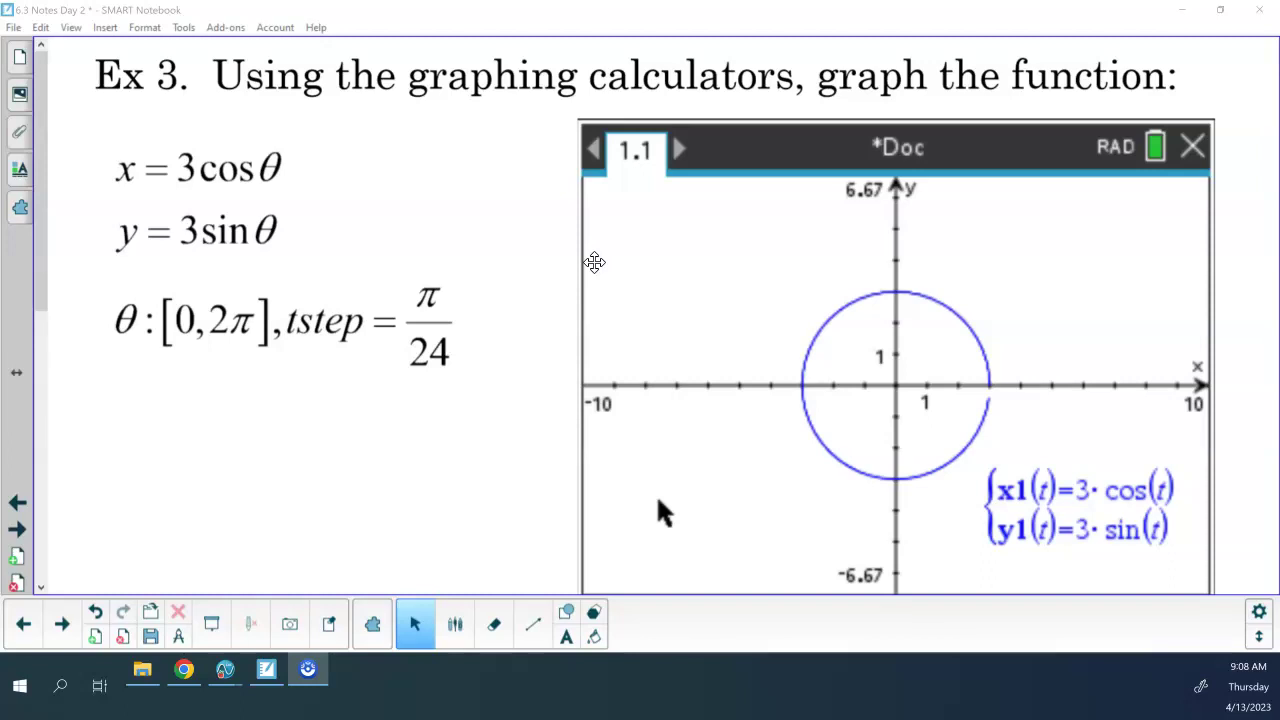
# Mark the starting point of the circle on the x-axis with a short dark red pen stroke.
pyautogui.click(455, 624)
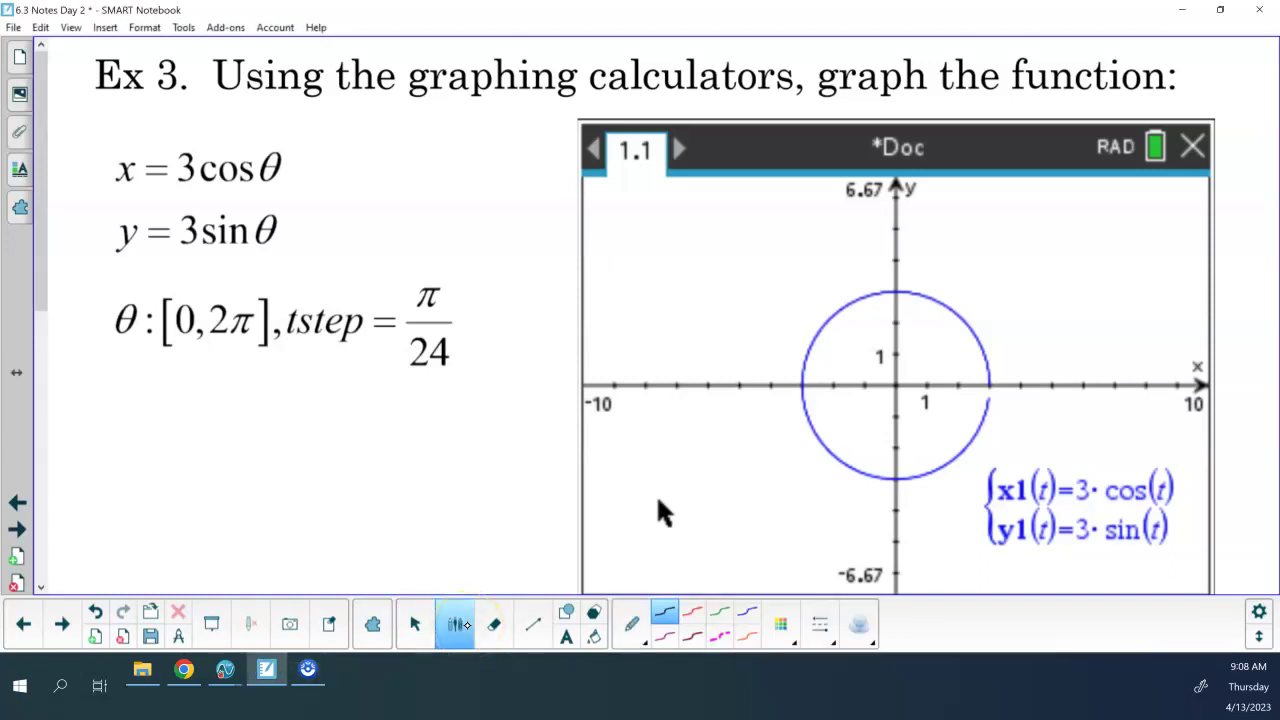
pyautogui.click(692, 636)
pyautogui.moveTo(990, 385); pyautogui.dragTo(991, 368)
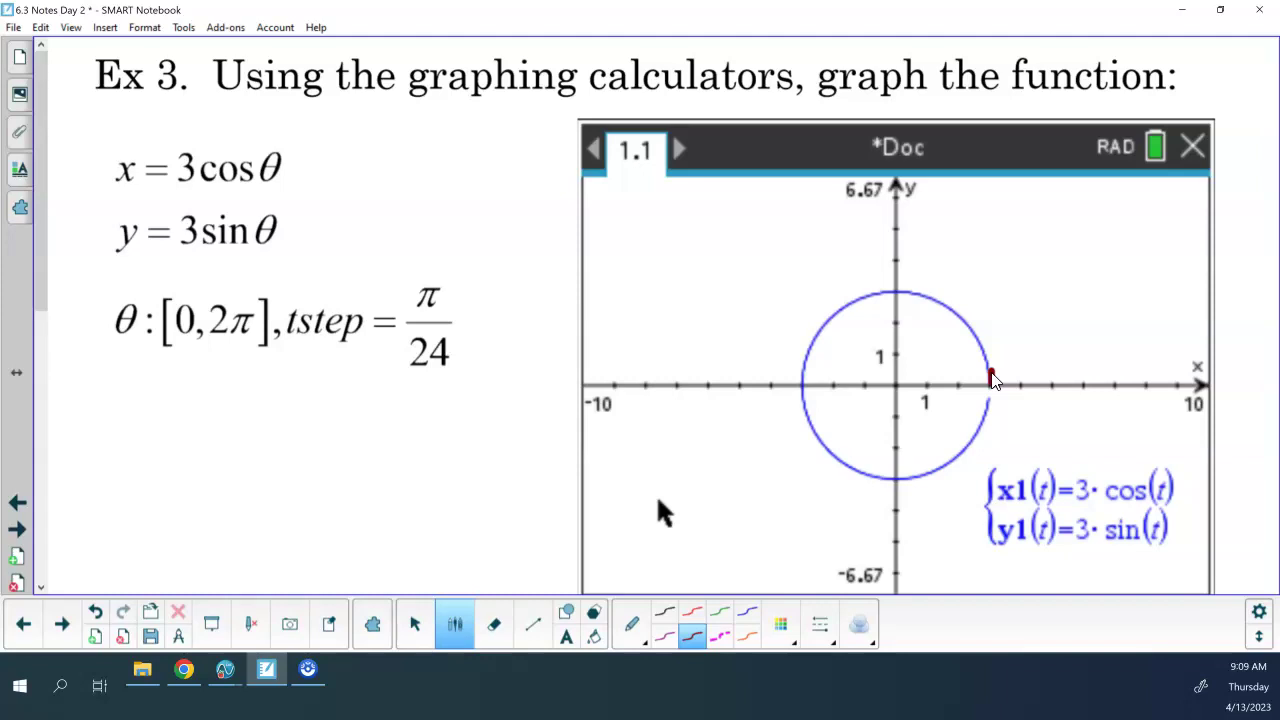
# Switch to Document2 in the TI-Nspire software and add a new Graphs page to it.
pyautogui.moveTo(225, 669)
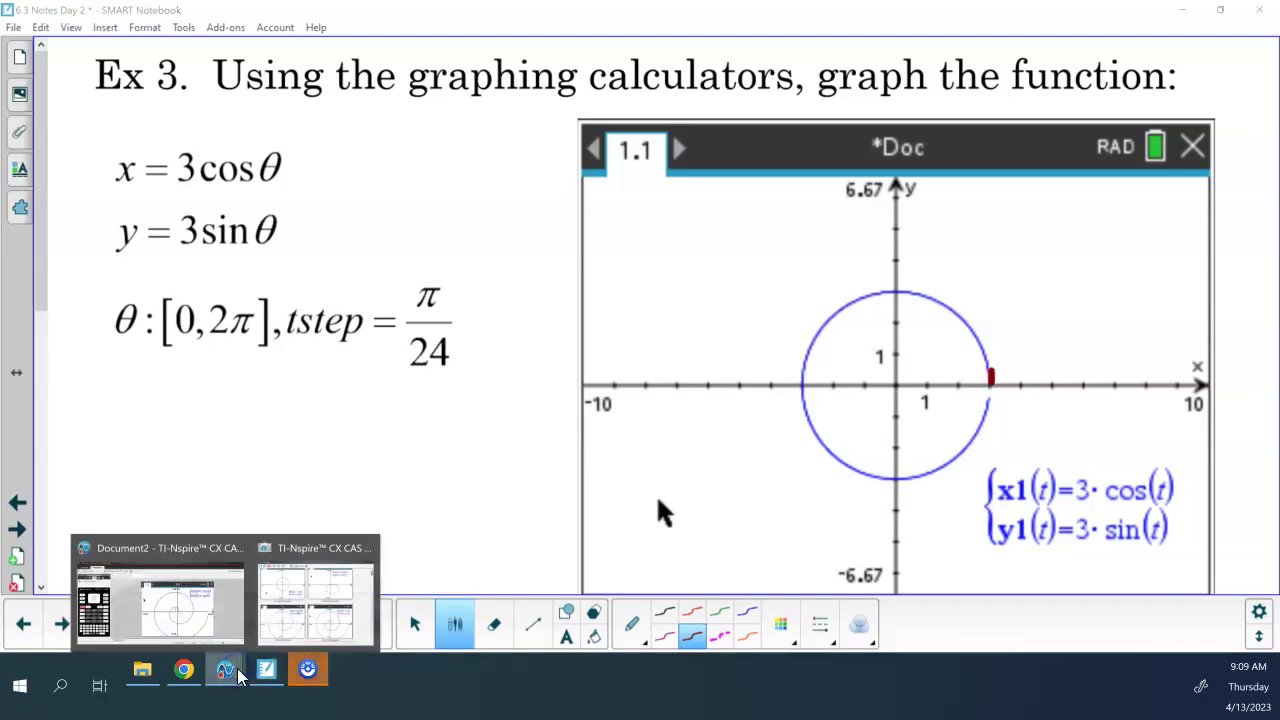
pyautogui.click(190, 600)
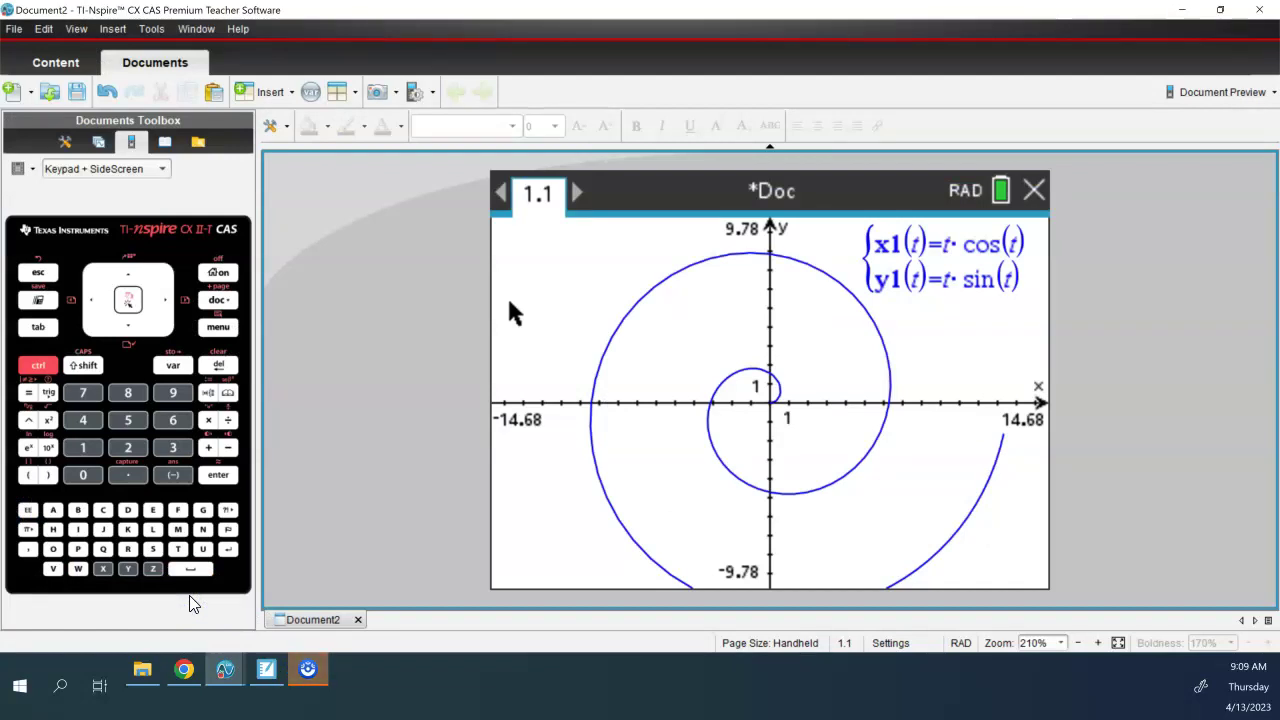
pyautogui.click(38, 365)
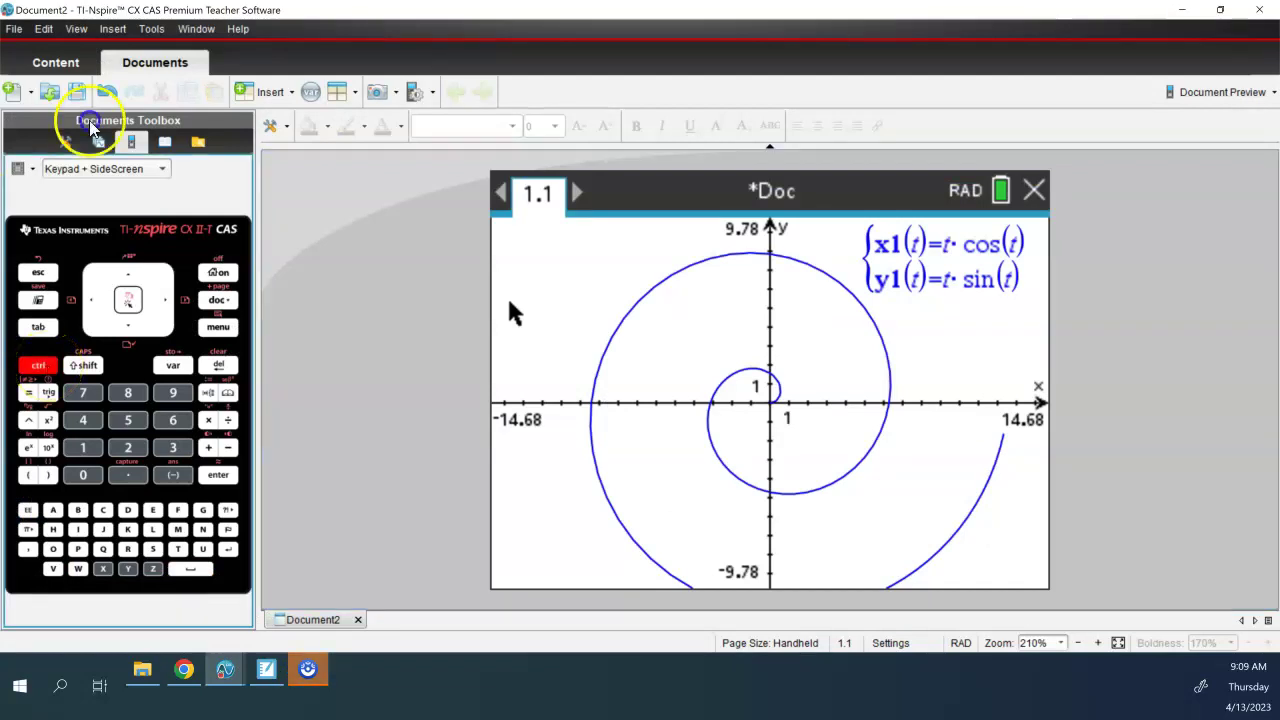
pyautogui.click(221, 303)
pyautogui.click(596, 236)
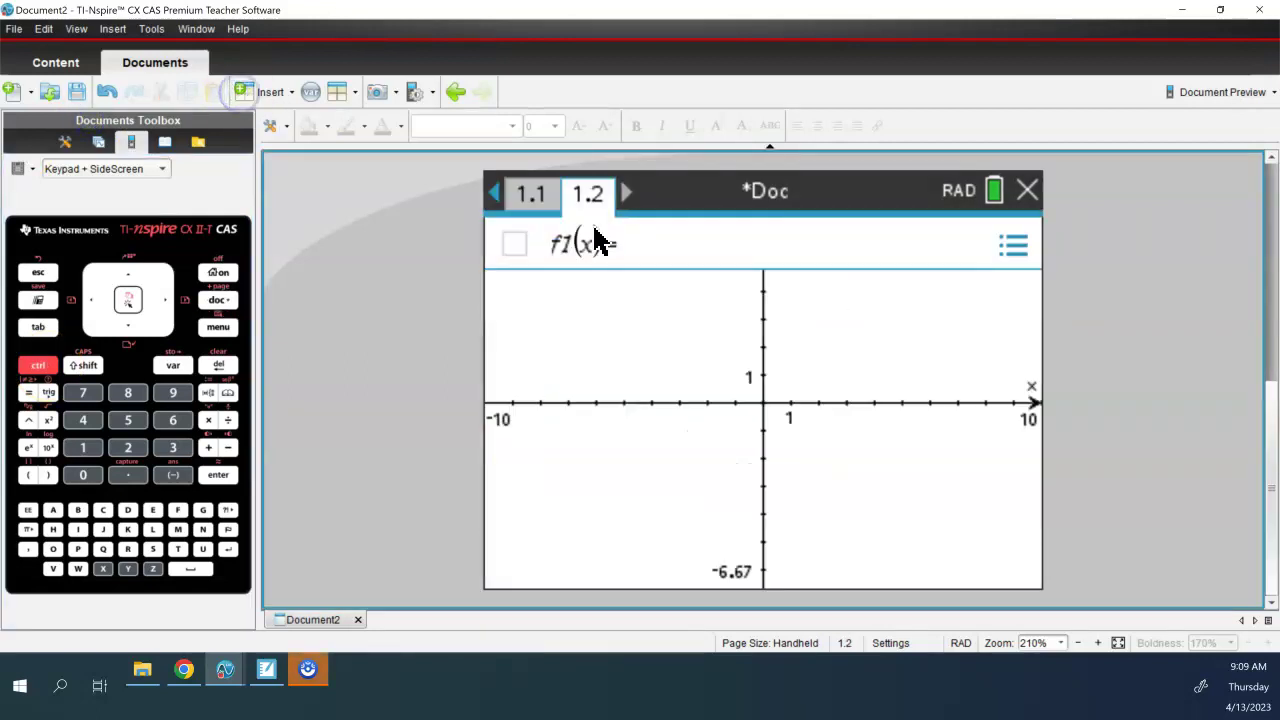
# Set the graph entry type to Parametric and enter 3cos(t) for x2(t).
pyautogui.hotkey('ctrl', 'm')
pyautogui.moveTo(618, 275)
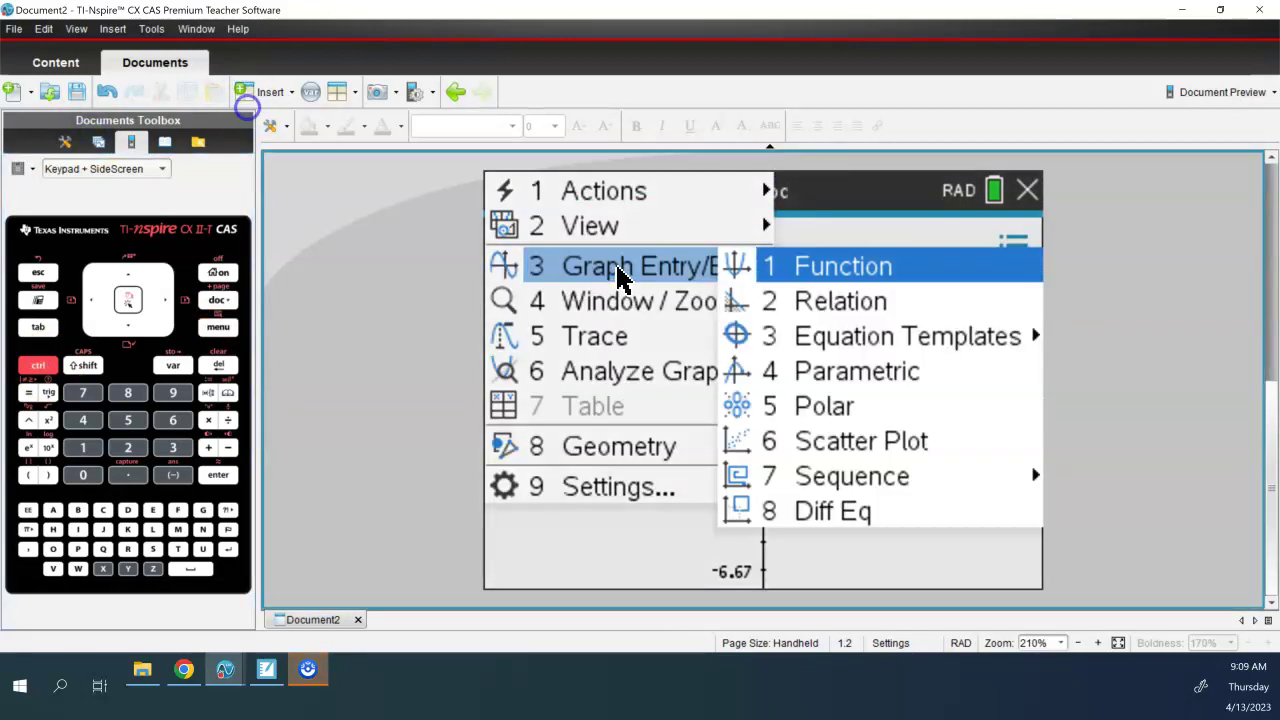
pyautogui.press('4')
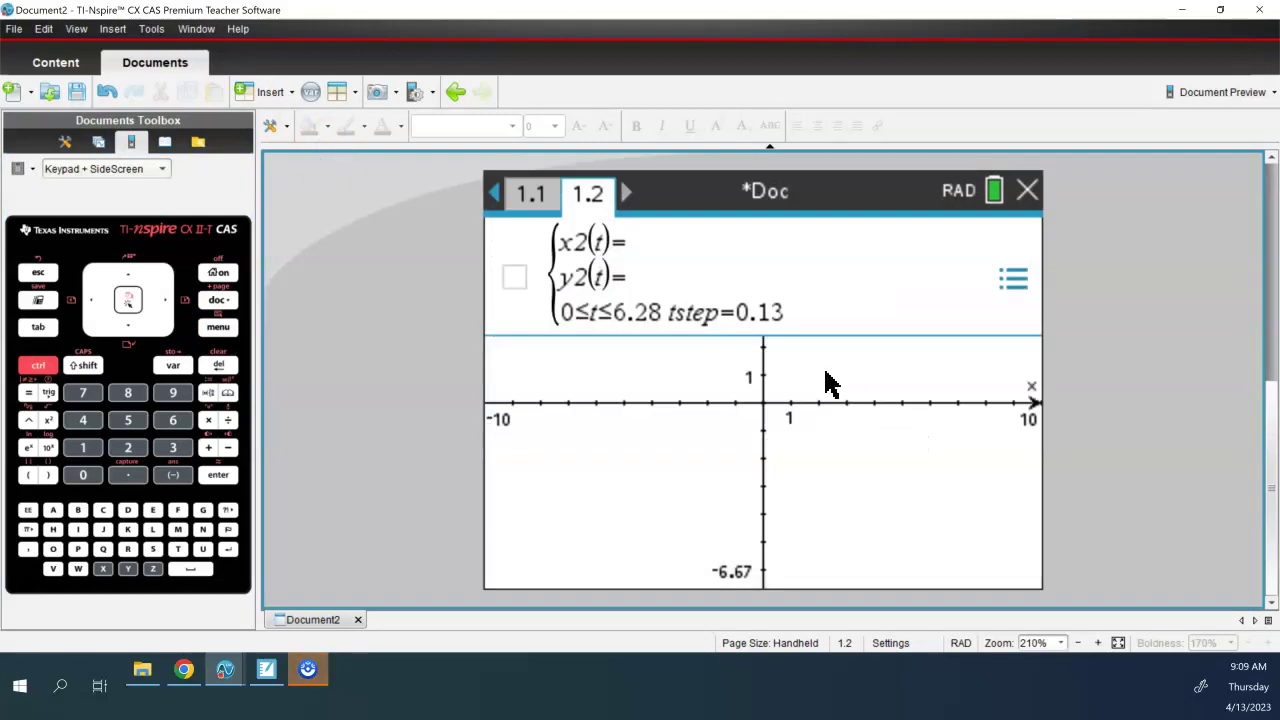
pyautogui.write('3')
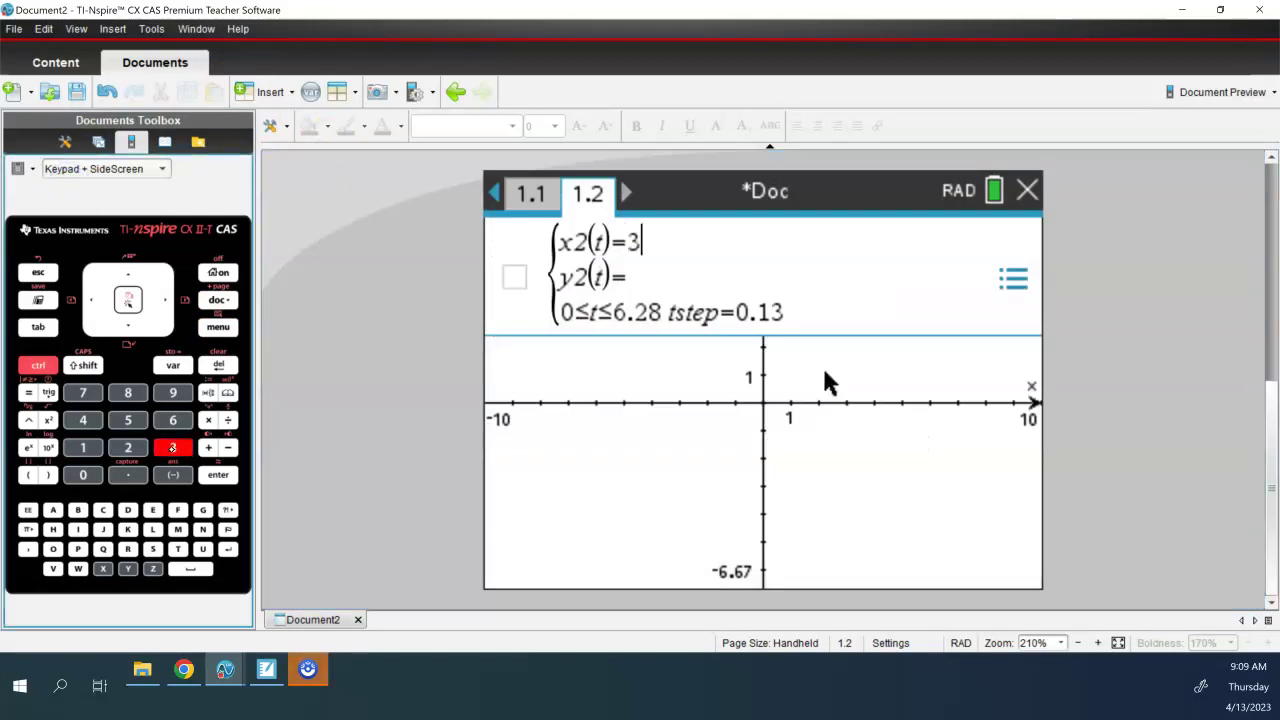
pyautogui.hotkey('ctrl', 't')
pyautogui.press('Right')
pyautogui.press('Return')
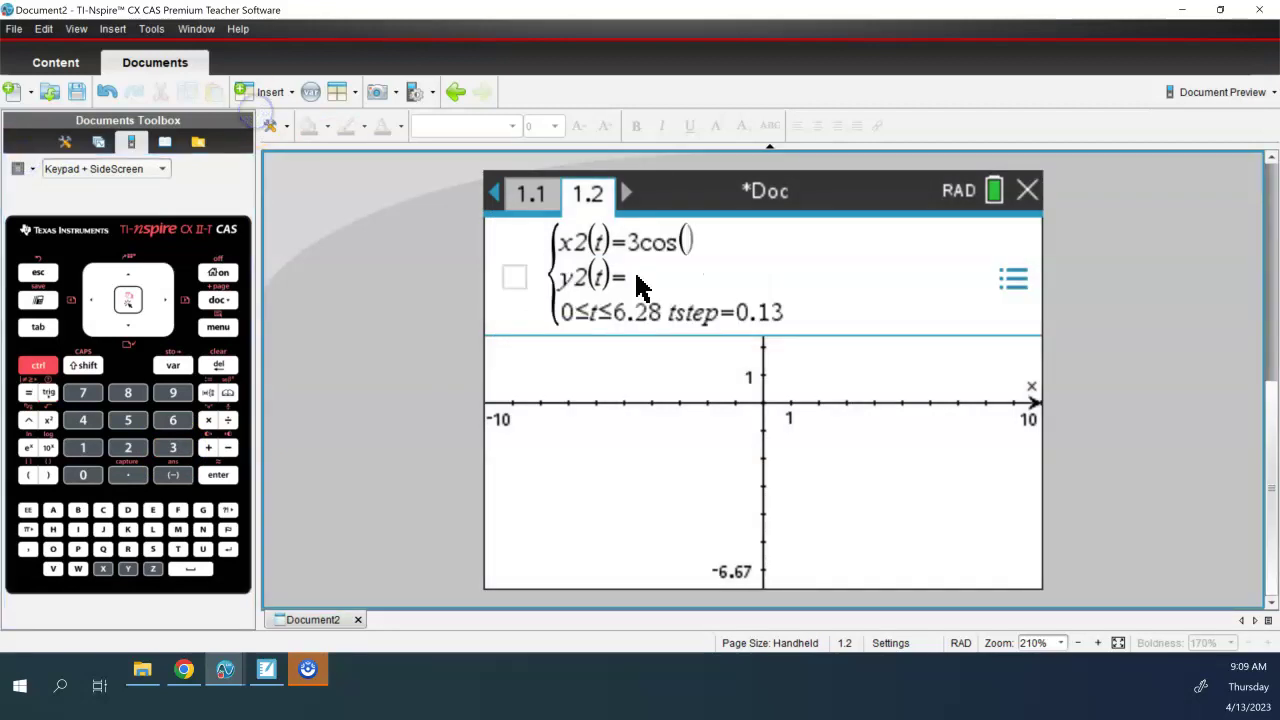
pyautogui.write('t')
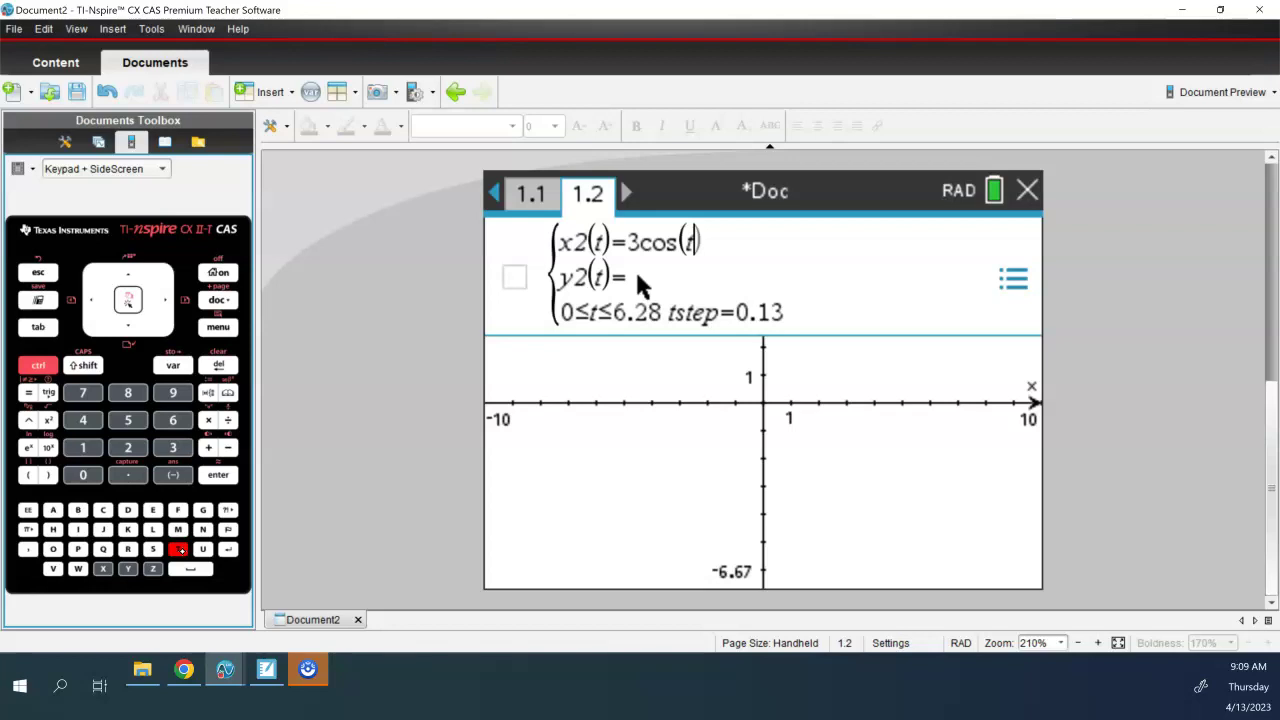
# Enter 3sin(t) for y2(t) and plot the parametric curve.
pyautogui.click(640, 280)
pyautogui.click(638, 282)
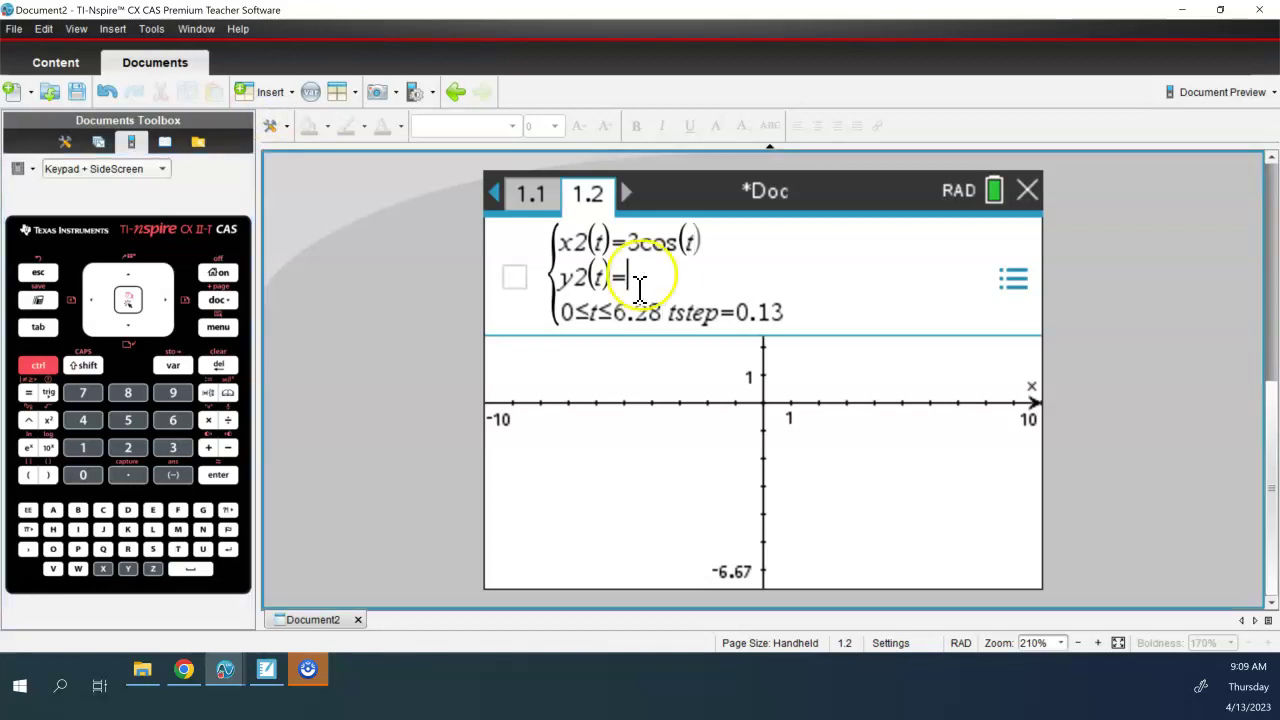
pyautogui.write('3')
pyautogui.hotkey('ctrl', 't')
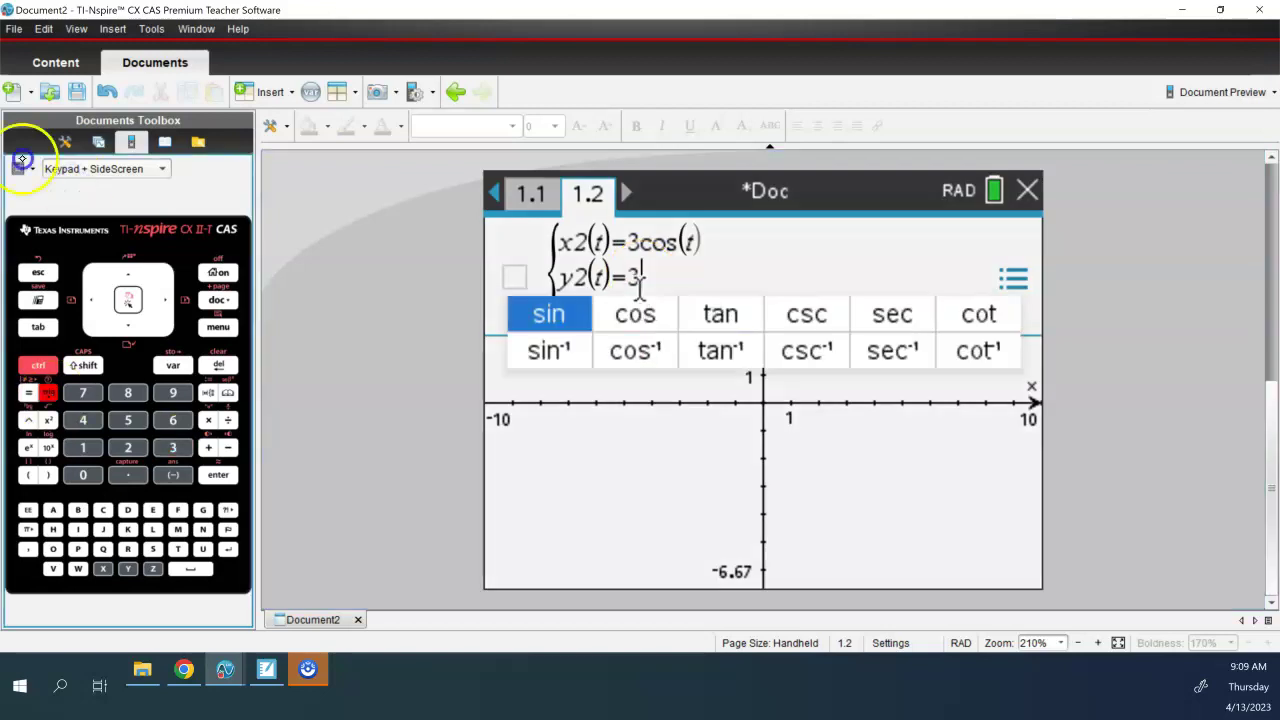
pyautogui.click(563, 314)
pyautogui.write('t')
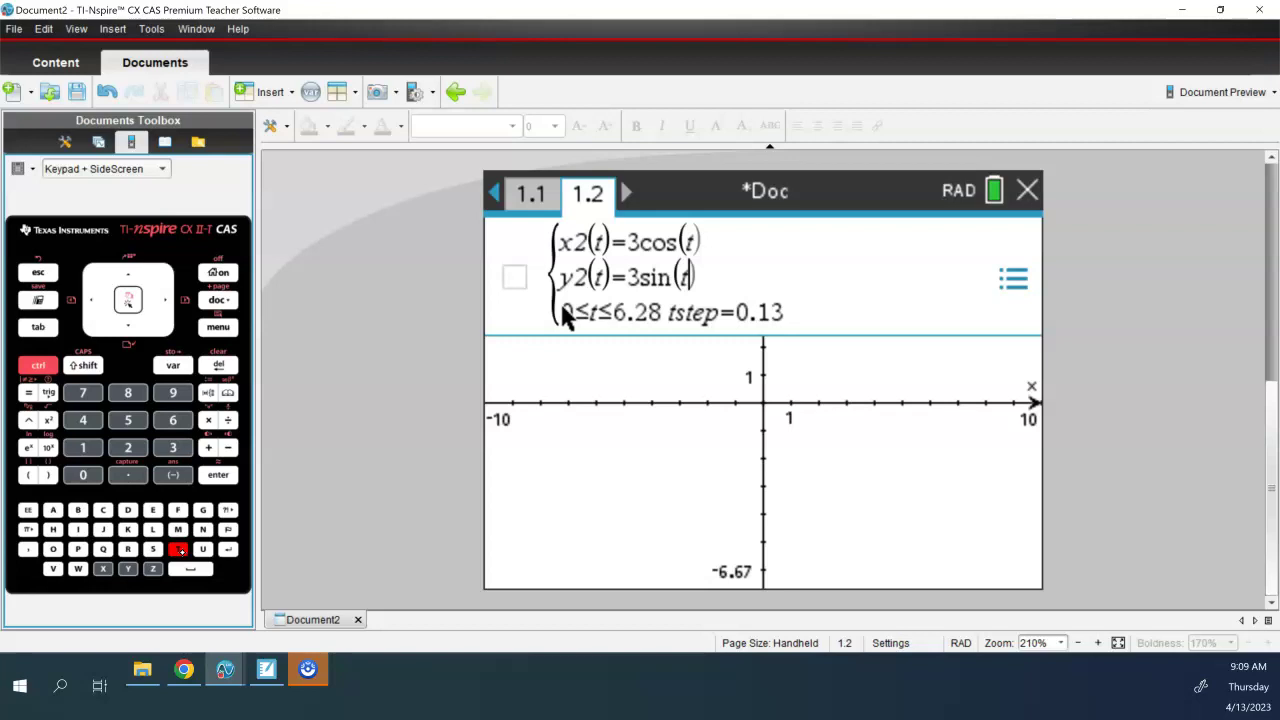
pyautogui.press('Return')
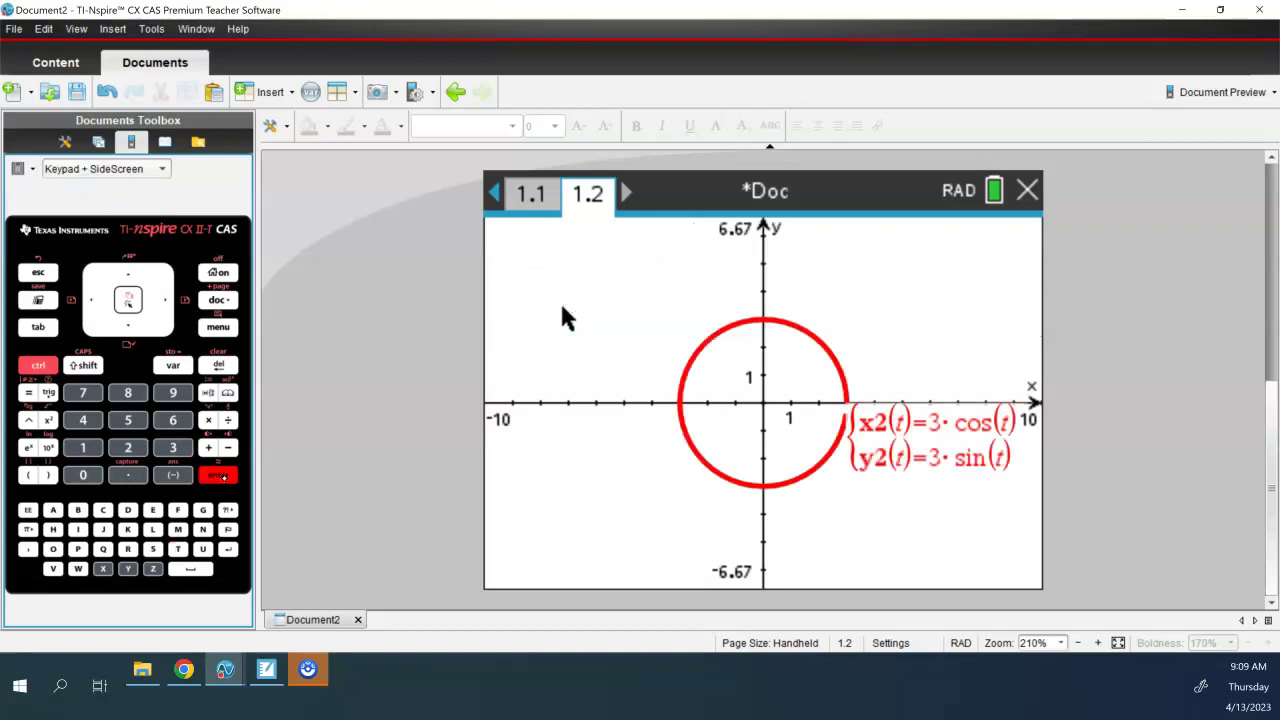
# Switch the angle mode to degrees, back to radians, and to degrees again to compare the plots.
pyautogui.click(965, 192)
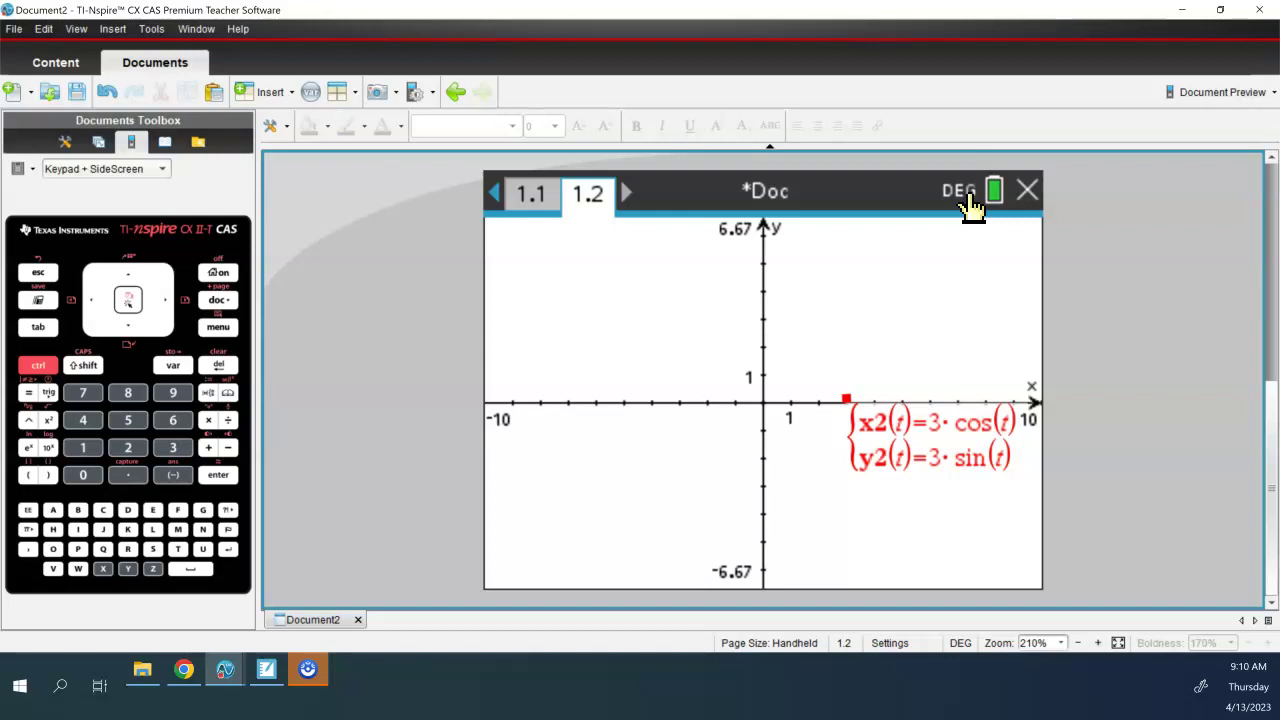
pyautogui.click(963, 192)
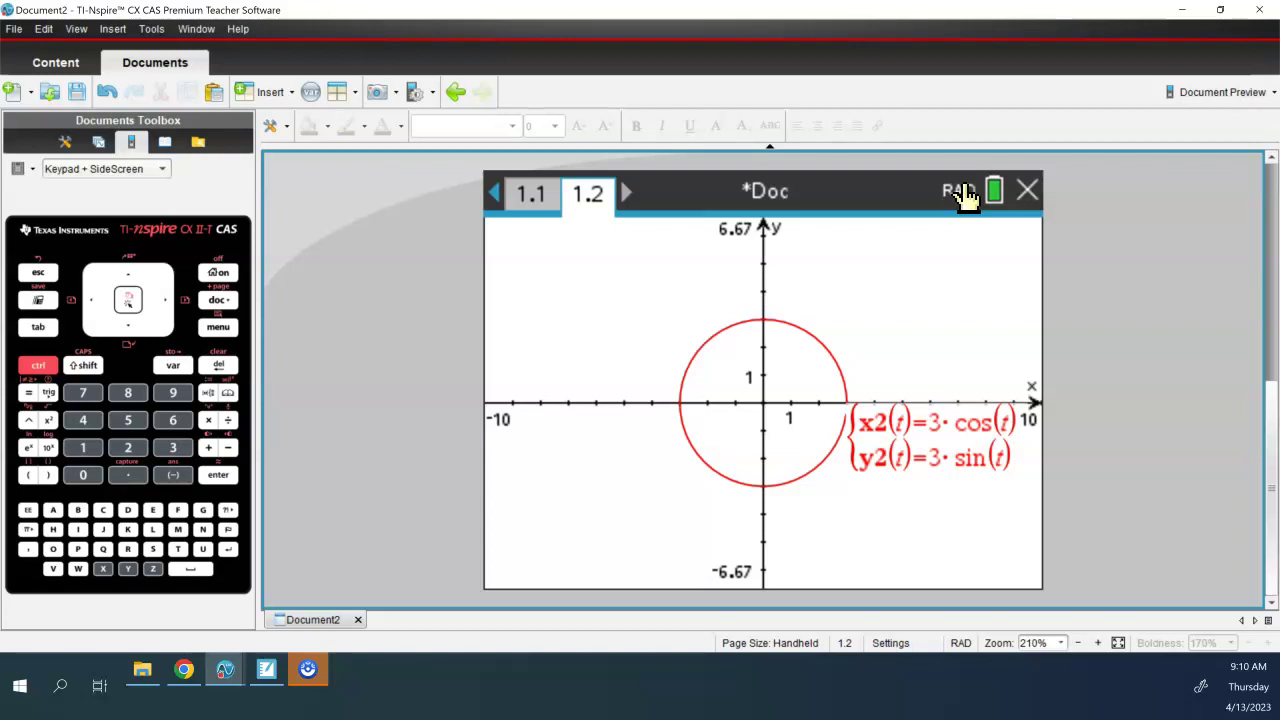
pyautogui.click(961, 192)
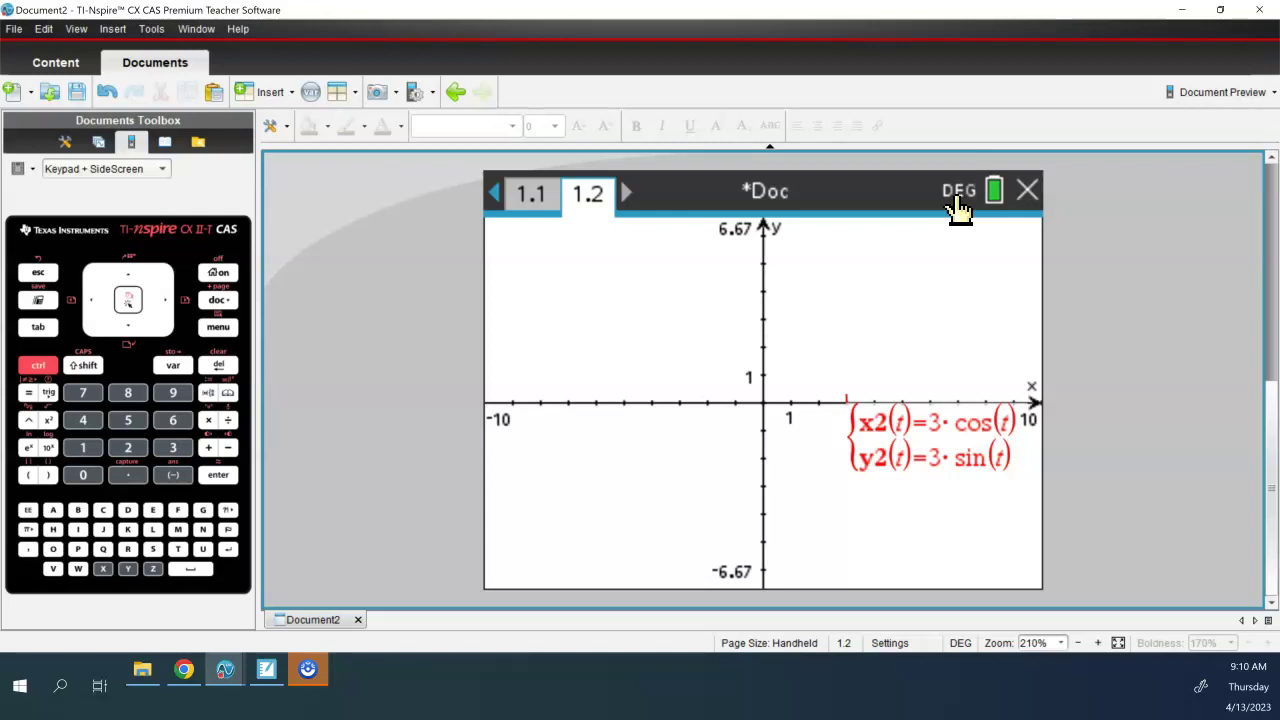
# Review the Graphing Angle options in the Graphs & Geometry Settings without changing them, and set the angle mode back to radians.
pyautogui.hotkey('ctrl', 'm')
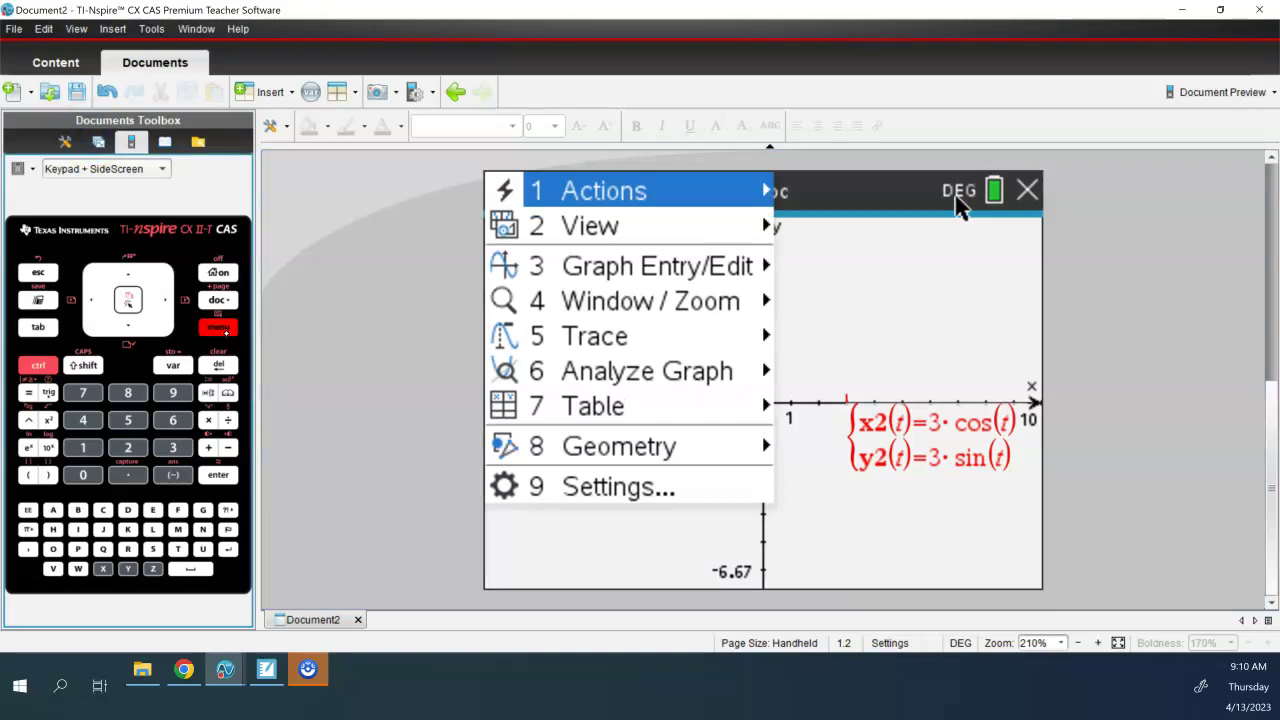
pyautogui.click(608, 498)
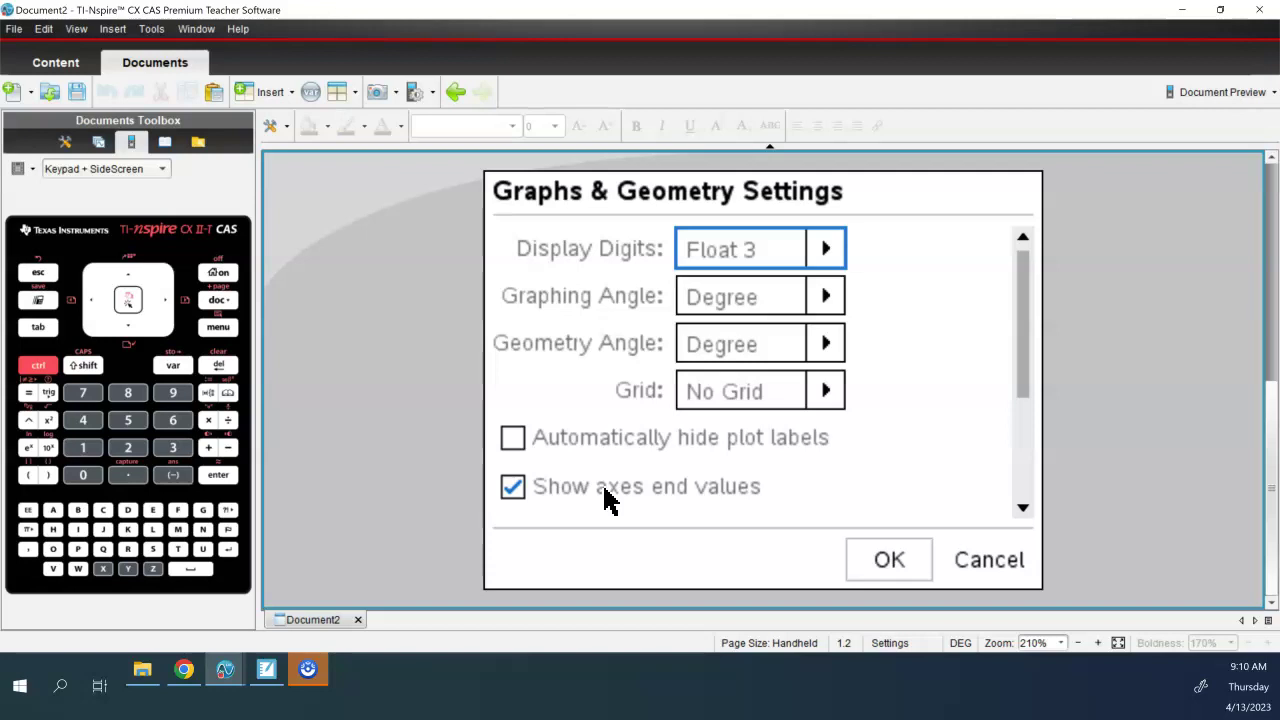
pyautogui.click(825, 297)
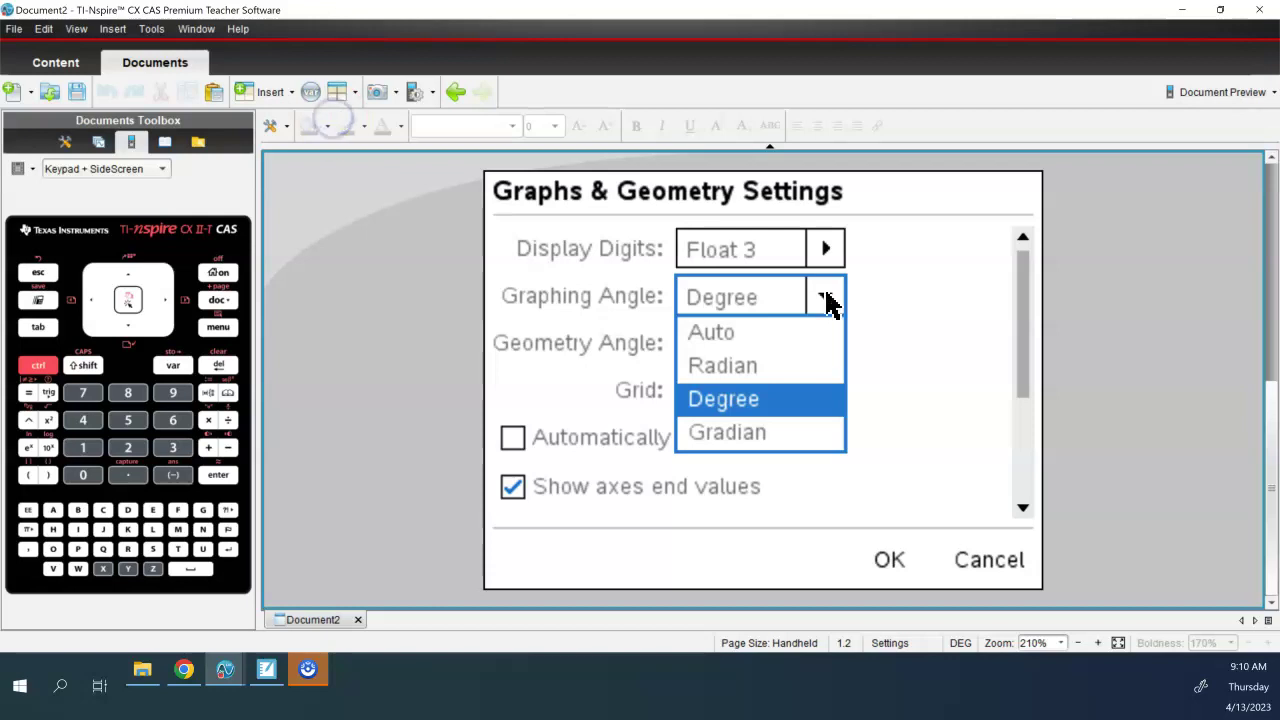
pyautogui.click(988, 563)
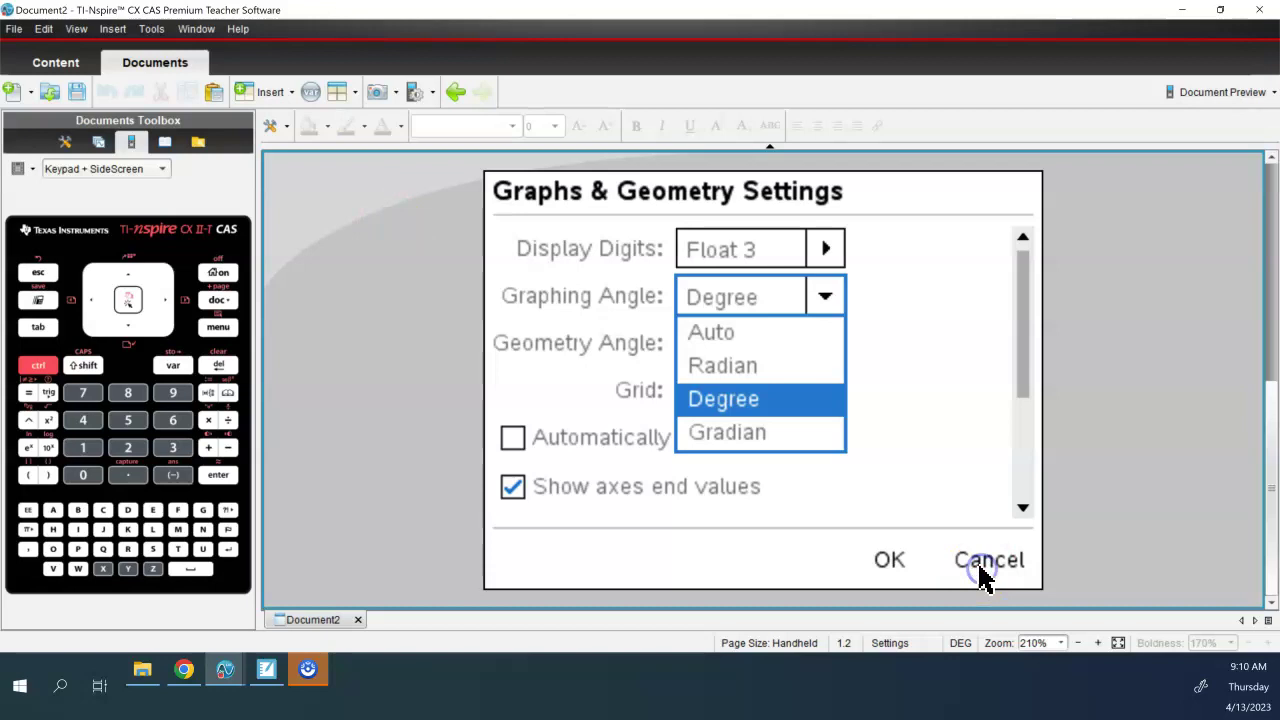
pyautogui.click(889, 560)
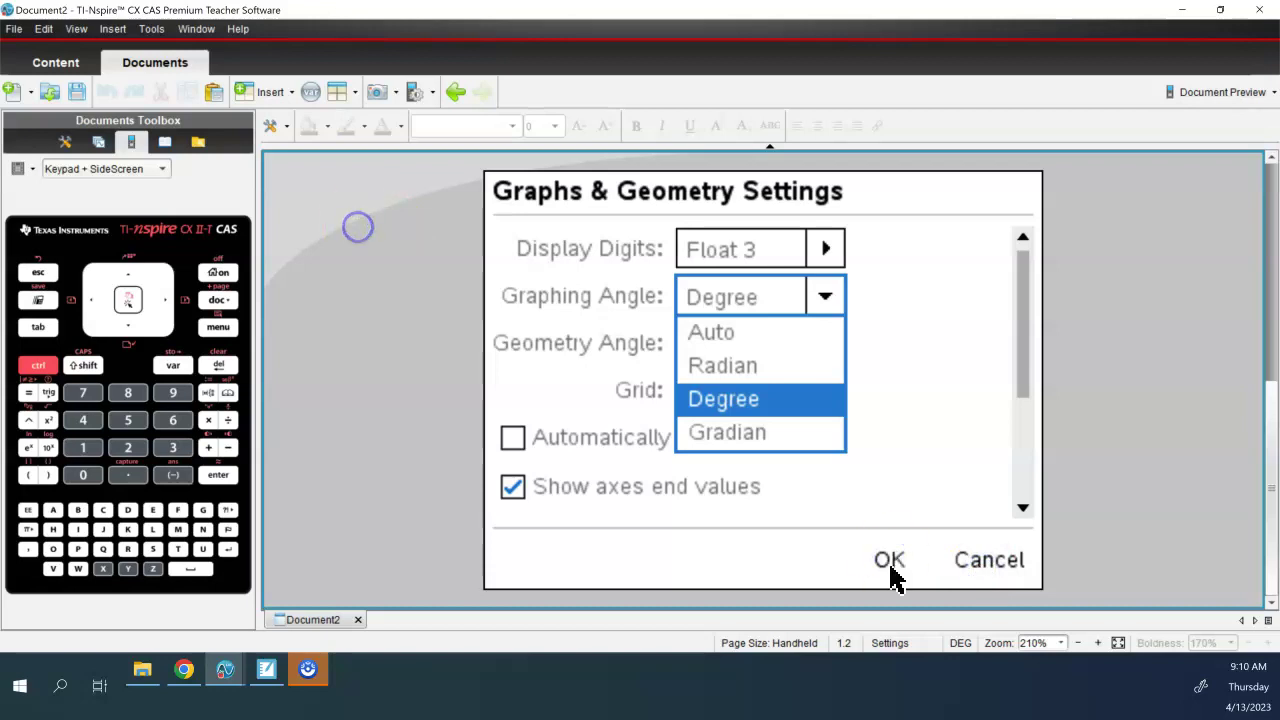
pyautogui.press('Escape')
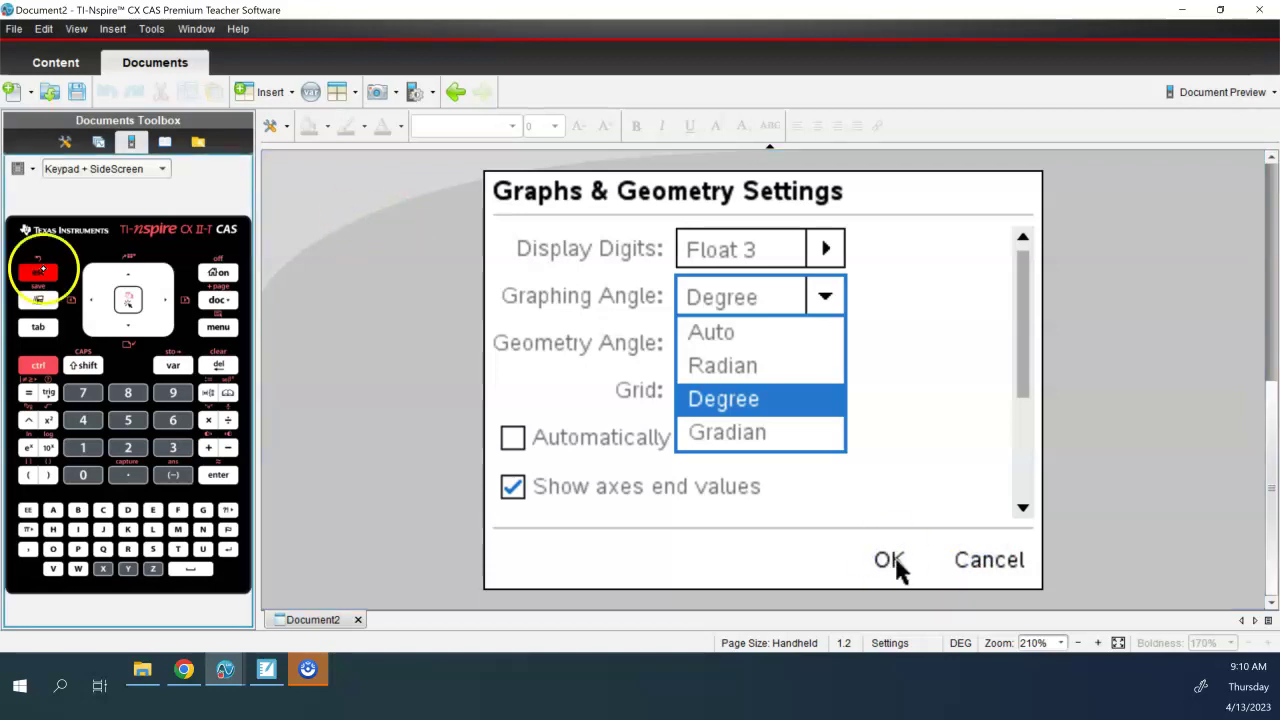
pyautogui.press('Escape')
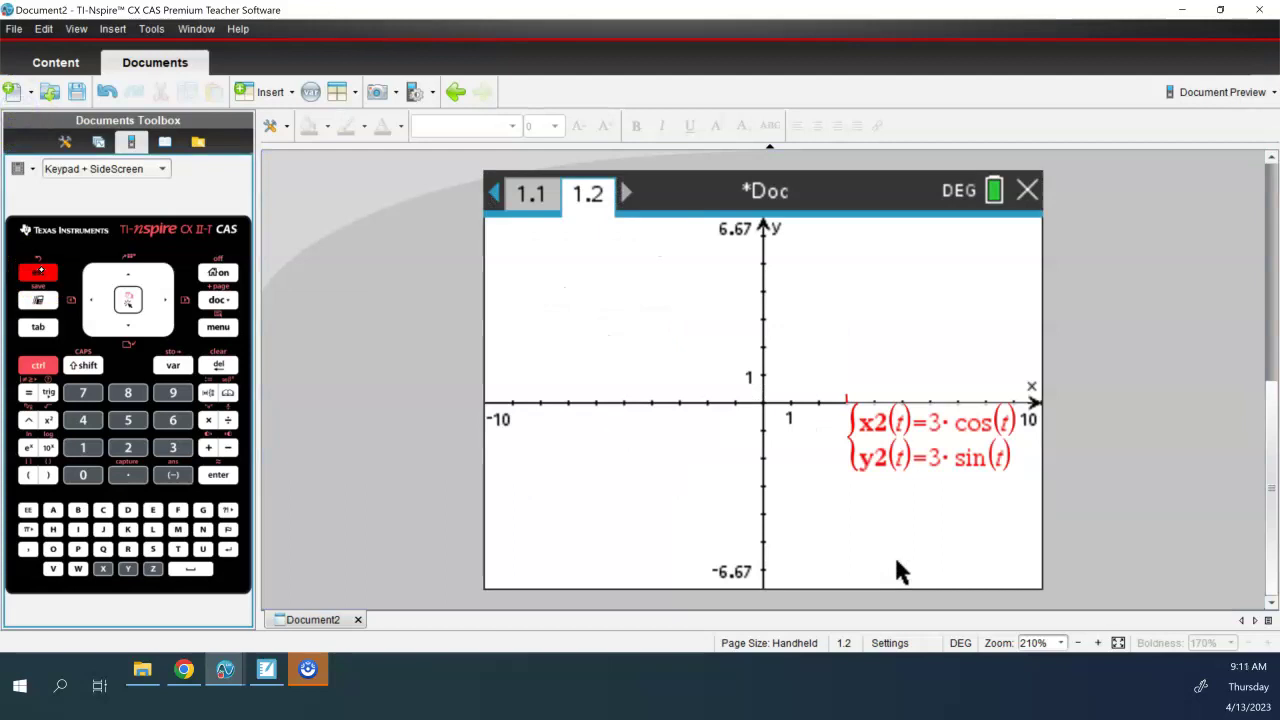
pyautogui.click(896, 562)
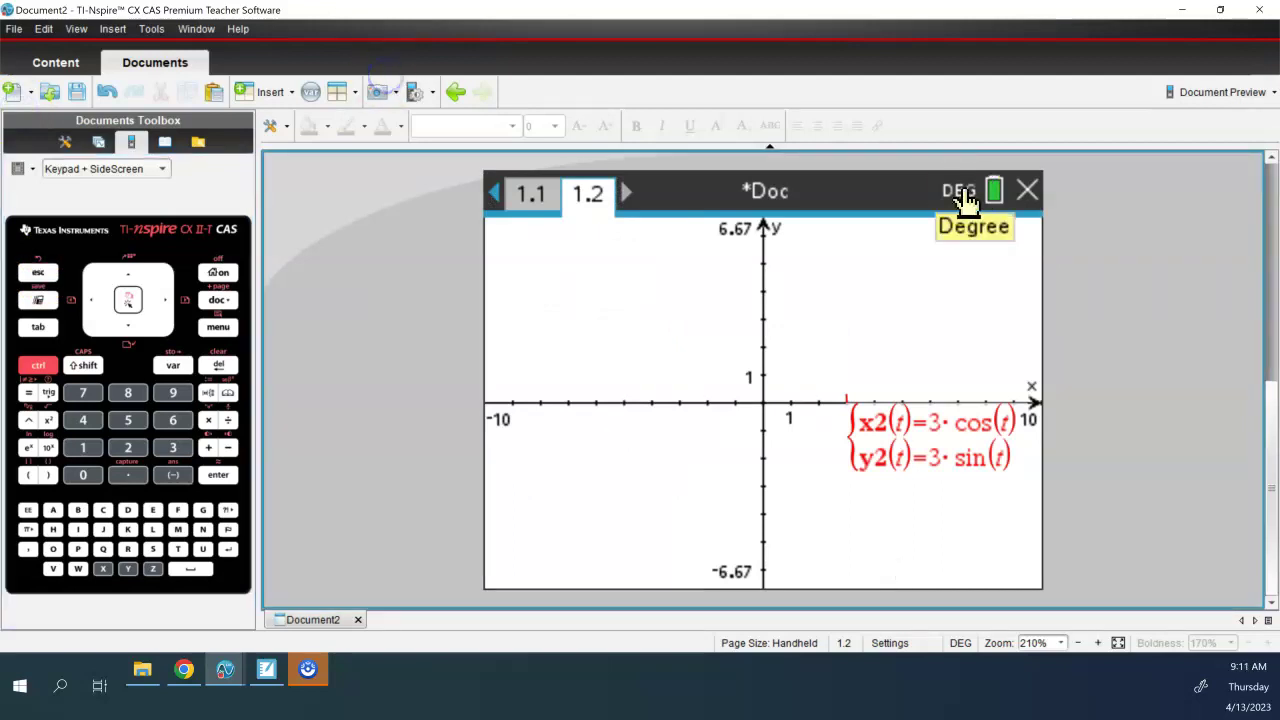
pyautogui.click(960, 192)
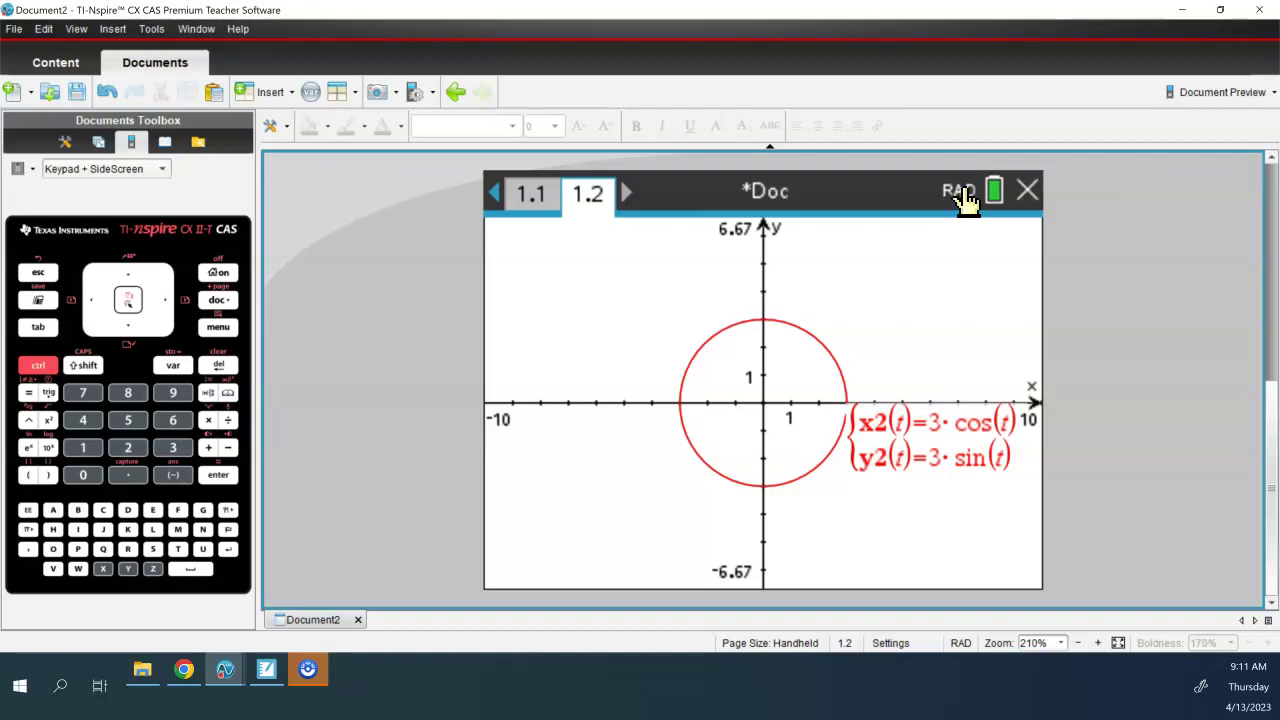
# Switch to the SMART Notebook lesson and clear the pen mark from the circle graph.
pyautogui.hotkey('alt', 'Tab')
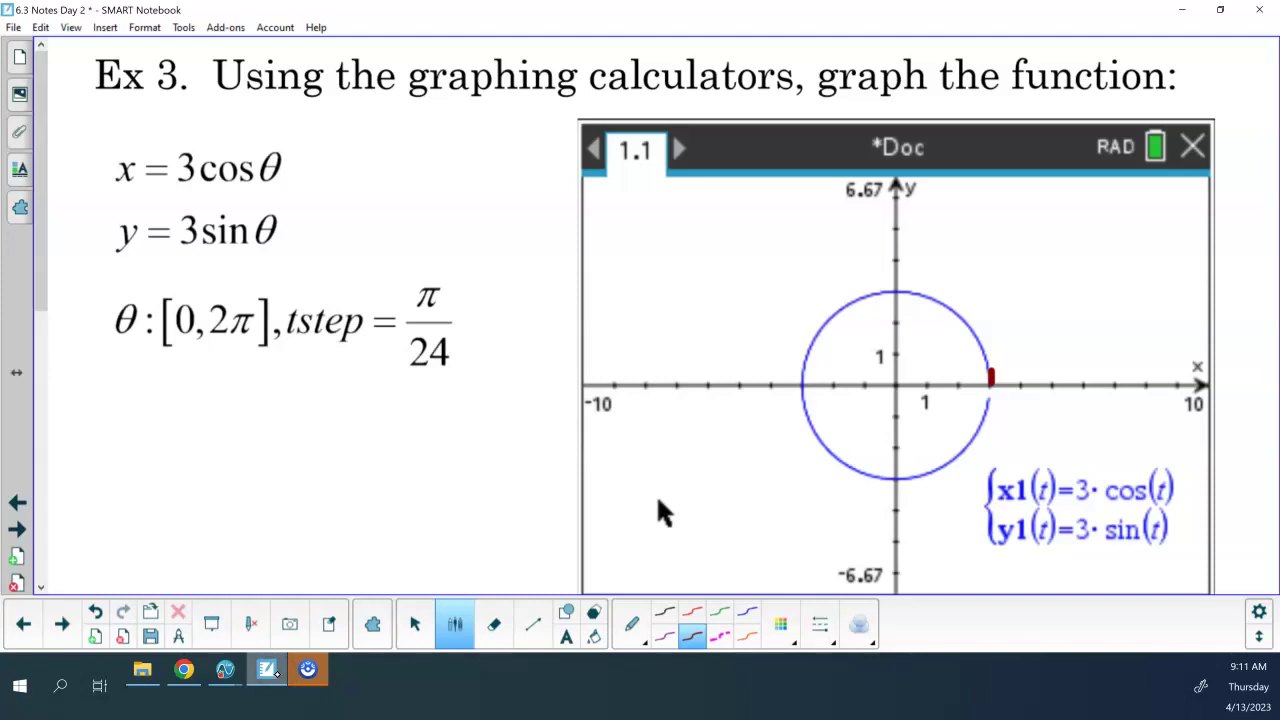
pyautogui.click(251, 624)
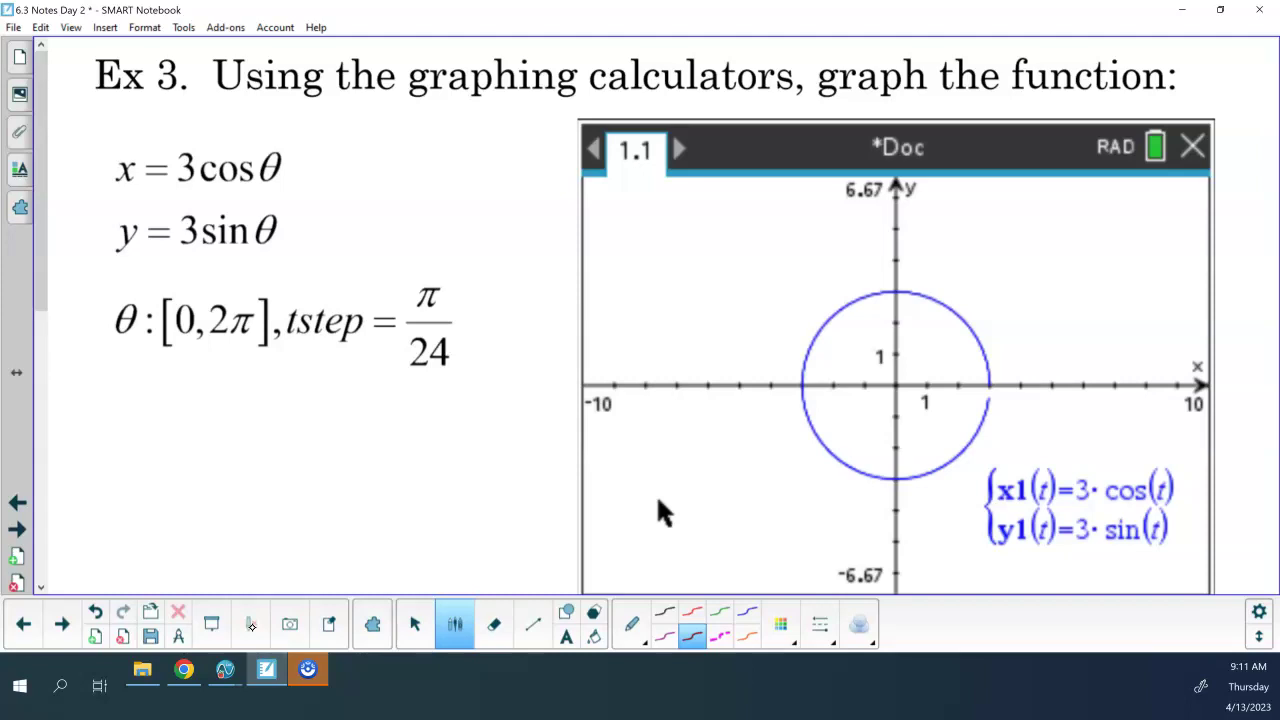
# Handwrite "CIRCLE w/ CENTER @ (0,0) AND r = 3" in dark red below the tstep line.
pyautogui.moveTo(110, 402)
pyautogui.mouseDown()
pyautogui.moveTo(108, 422)
pyautogui.moveTo(136, 404)
pyautogui.mouseUp()
pyautogui.moveTo(114, 420); pyautogui.dragTo(142, 424)
pyautogui.moveTo(142, 400)
pyautogui.mouseDown()
pyautogui.moveTo(174, 419)
pyautogui.moveTo(213, 404)
pyautogui.moveTo(214, 421)
pyautogui.moveTo(279, 409)
pyautogui.moveTo(330, 422)
pyautogui.mouseUp()
pyautogui.moveTo(346, 412); pyautogui.dragTo(346, 422)
pyautogui.moveTo(346, 402); pyautogui.dragTo(368, 410)
pyautogui.moveTo(352, 422)
pyautogui.mouseDown()
pyautogui.moveTo(390, 404)
pyautogui.moveTo(396, 420)
pyautogui.mouseUp()
pyautogui.moveTo(386, 404); pyautogui.dragTo(408, 402)
pyautogui.moveTo(412, 412); pyautogui.dragTo(410, 422)
pyautogui.moveTo(412, 400)
pyautogui.mouseDown()
pyautogui.moveTo(430, 398)
pyautogui.moveTo(428, 410)
pyautogui.mouseUp()
pyautogui.moveTo(412, 422); pyautogui.dragTo(432, 422)
pyautogui.moveTo(432, 400)
pyautogui.mouseDown()
pyautogui.moveTo(446, 420)
pyautogui.moveTo(480, 402)
pyautogui.moveTo(474, 388)
pyautogui.moveTo(536, 386)
pyautogui.moveTo(522, 424)
pyautogui.mouseUp()
pyautogui.moveTo(550, 390); pyautogui.dragTo(548, 390)
pyautogui.moveTo(566, 410); pyautogui.dragTo(563, 426)
pyautogui.moveTo(584, 390)
pyautogui.mouseDown()
pyautogui.moveTo(590, 406)
pyautogui.moveTo(582, 390)
pyautogui.mouseUp()
pyautogui.moveTo(590, 372); pyautogui.dragTo(594, 422)
pyautogui.moveTo(254, 474)
pyautogui.mouseDown()
pyautogui.moveTo(258, 456)
pyautogui.moveTo(276, 474)
pyautogui.moveTo(272, 462)
pyautogui.mouseUp()
pyautogui.moveTo(278, 472)
pyautogui.mouseDown()
pyautogui.moveTo(294, 452)
pyautogui.moveTo(296, 470)
pyautogui.mouseUp()
pyautogui.moveTo(304, 446)
pyautogui.mouseDown()
pyautogui.moveTo(308, 474)
pyautogui.moveTo(402, 455)
pyautogui.mouseUp()
pyautogui.moveTo(386, 466); pyautogui.dragTo(442, 458)
pyautogui.moveTo(442, 458); pyautogui.dragTo(418, 470)
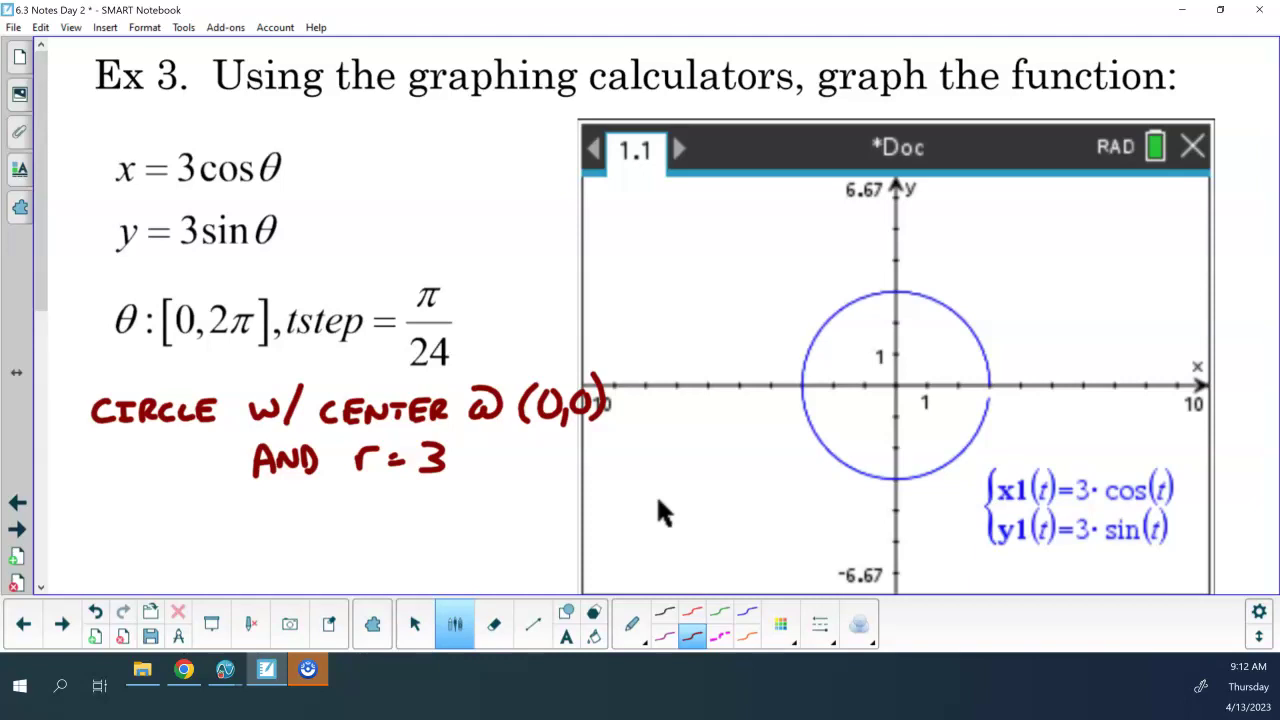
# Underline the coefficient 3 in both parametric equations, and erase the underlines.
pyautogui.moveTo(178, 181); pyautogui.dragTo(204, 180)
pyautogui.moveTo(176, 193); pyautogui.dragTo(198, 191)
pyautogui.moveTo(174, 246); pyautogui.dragTo(194, 246)
pyautogui.moveTo(176, 255); pyautogui.dragTo(196, 255)
pyautogui.click(494, 624)
pyautogui.moveTo(184, 250); pyautogui.dragTo(197, 165)
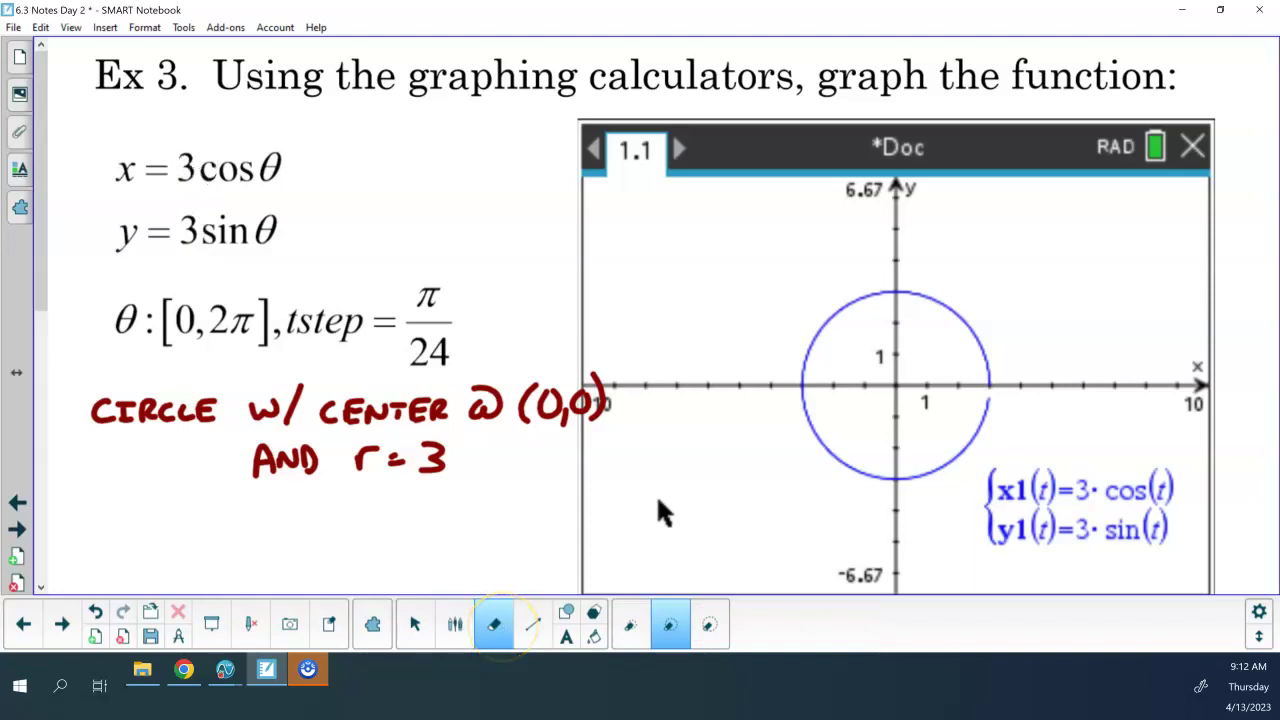
# Draw a green blank bracket after each of the x = 3cosθ and y = 3sinθ equations.
pyautogui.click(454, 624)
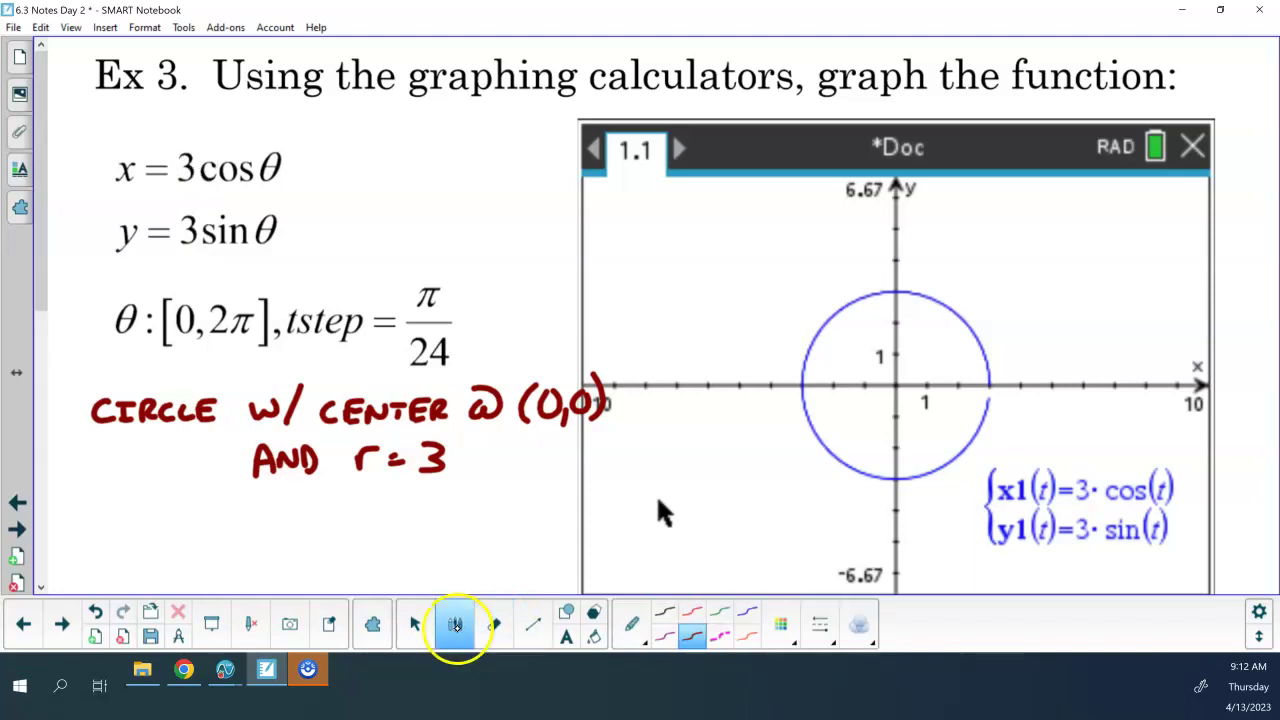
pyautogui.click(721, 612)
pyautogui.moveTo(288, 178); pyautogui.dragTo(344, 177)
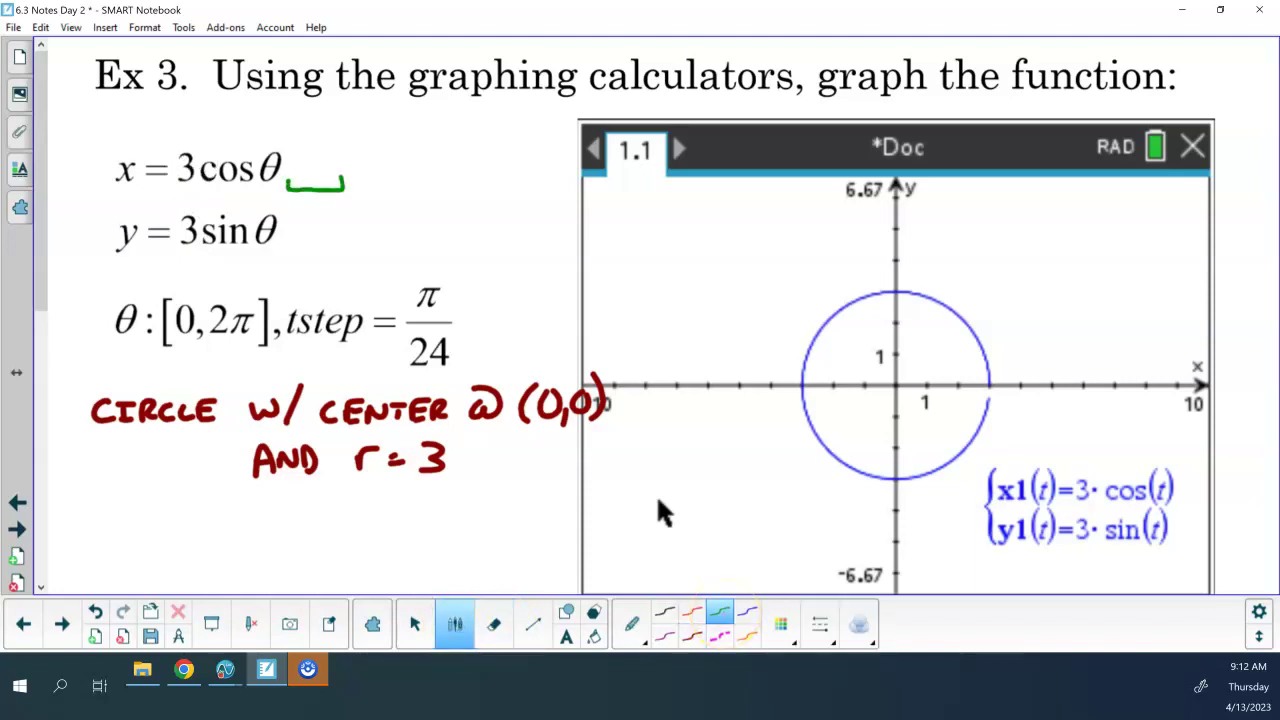
pyautogui.moveTo(289, 242)
pyautogui.mouseDown()
pyautogui.moveTo(333, 258)
pyautogui.moveTo(338, 248)
pyautogui.mouseUp()
# Switch to the TI-Nspire software and change the graphed equations to x2(t)=3·cos(t)+3 and y2(t)=3·sin(t)−6.
pyautogui.click(225, 669)
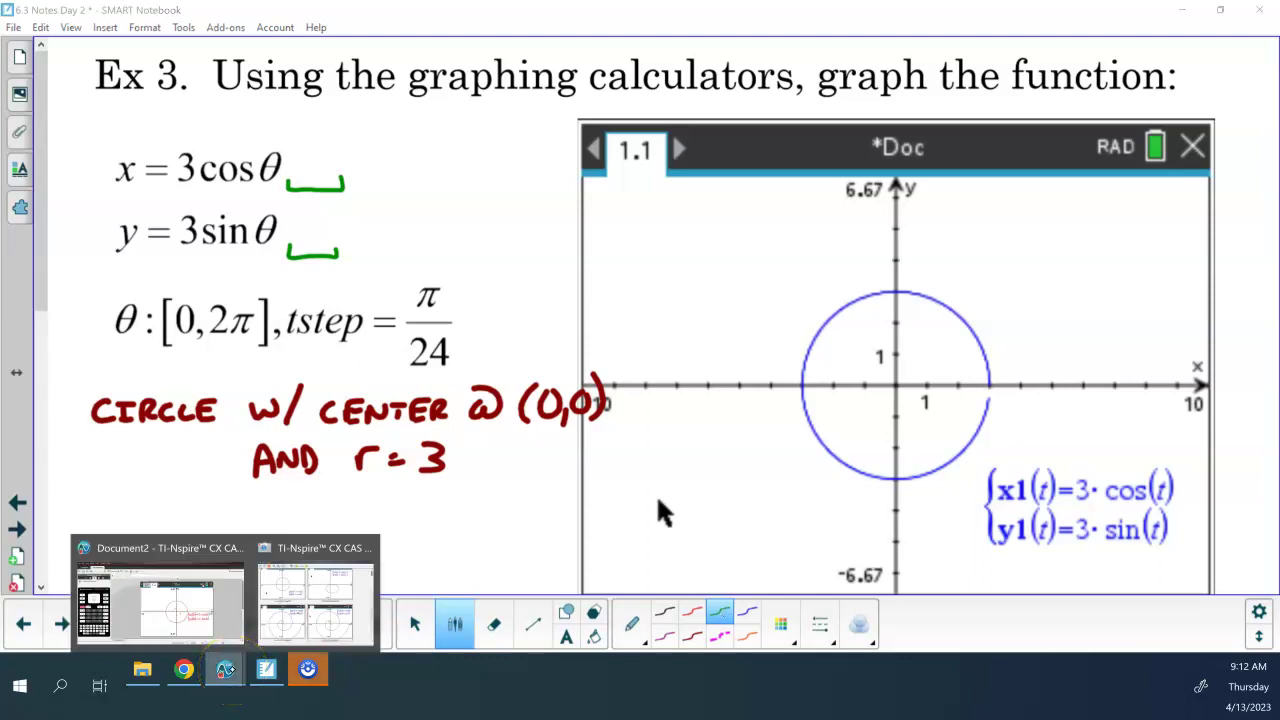
pyautogui.click(185, 605)
pyautogui.click(38, 327)
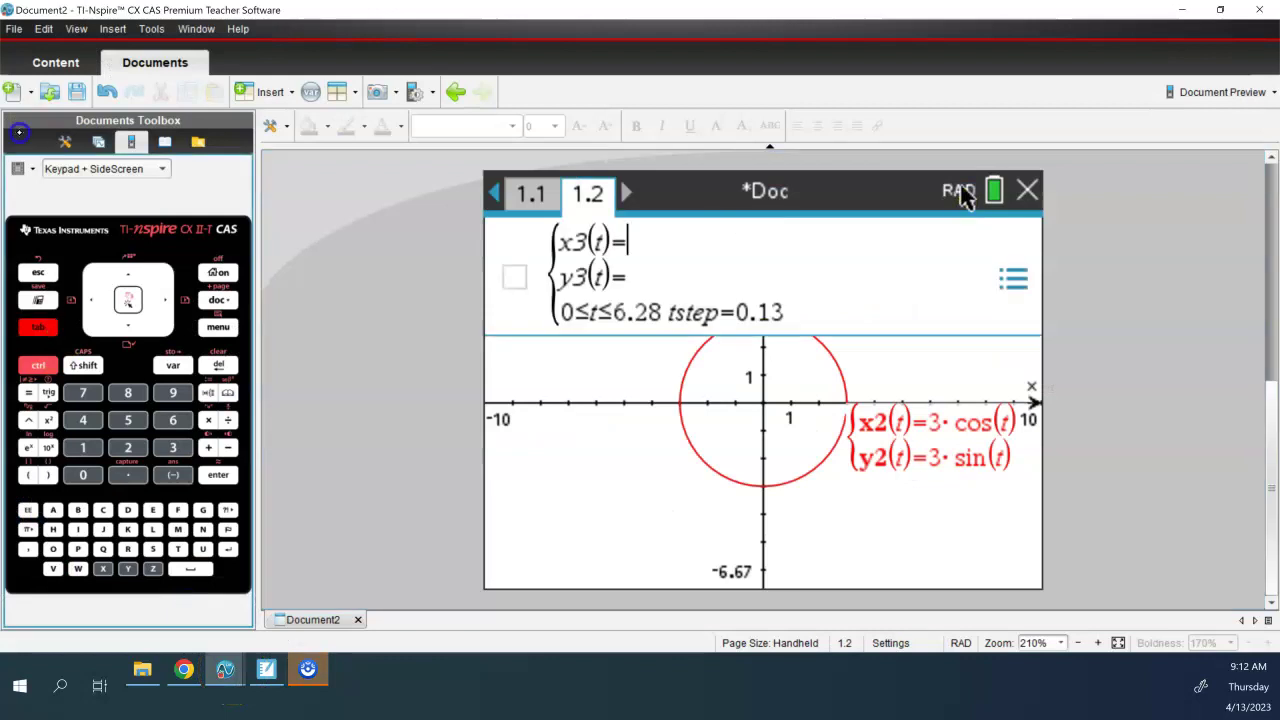
pyautogui.click(38, 272)
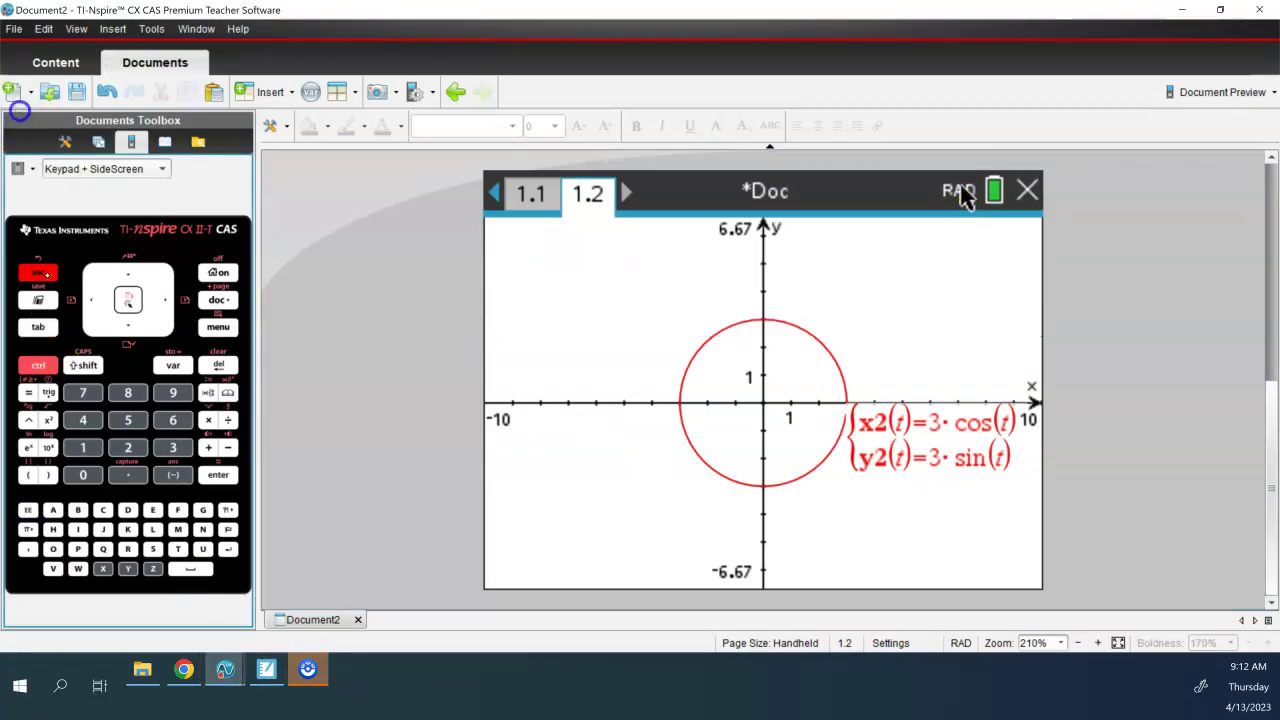
pyautogui.click(38, 365)
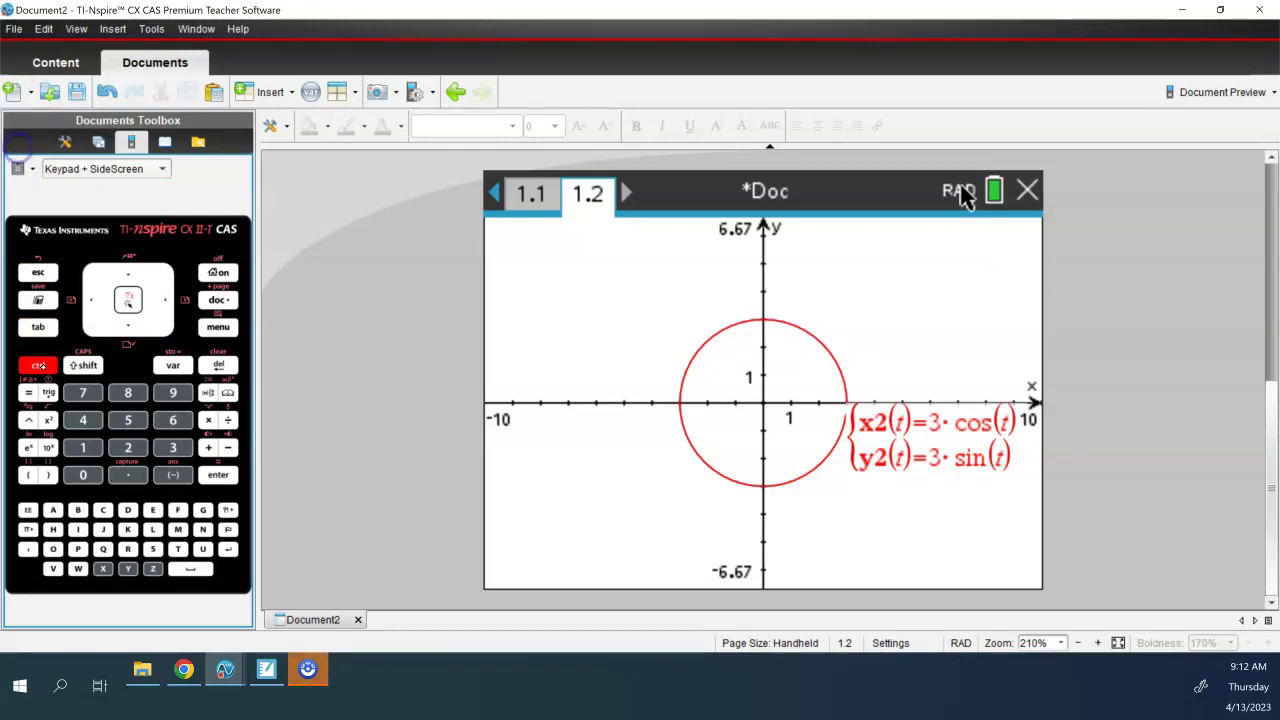
pyautogui.click(40, 327)
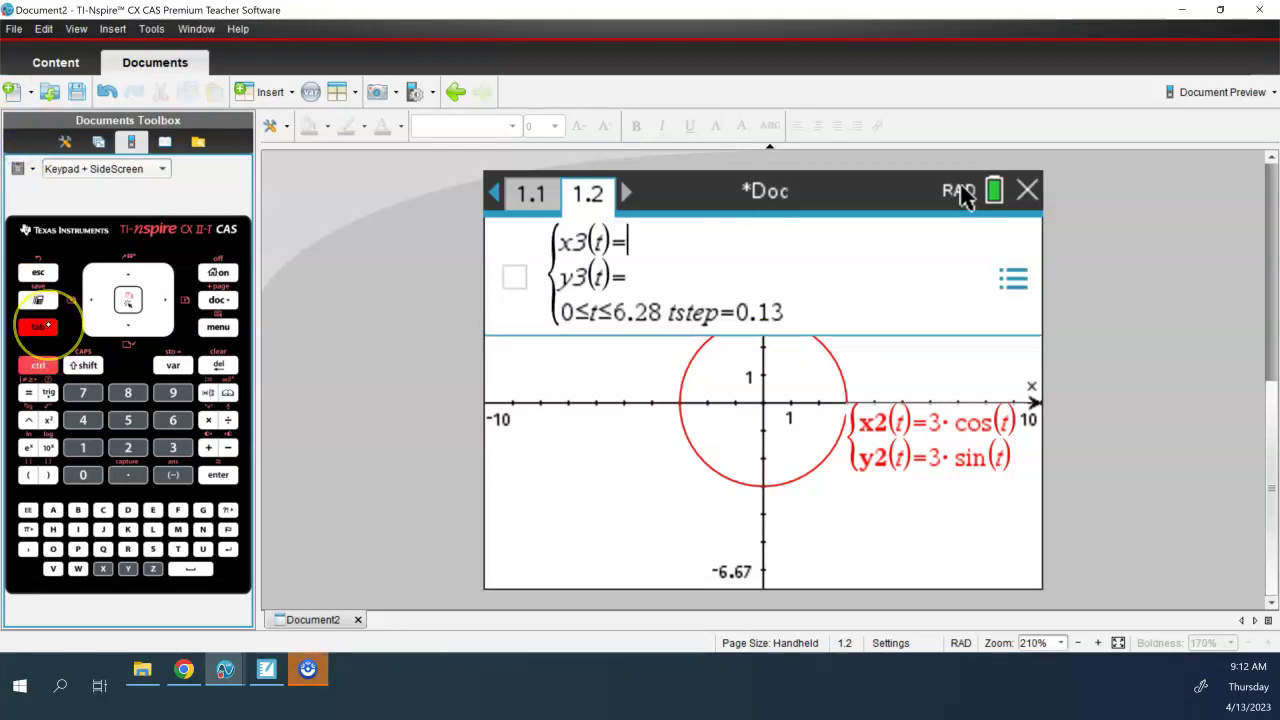
pyautogui.click(128, 272)
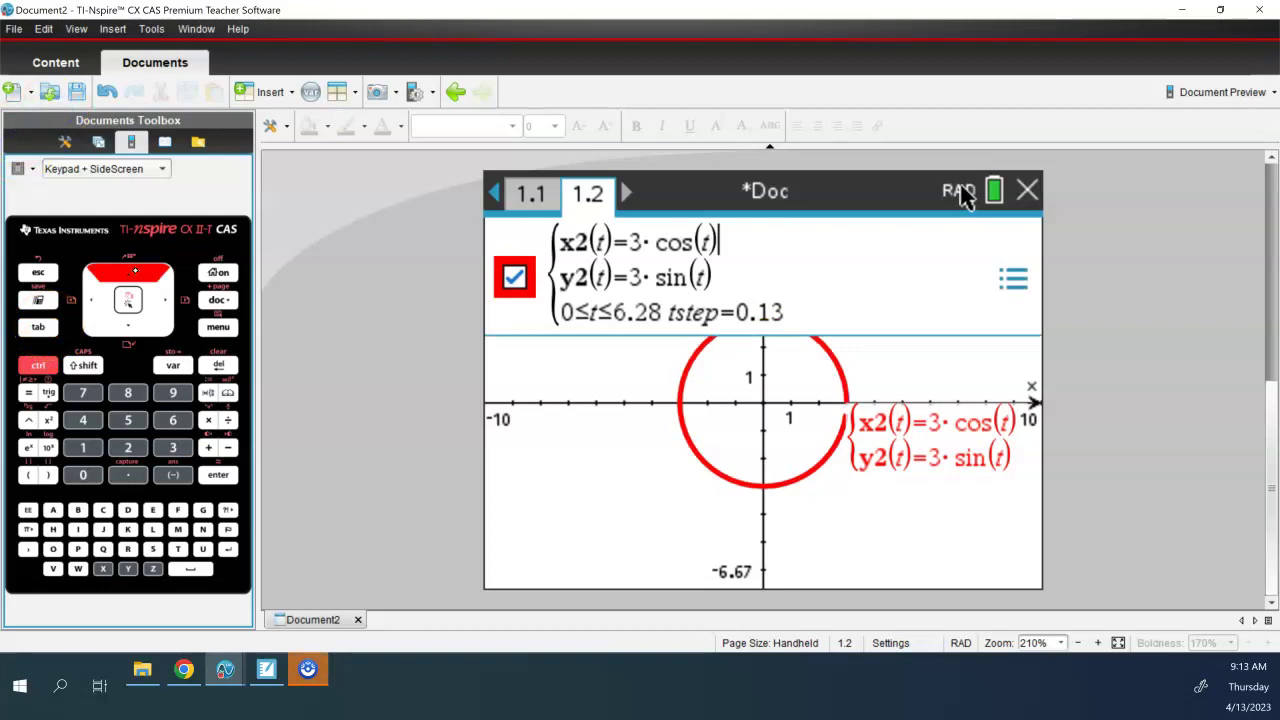
pyautogui.write('+3')
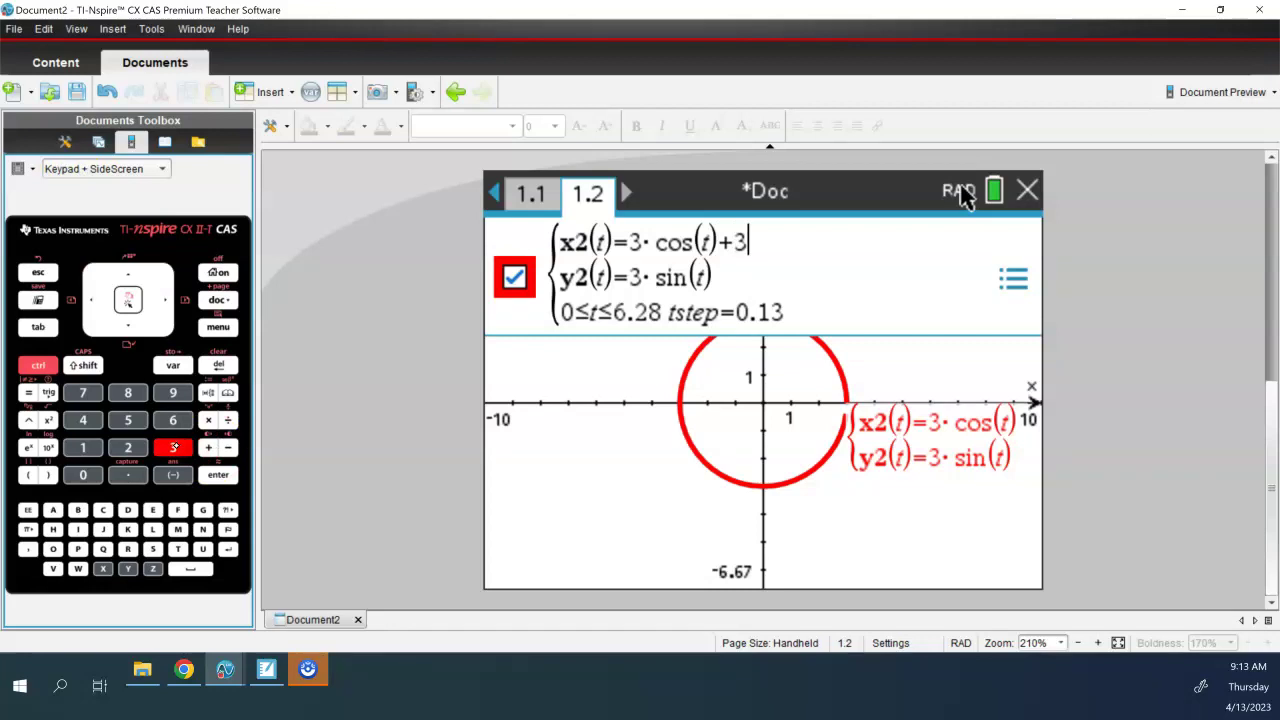
pyautogui.press('Down')
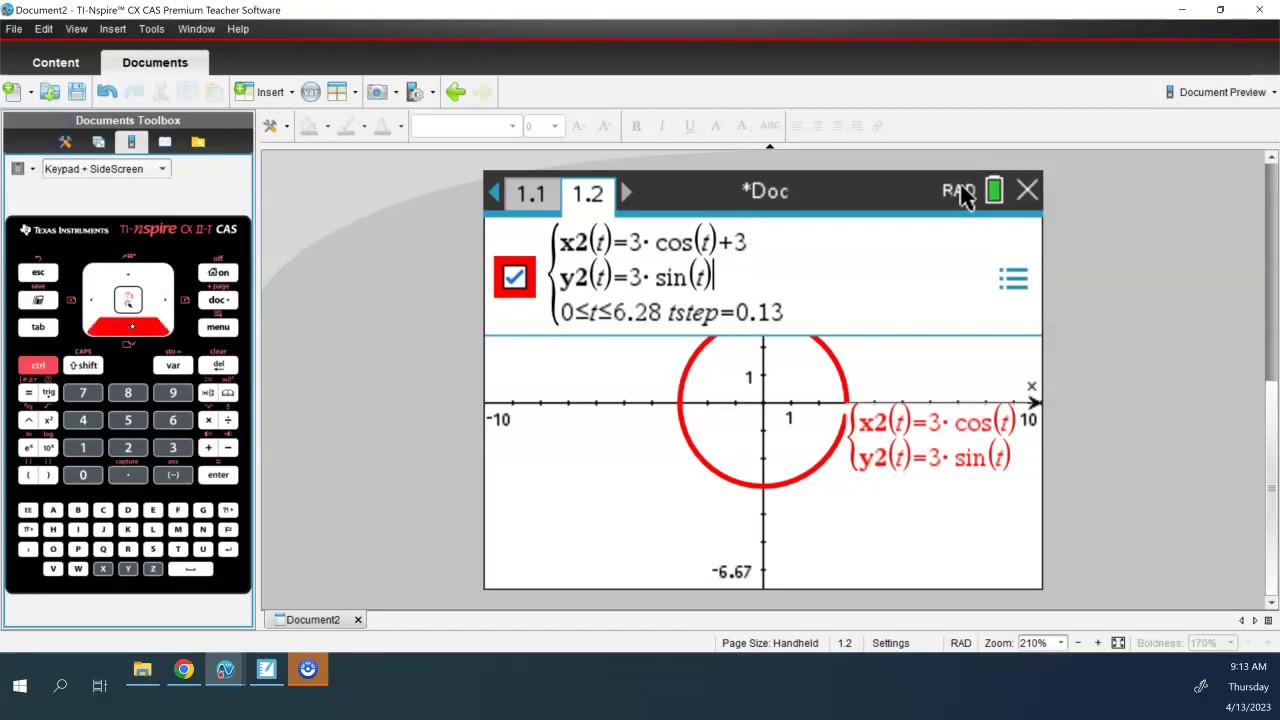
pyautogui.write('-6')
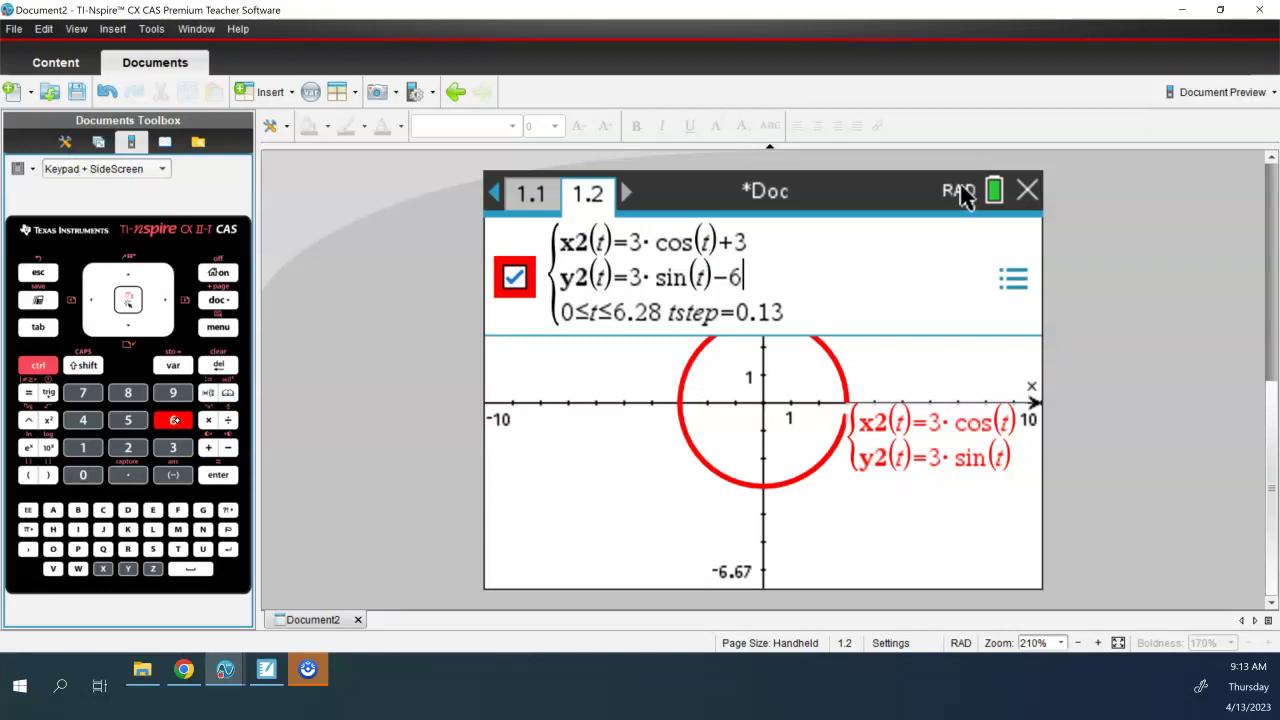
pyautogui.press('Return')
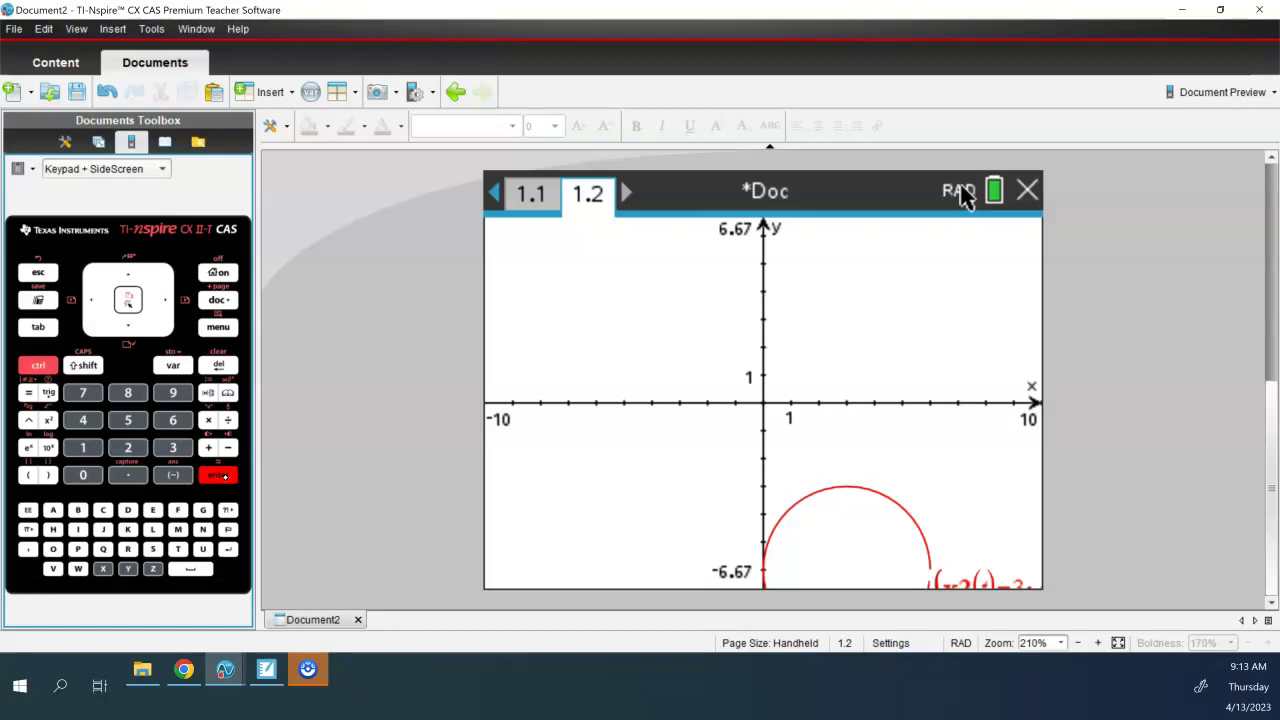
# Set the coefficients of cos(t) and sin(t) in the x2 and y2 equations to 9 and graph the result.
pyautogui.press('Tab')
pyautogui.press('Up')
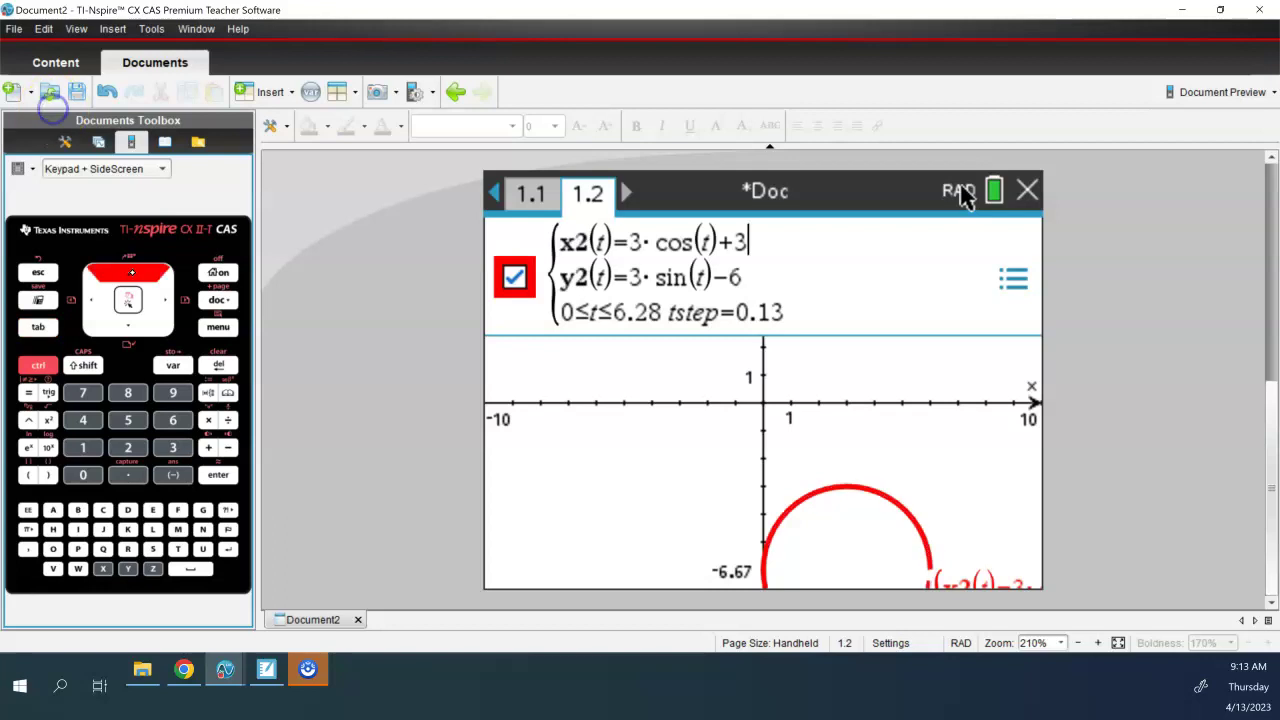
pyautogui.click(645, 246)
pyautogui.click(218, 364)
pyautogui.click(172, 392)
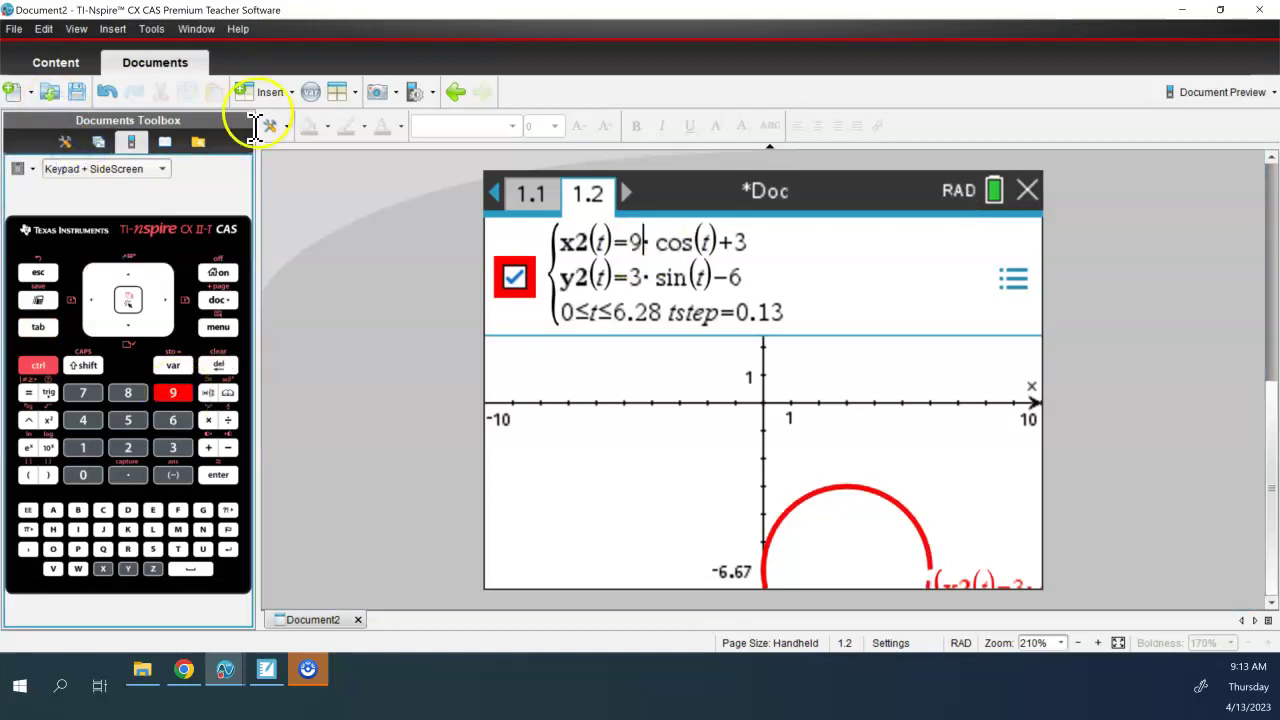
pyautogui.click(640, 278)
pyautogui.press('BackSpace')
pyautogui.write('9')
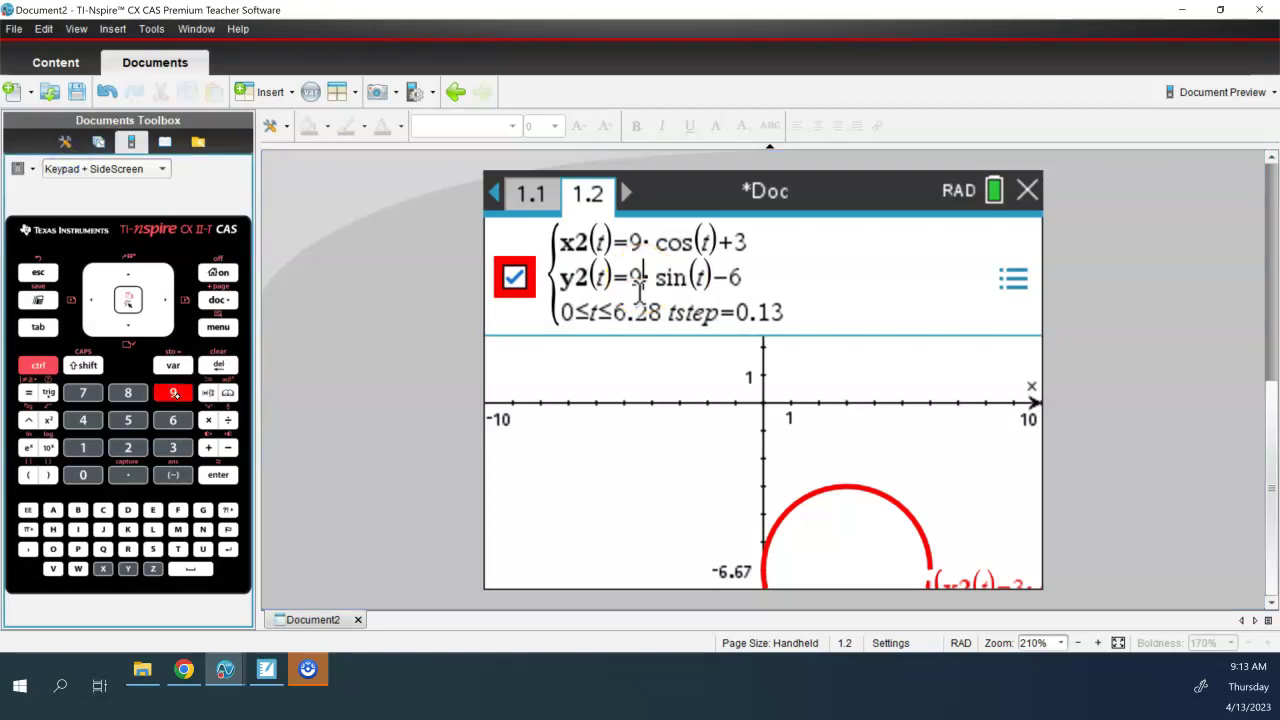
pyautogui.press('Return')
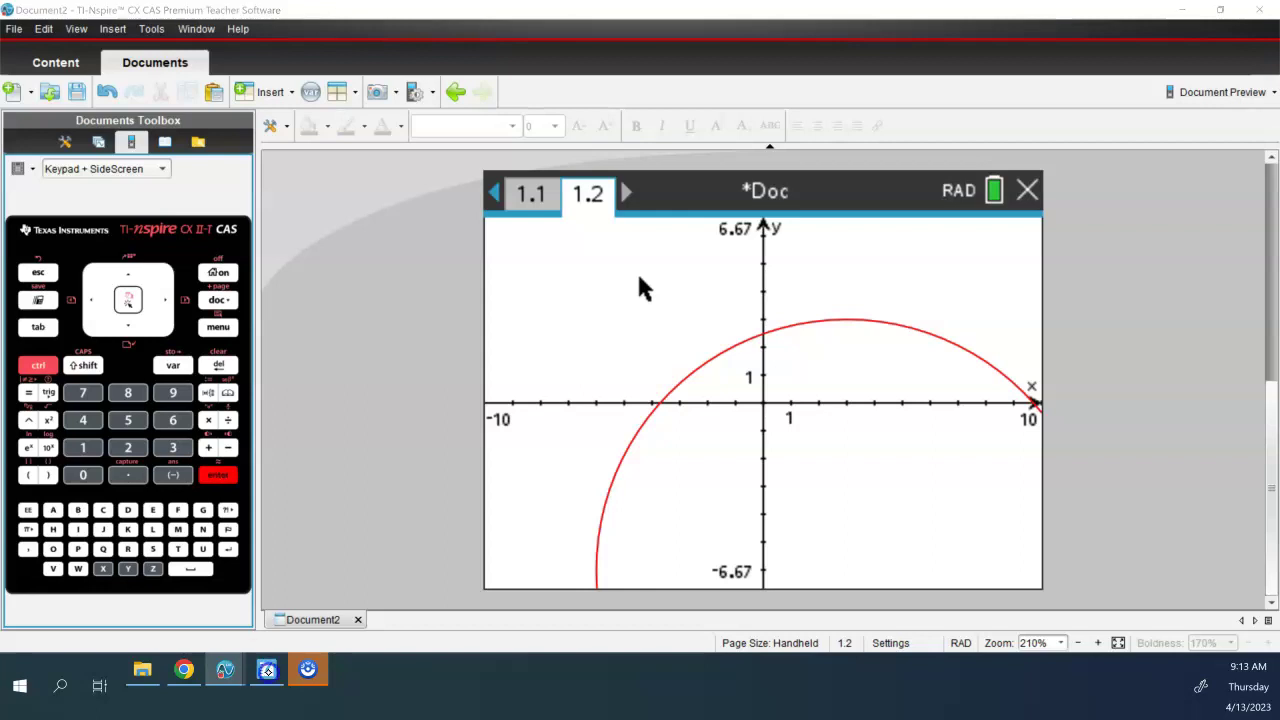
# Switch to the SMART Notebook lesson, go to Ex. 4, and handwrite "C: (1, -2)" in dark red below the tstep line.
pyautogui.hotkey('alt', 'Tab')
pyautogui.click(17, 529)
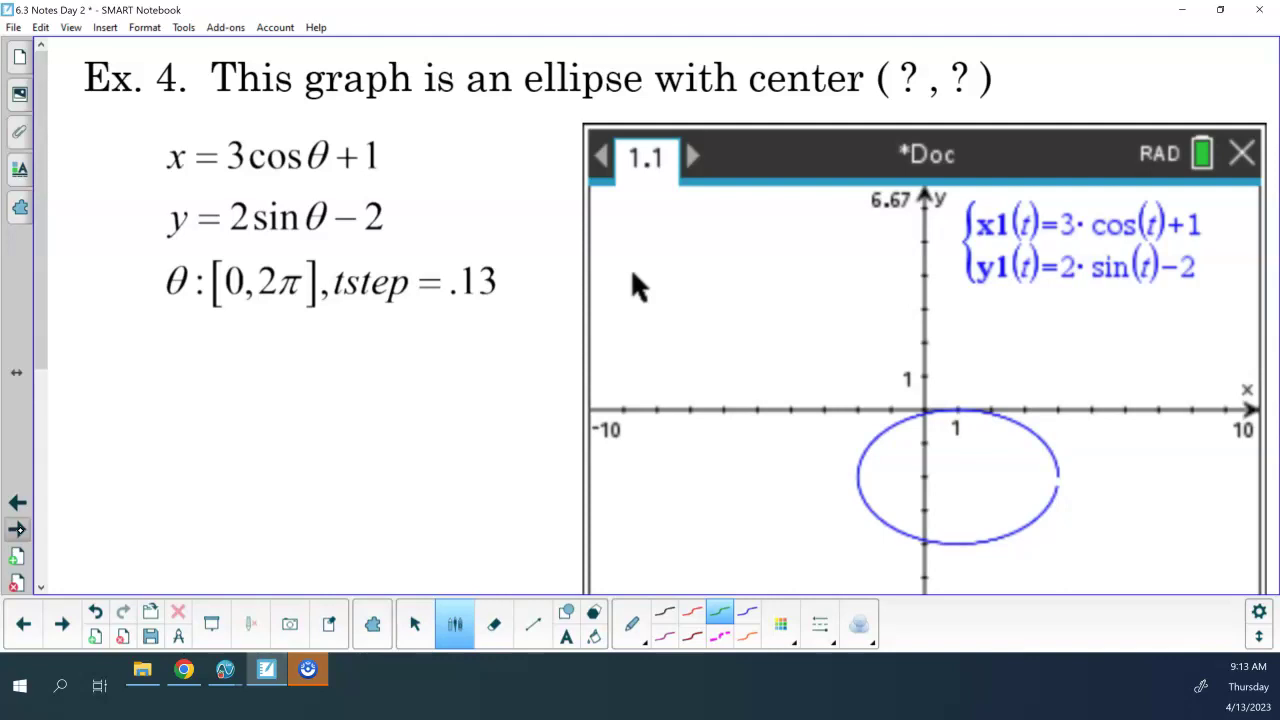
pyautogui.click(691, 636)
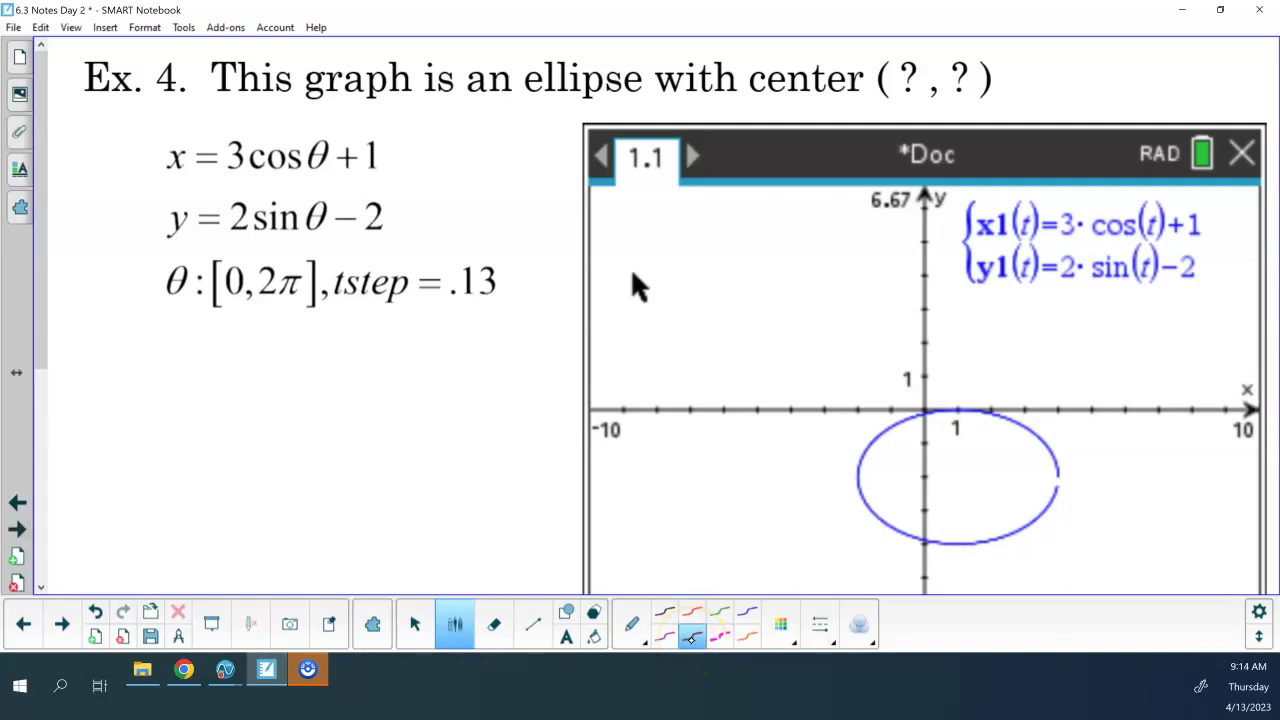
pyautogui.moveTo(122, 378)
pyautogui.mouseDown()
pyautogui.moveTo(100, 392)
pyautogui.moveTo(120, 405)
pyautogui.mouseUp()
pyautogui.click(145, 381)
pyautogui.click(145, 395)
pyautogui.moveTo(191, 362)
pyautogui.mouseDown()
pyautogui.moveTo(180, 410)
pyautogui.moveTo(219, 396)
pyautogui.moveTo(234, 414)
pyautogui.moveTo(267, 379)
pyautogui.mouseUp()
pyautogui.moveTo(278, 372); pyautogui.dragTo(292, 398)
pyautogui.moveTo(300, 356); pyautogui.dragTo(313, 405)
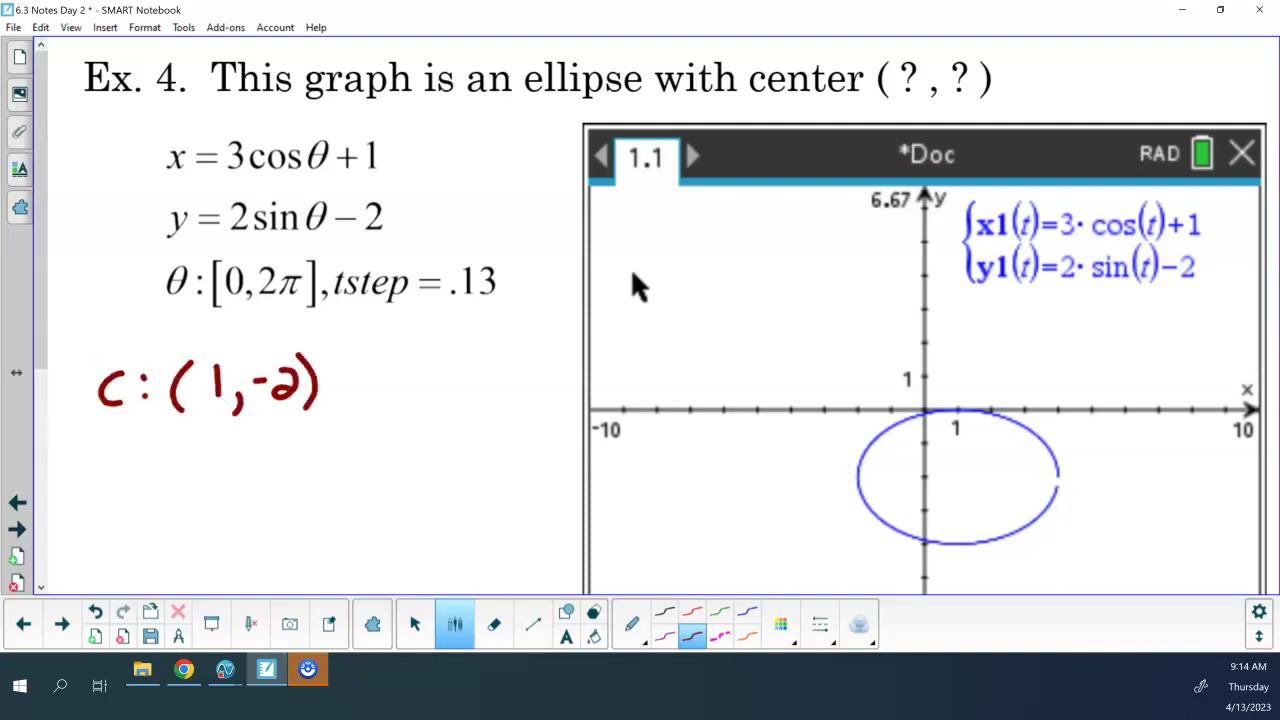
# Double-underline the +1 in the x equation and the 2 in the y equation's −2 in green.
pyautogui.click(719, 610)
pyautogui.moveTo(340, 172); pyautogui.dragTo(382, 180)
pyautogui.moveTo(350, 238); pyautogui.dragTo(378, 246)
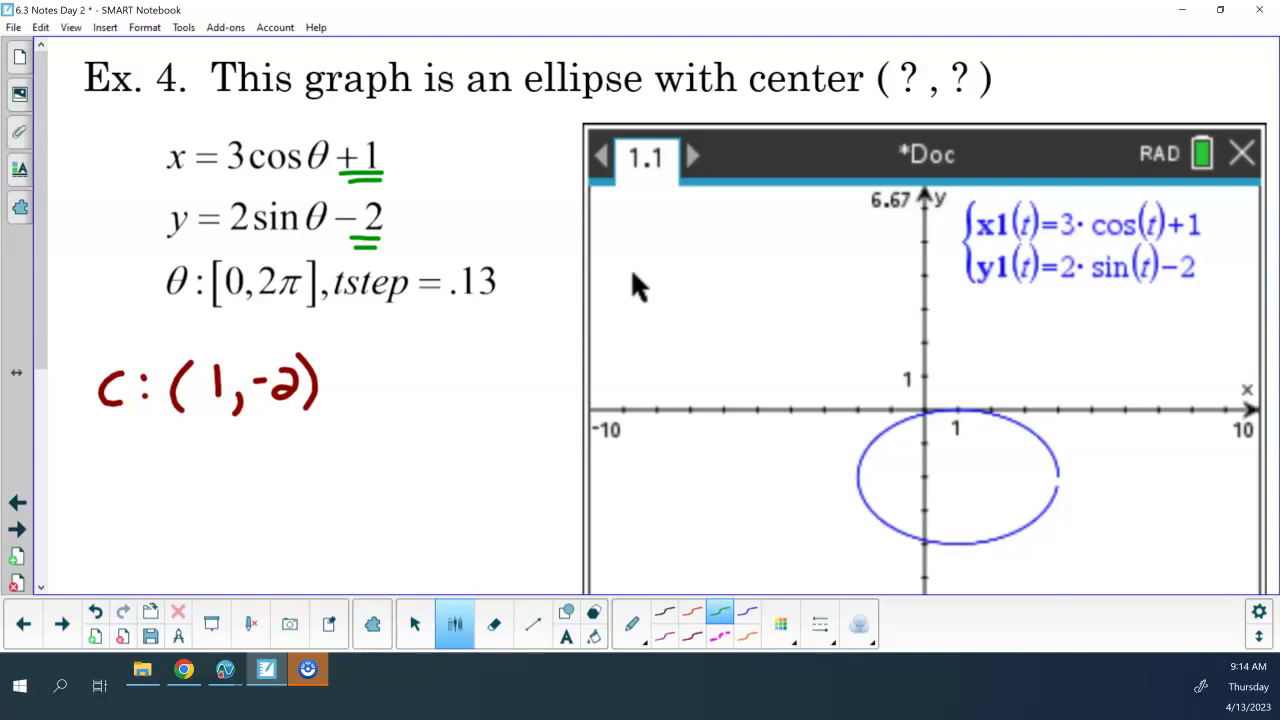
# Advance the lesson past Ex. 8 to the Motion in the Plane page.
pyautogui.click(95, 605)
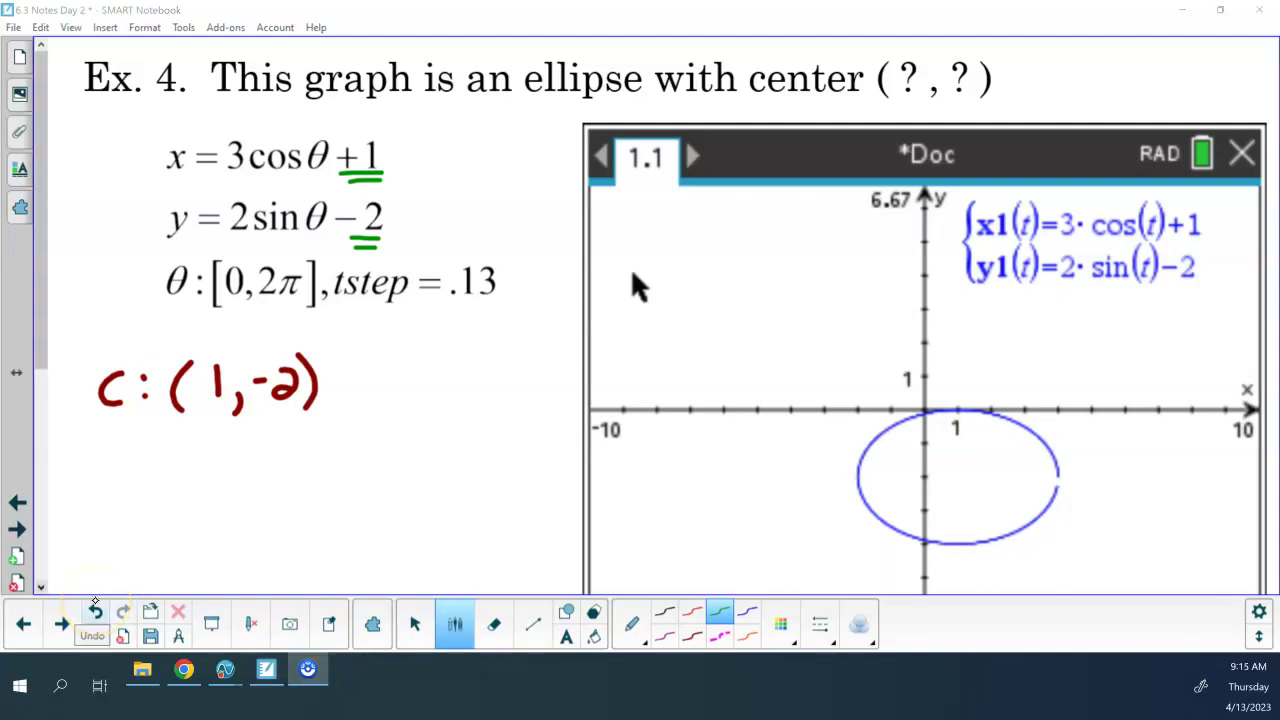
pyautogui.click(17, 529)
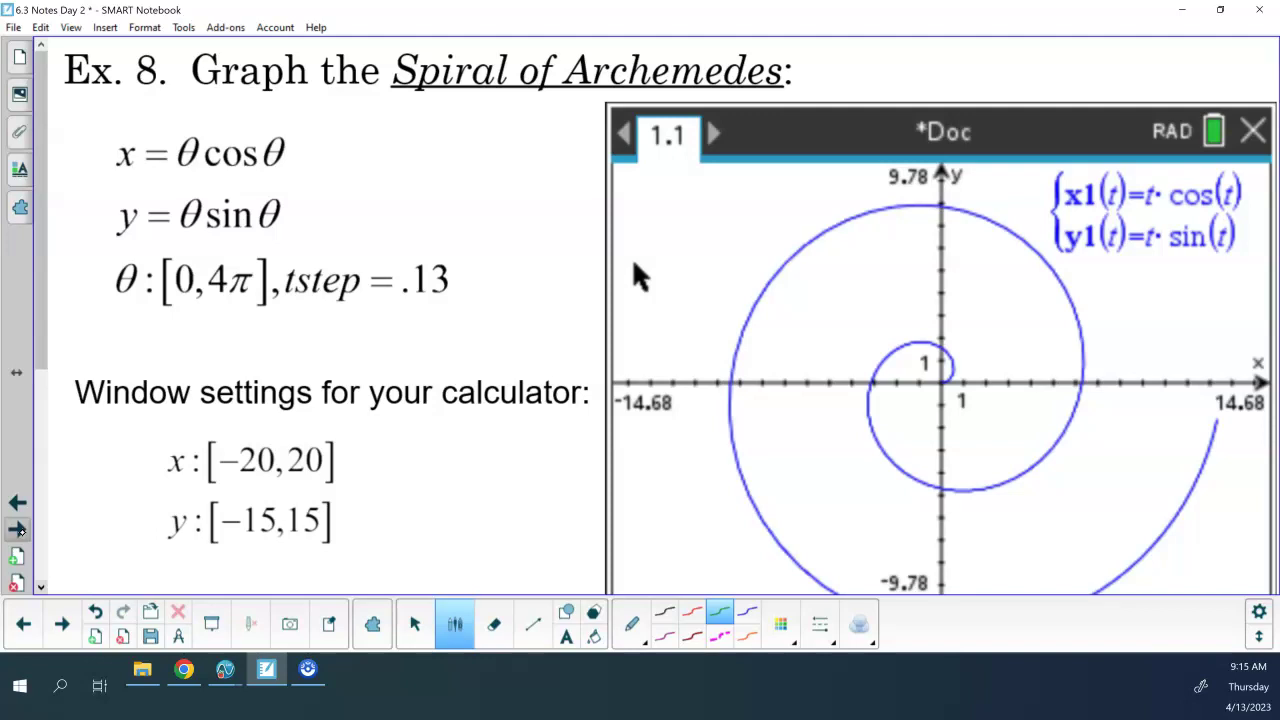
pyautogui.click(62, 624)
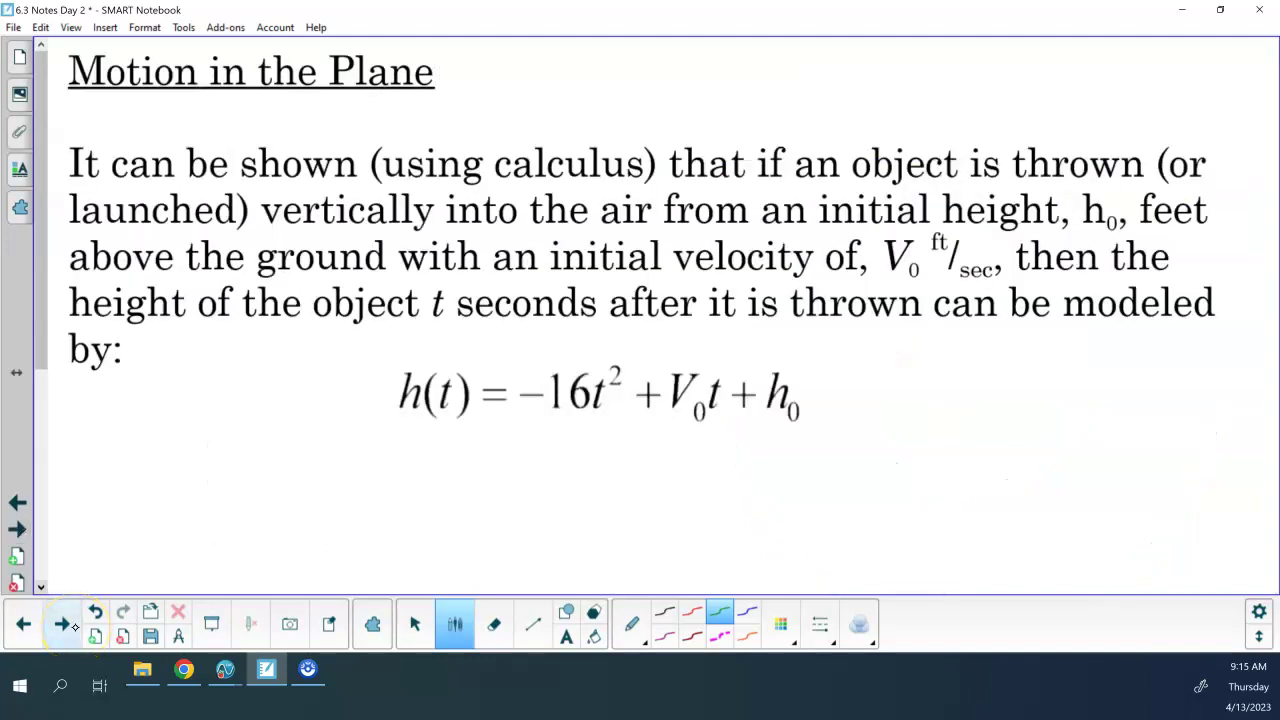
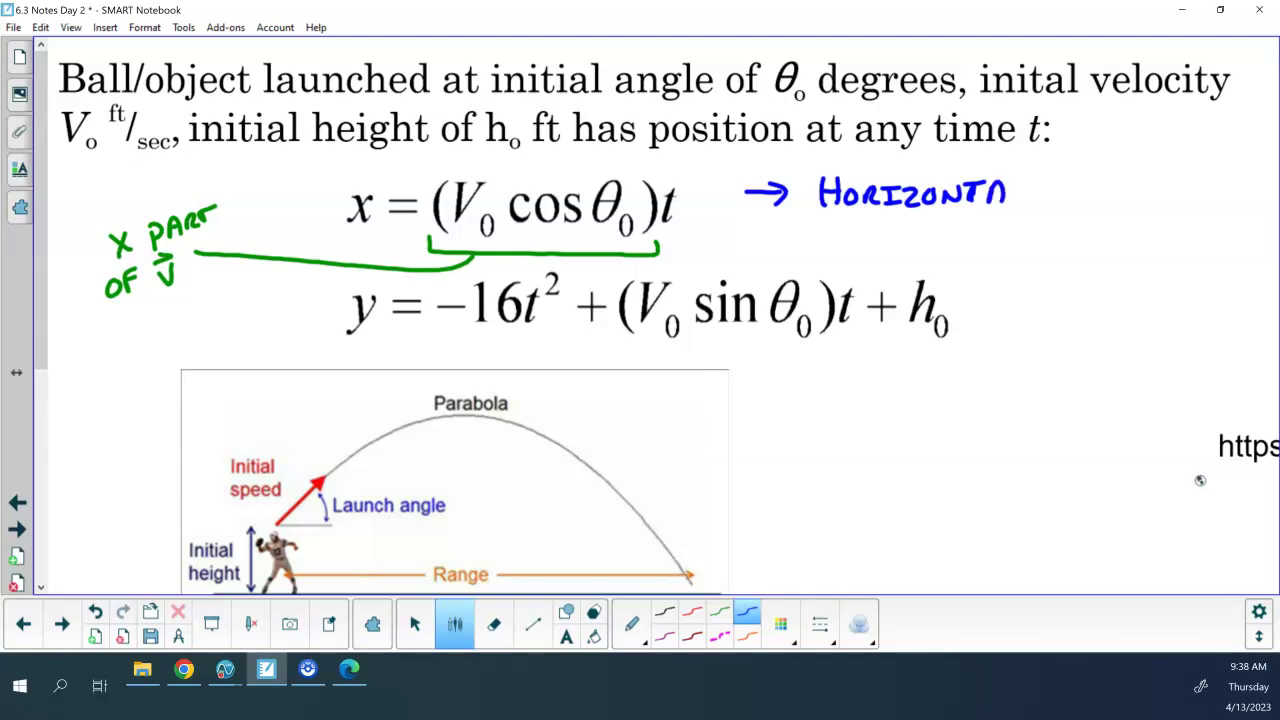
# Complete the blue handwritten label beside the x equation so that it reads "HORIZONTAL POSITION".
pyautogui.click(1090, 188)
pyautogui.moveTo(1106, 186); pyautogui.dragTo(1098, 206)
pyautogui.moveTo(1124, 190)
pyautogui.mouseDown()
pyautogui.moveTo(1124, 206)
pyautogui.moveTo(1138, 188)
pyautogui.mouseUp()
pyautogui.moveTo(1108, 204); pyautogui.dragTo(1147, 206)
pyautogui.moveTo(1136, 188)
pyautogui.mouseDown()
pyautogui.moveTo(1162, 188)
pyautogui.moveTo(1166, 204)
pyautogui.mouseUp()
pyautogui.moveTo(1158, 186)
pyautogui.mouseDown()
pyautogui.moveTo(1178, 186)
pyautogui.moveTo(1182, 204)
pyautogui.mouseUp()
pyautogui.moveTo(1188, 186); pyautogui.dragTo(1222, 204)
pyautogui.moveTo(1222, 204); pyautogui.dragTo(1224, 182)
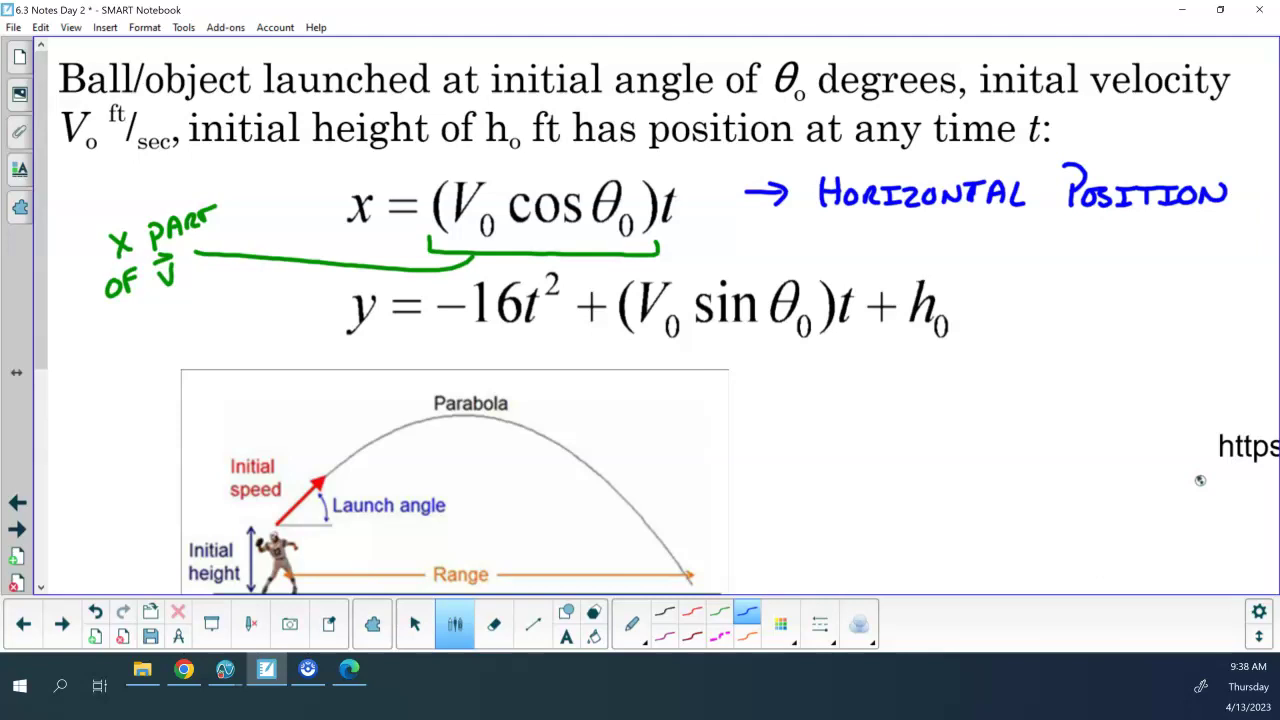
# Bracket (V₀ sin θ₀) in red in the y equation and label it "Y PART OF V" with a vector arrow over the V.
pyautogui.click(694, 613)
pyautogui.moveTo(623, 331)
pyautogui.mouseDown()
pyautogui.moveTo(627, 345)
pyautogui.moveTo(716, 346)
pyautogui.moveTo(820, 346)
pyautogui.moveTo(830, 331)
pyautogui.mouseUp()
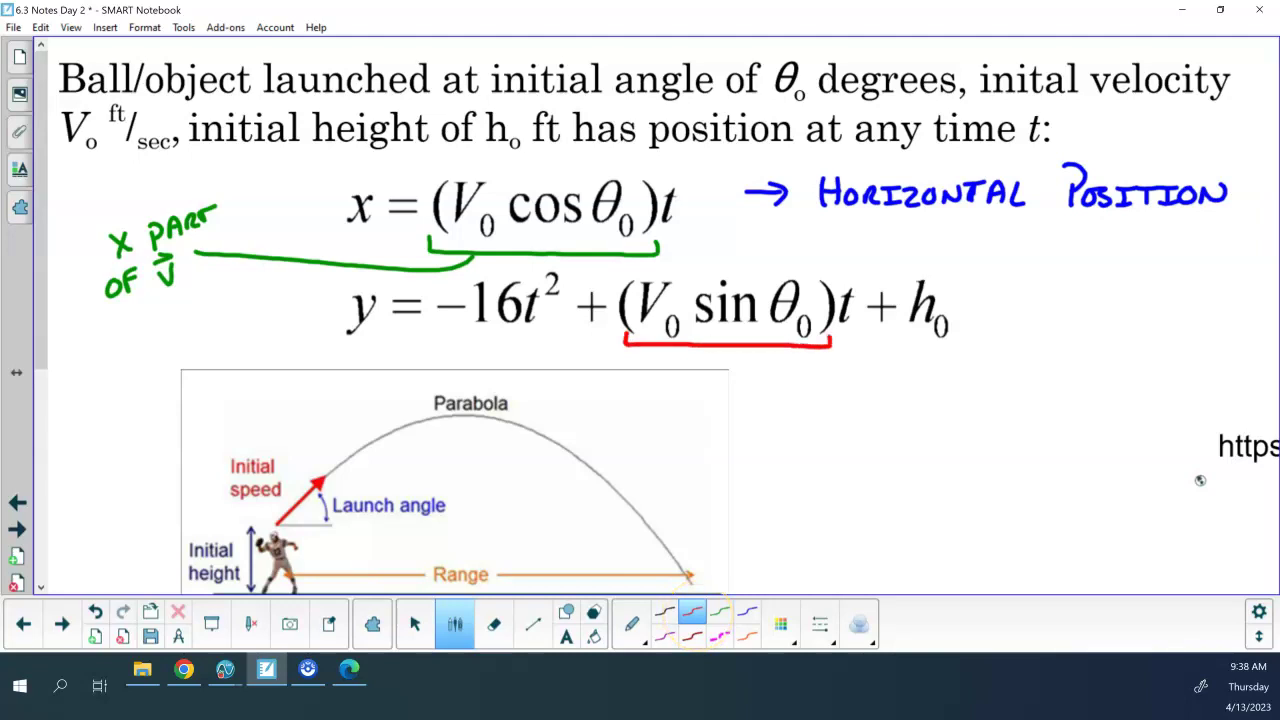
pyautogui.moveTo(718, 349)
pyautogui.mouseDown()
pyautogui.moveTo(718, 374)
pyautogui.moveTo(727, 367)
pyautogui.moveTo(691, 411)
pyautogui.mouseUp()
pyautogui.moveTo(711, 394); pyautogui.dragTo(712, 410)
pyautogui.moveTo(713, 387)
pyautogui.mouseDown()
pyautogui.moveTo(736, 408)
pyautogui.moveTo(768, 391)
pyautogui.mouseUp()
pyautogui.moveTo(760, 391); pyautogui.dragTo(760, 410)
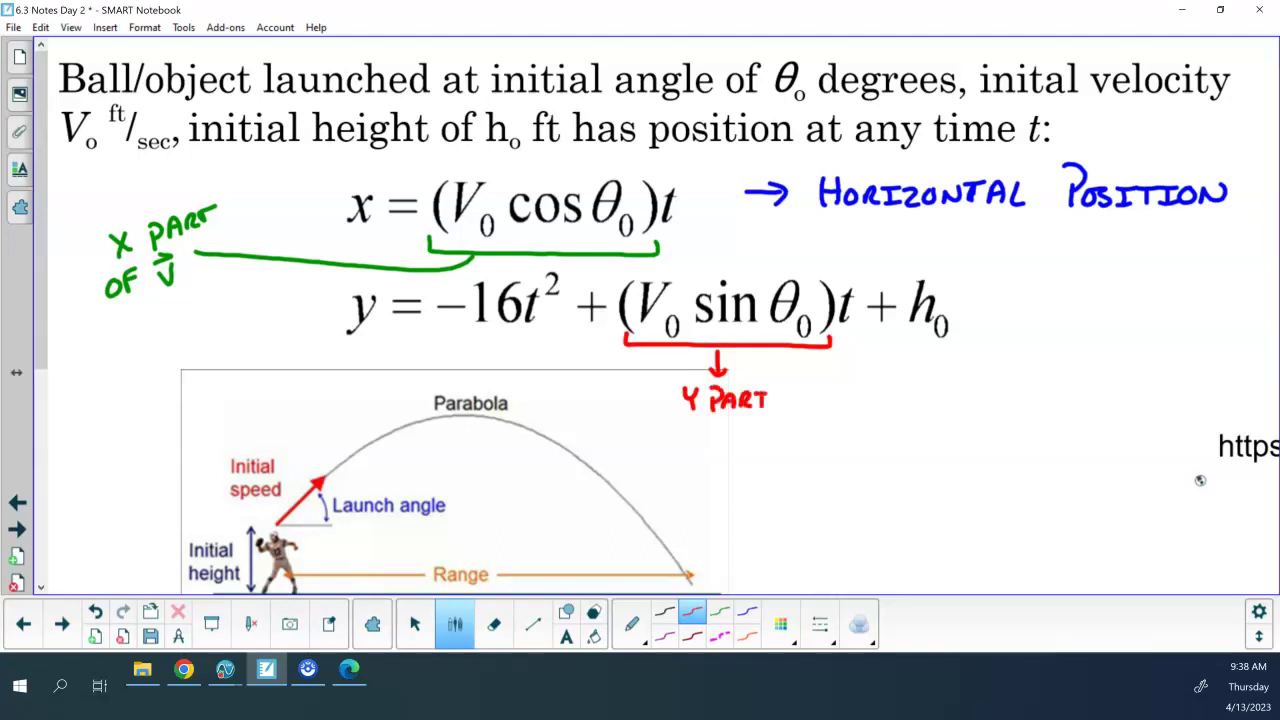
pyautogui.moveTo(697, 425); pyautogui.dragTo(706, 440)
pyautogui.moveTo(706, 423); pyautogui.dragTo(719, 430)
pyautogui.moveTo(741, 421); pyautogui.dragTo(758, 420)
pyautogui.moveTo(750, 414); pyautogui.dragTo(757, 421)
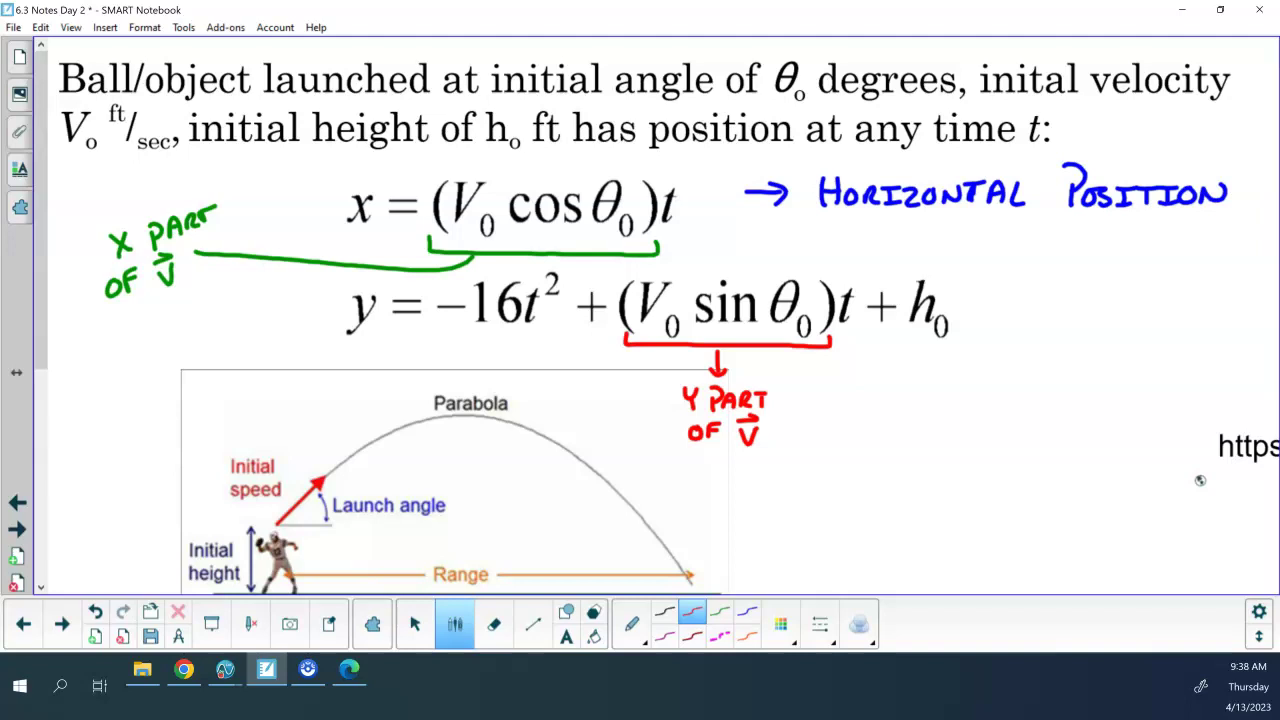
# Draw a blue arrow after the y equation and handwrite "VERT. POSITION" beside it.
pyautogui.click(748, 612)
pyautogui.moveTo(999, 300)
pyautogui.mouseDown()
pyautogui.moveTo(1037, 299)
pyautogui.moveTo(1027, 311)
pyautogui.mouseUp()
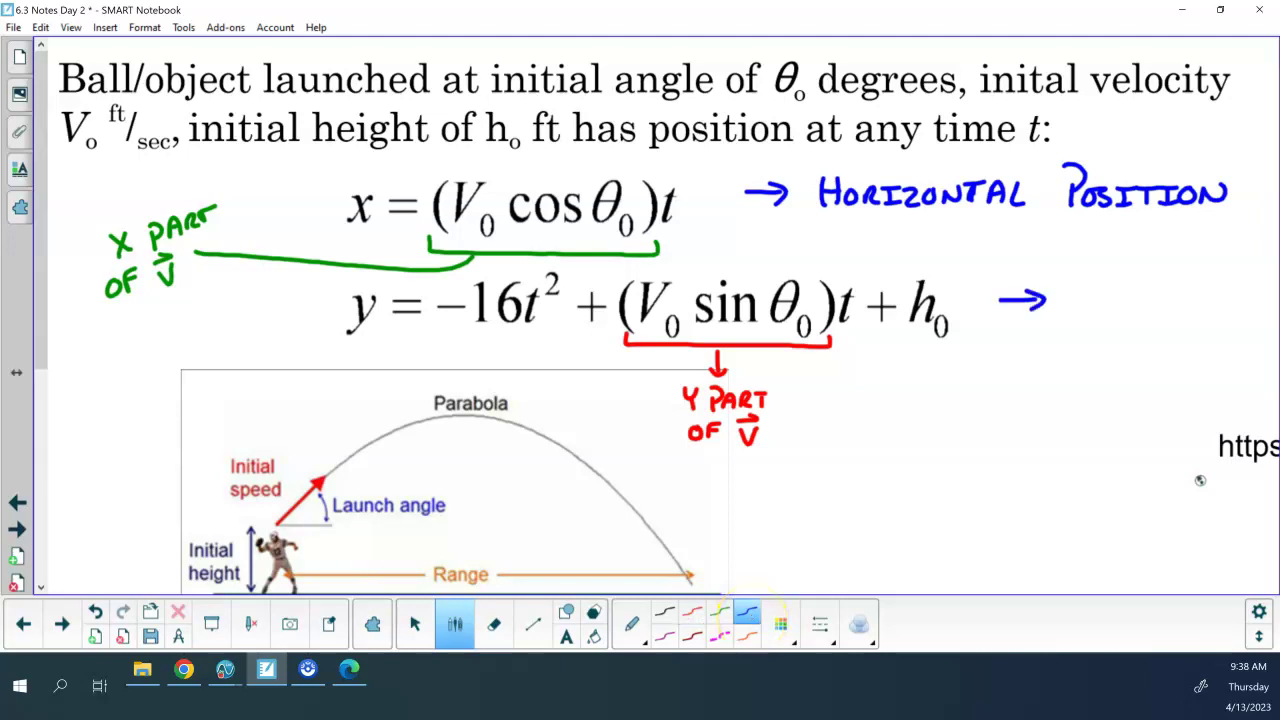
pyautogui.moveTo(1082, 280)
pyautogui.mouseDown()
pyautogui.moveTo(1102, 279)
pyautogui.moveTo(1110, 298)
pyautogui.mouseUp()
pyautogui.moveTo(1110, 279); pyautogui.dragTo(1124, 288)
pyautogui.moveTo(1110, 297); pyautogui.dragTo(1131, 297)
pyautogui.moveTo(1131, 277); pyautogui.dragTo(1159, 298)
pyautogui.moveTo(1148, 278); pyautogui.dragTo(1170, 276)
pyautogui.click(1180, 292)
pyautogui.moveTo(1106, 326); pyautogui.dragTo(1106, 352)
pyautogui.moveTo(1098, 316)
pyautogui.mouseDown()
pyautogui.moveTo(1122, 312)
pyautogui.moveTo(1112, 336)
pyautogui.mouseUp()
pyautogui.moveTo(1138, 334)
pyautogui.mouseDown()
pyautogui.moveTo(1136, 352)
pyautogui.moveTo(1126, 342)
pyautogui.mouseUp()
pyautogui.moveTo(1152, 330); pyautogui.dragTo(1138, 352)
pyautogui.moveTo(1162, 332)
pyautogui.mouseDown()
pyautogui.moveTo(1162, 348)
pyautogui.moveTo(1172, 330)
pyautogui.mouseUp()
pyautogui.moveTo(1152, 348); pyautogui.dragTo(1178, 350)
pyautogui.moveTo(1172, 330)
pyautogui.mouseDown()
pyautogui.moveTo(1192, 330)
pyautogui.moveTo(1196, 350)
pyautogui.moveTo(1227, 332)
pyautogui.mouseUp()
pyautogui.moveTo(1227, 332)
pyautogui.mouseDown()
pyautogui.moveTo(1244, 348)
pyautogui.moveTo(1246, 328)
pyautogui.mouseUp()
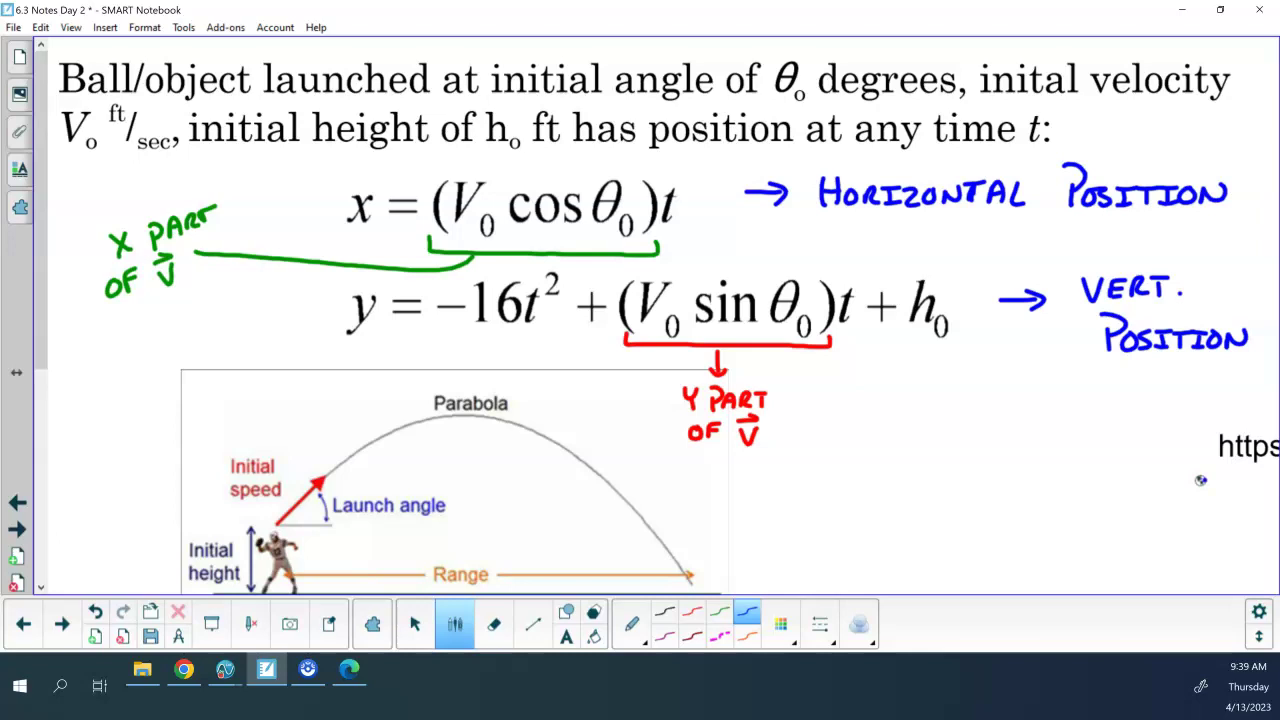
# Open the linked Packers vs. Lions Hail Mary video and watch it in full screen.
pyautogui.click(415, 624)
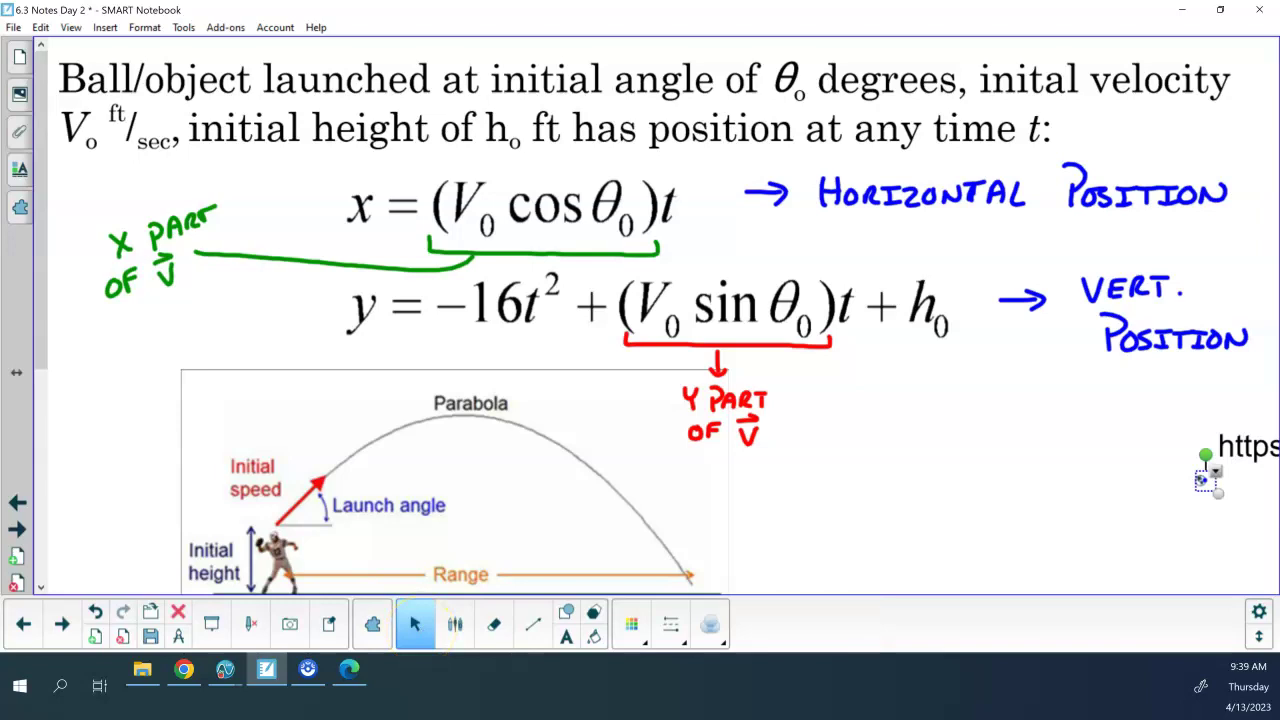
pyautogui.click(1066, 572)
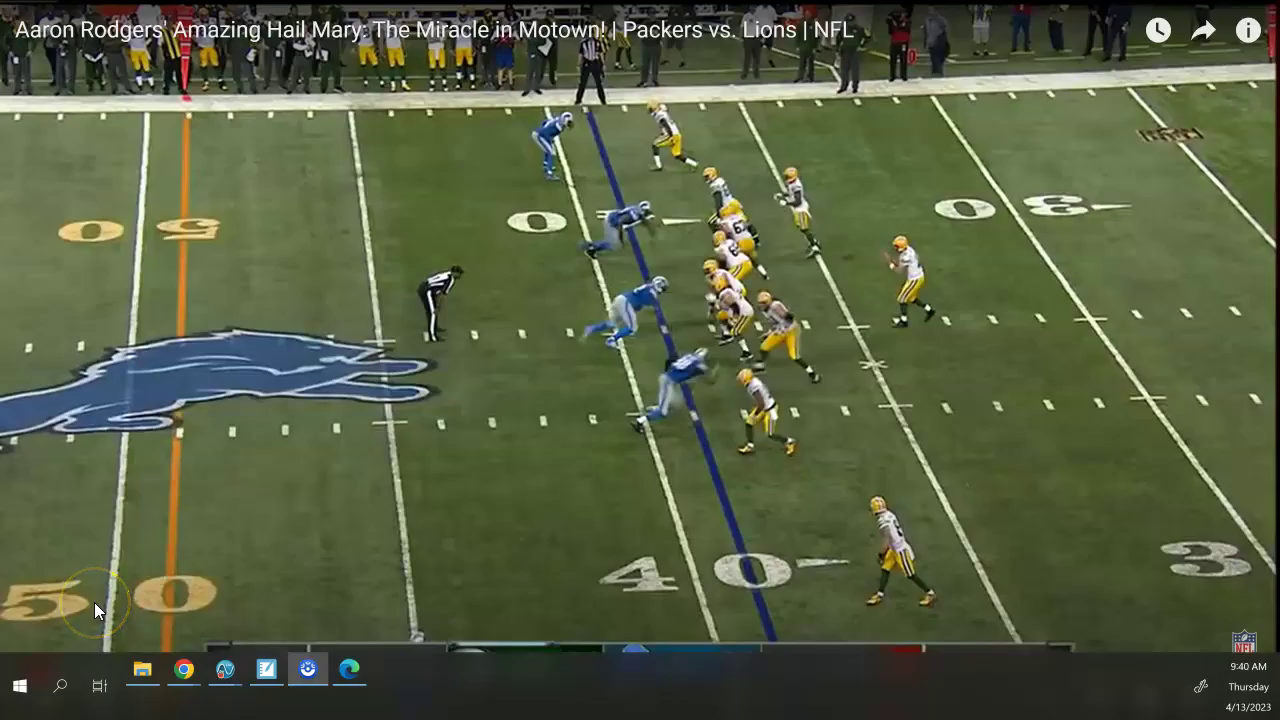
pyautogui.click(94, 602)
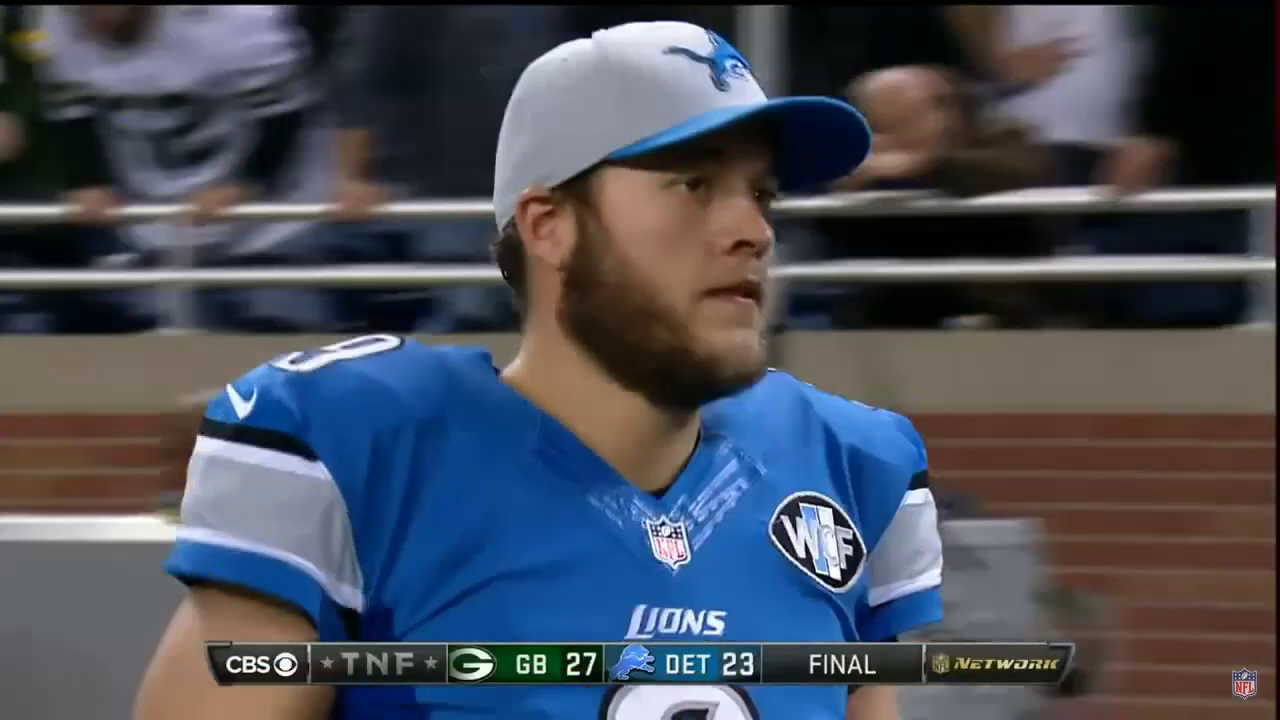
# Pause and close the Hail Mary video, and go back to the Ex. 14 page of the lesson.
pyautogui.press('Escape')
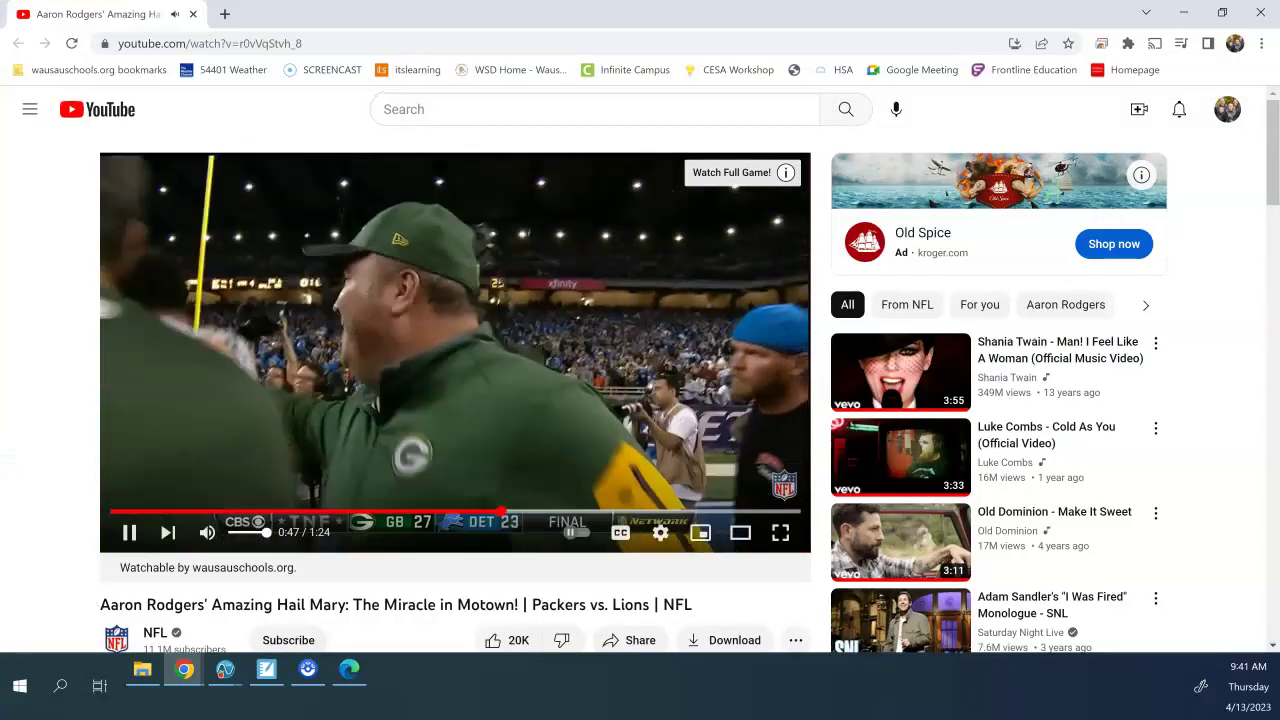
pyautogui.click(128, 532)
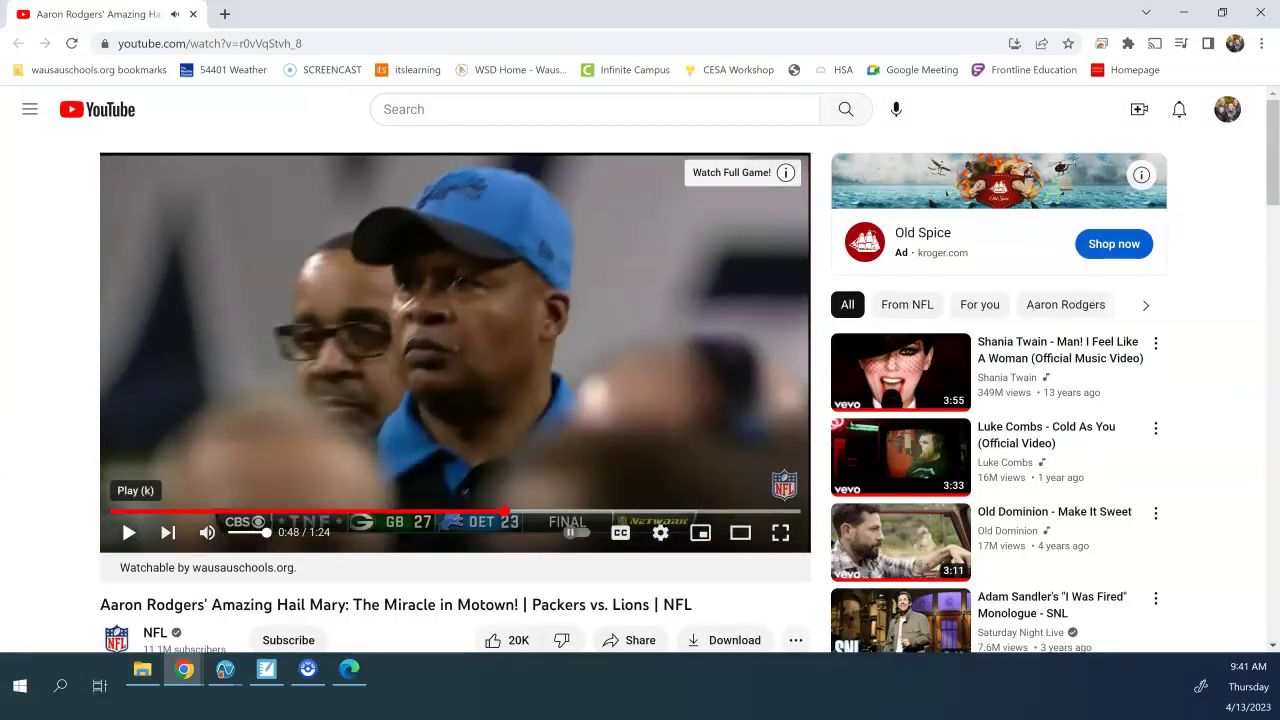
pyautogui.click(1260, 12)
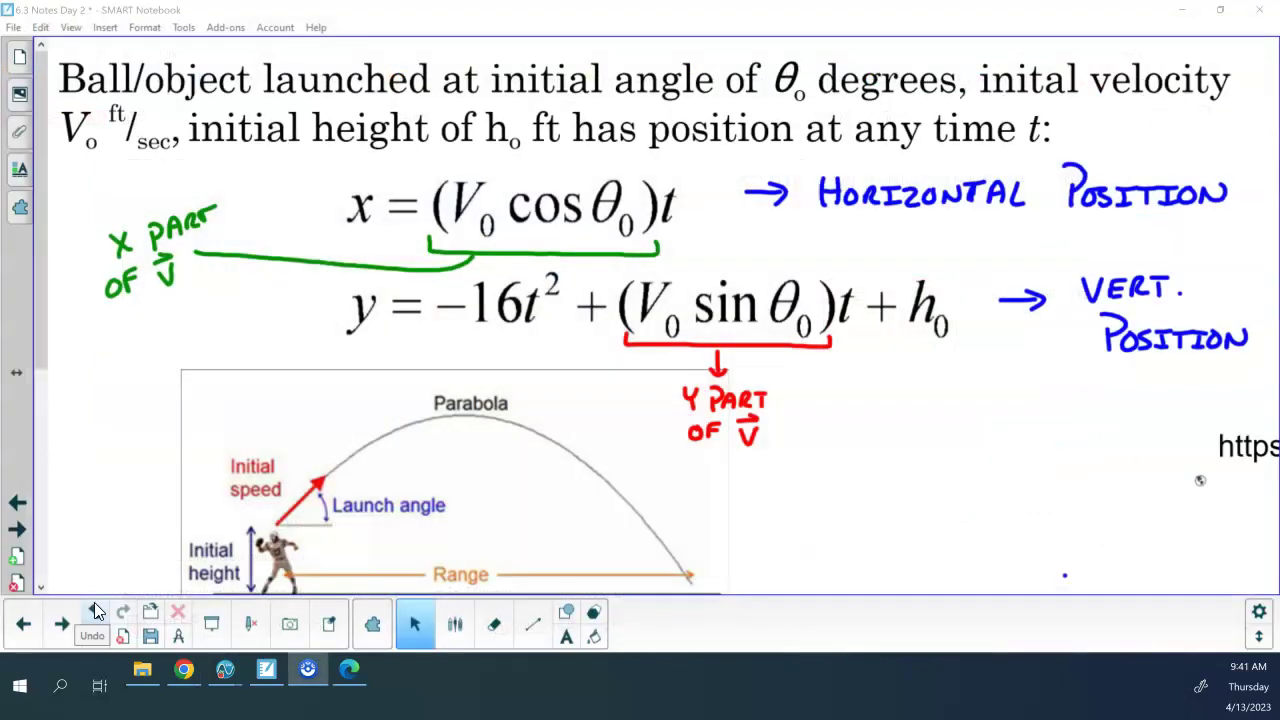
pyautogui.click(22, 507)
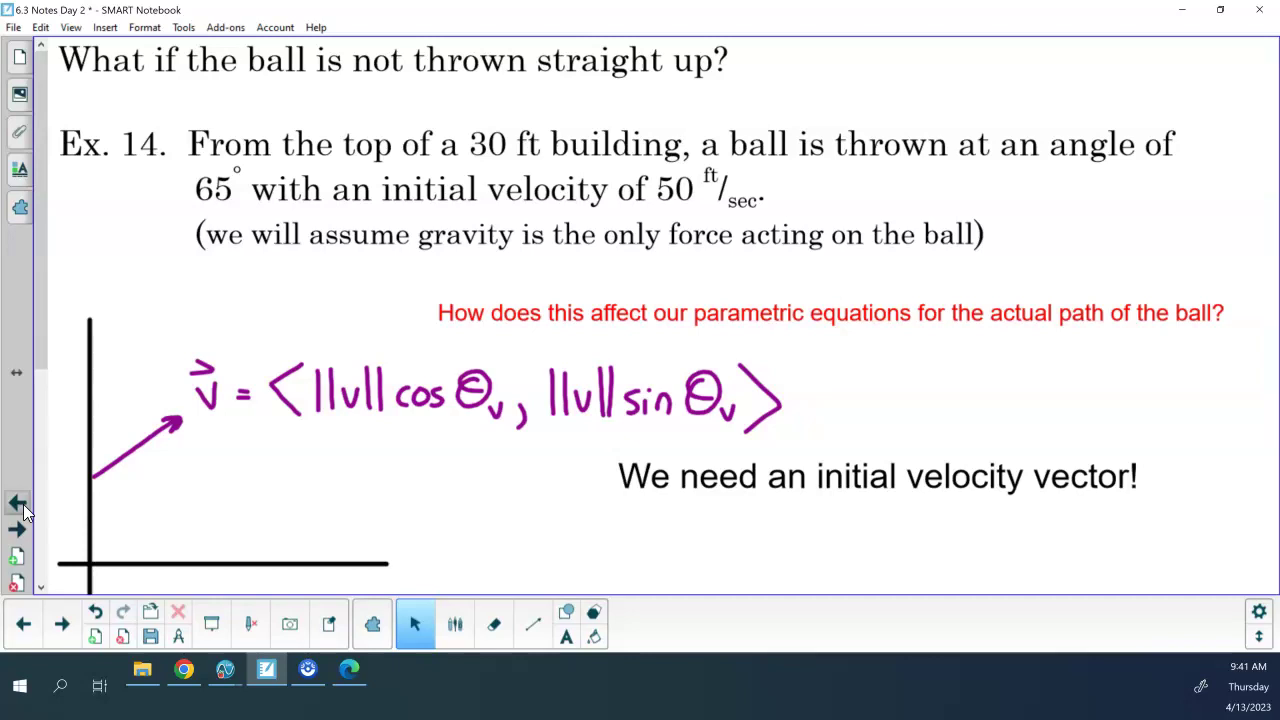
# Extend the Ex. 14 page and bring the blank area below the axes into view.
pyautogui.moveTo(40, 250); pyautogui.dragTo(40, 497)
pyautogui.click(663, 573)
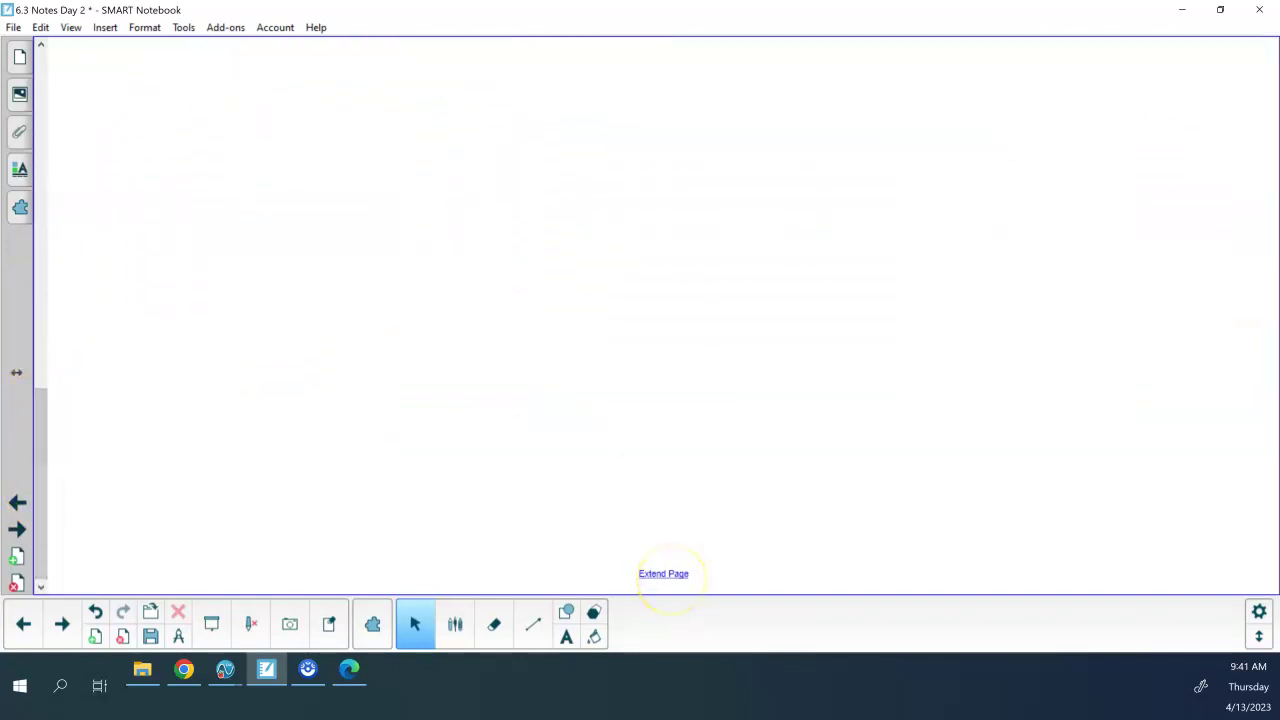
pyautogui.moveTo(43, 404)
pyautogui.mouseDown()
pyautogui.moveTo(43, 234)
pyautogui.moveTo(46, 266)
pyautogui.mouseUp()
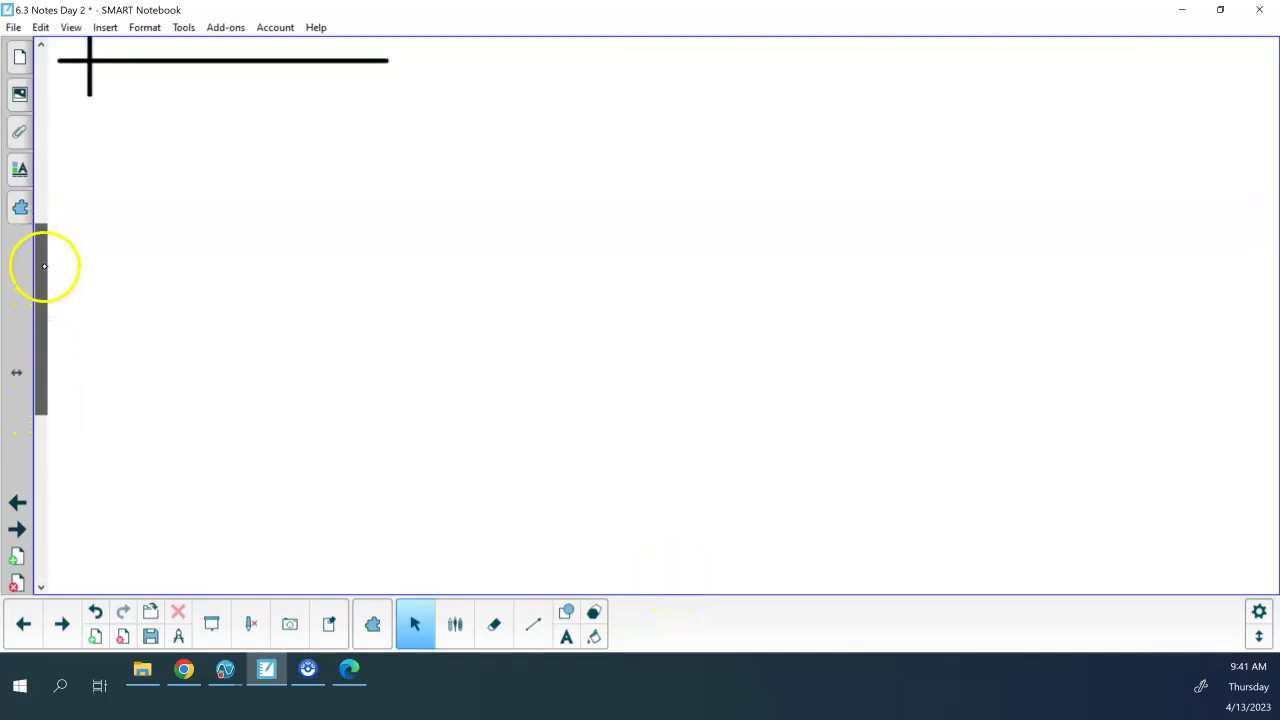
# Handwrite x = (50cos65°) t in black ink in the blank area below the axes.
pyautogui.click(455, 623)
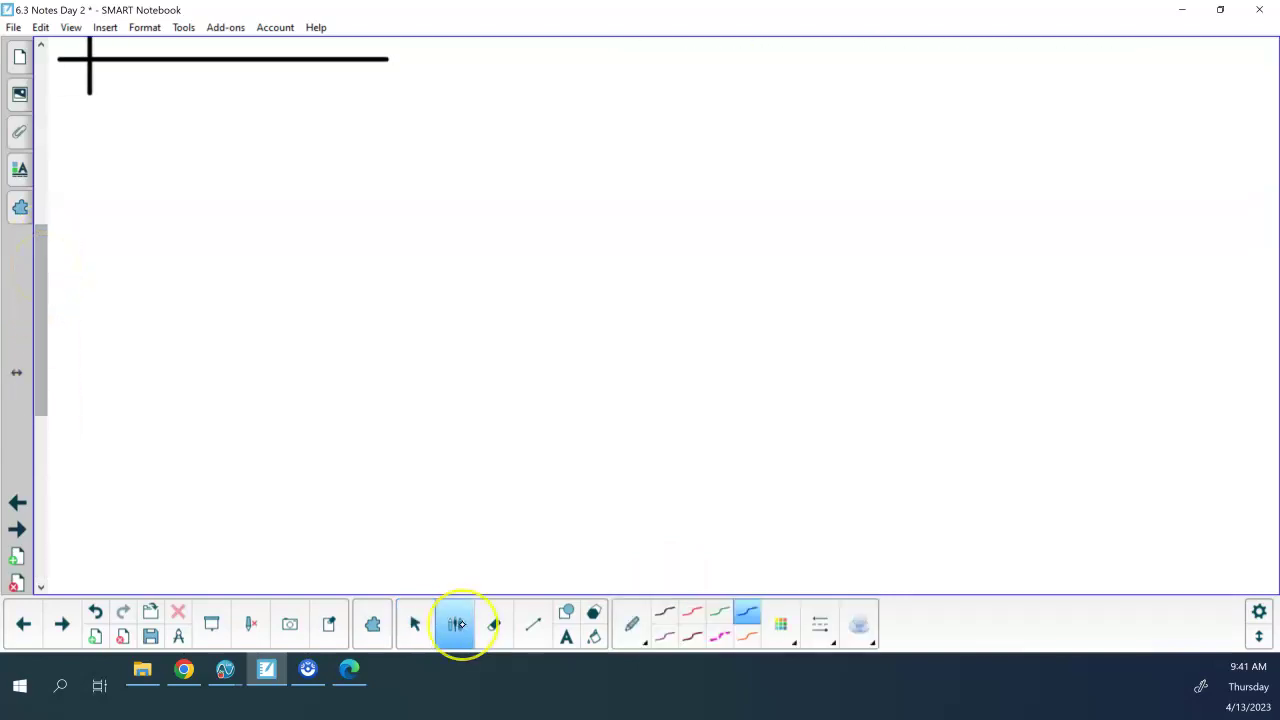
pyautogui.click(665, 611)
pyautogui.moveTo(271, 200); pyautogui.dragTo(298, 230)
pyautogui.moveTo(297, 203); pyautogui.dragTo(272, 234)
pyautogui.moveTo(321, 206); pyautogui.dragTo(340, 206)
pyautogui.moveTo(320, 216); pyautogui.dragTo(342, 216)
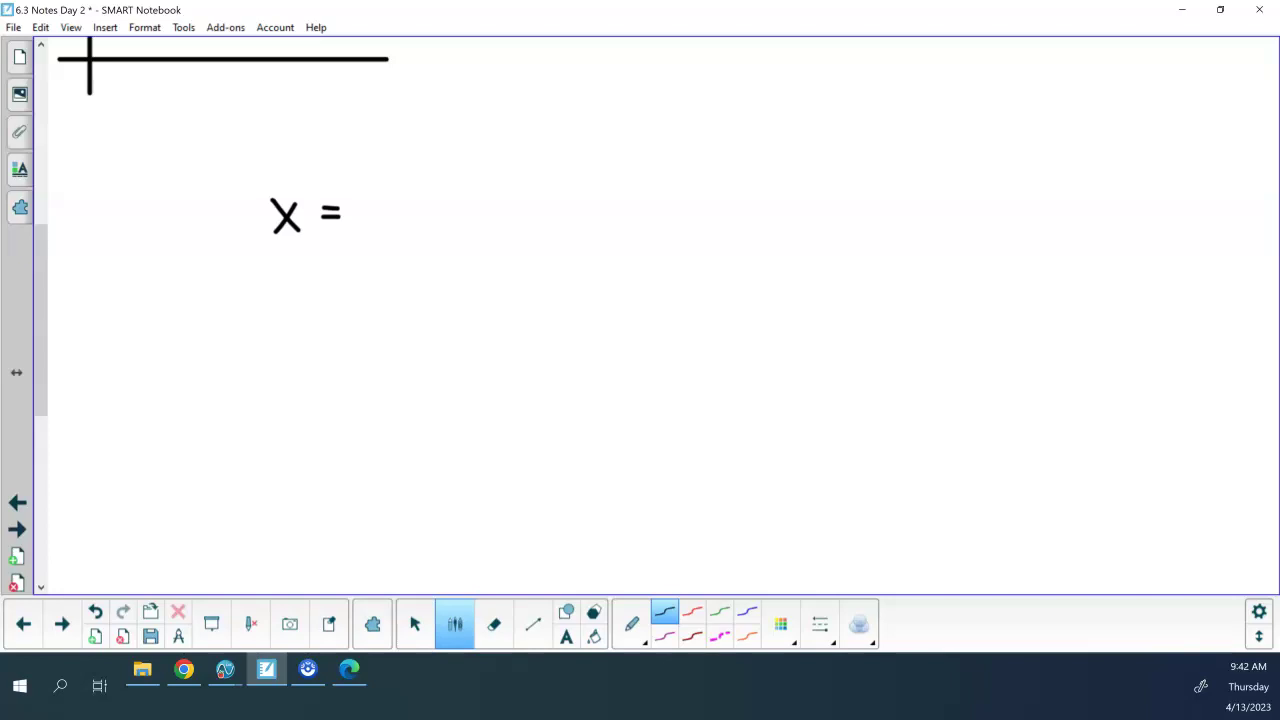
pyautogui.moveTo(406, 170)
pyautogui.mouseDown()
pyautogui.moveTo(385, 233)
pyautogui.moveTo(438, 211)
pyautogui.moveTo(416, 223)
pyautogui.moveTo(444, 186)
pyautogui.mouseUp()
pyautogui.moveTo(462, 188)
pyautogui.mouseDown()
pyautogui.moveTo(447, 212)
pyautogui.moveTo(462, 189)
pyautogui.moveTo(496, 225)
pyautogui.moveTo(510, 208)
pyautogui.mouseUp()
pyautogui.moveTo(539, 202); pyautogui.dragTo(522, 226)
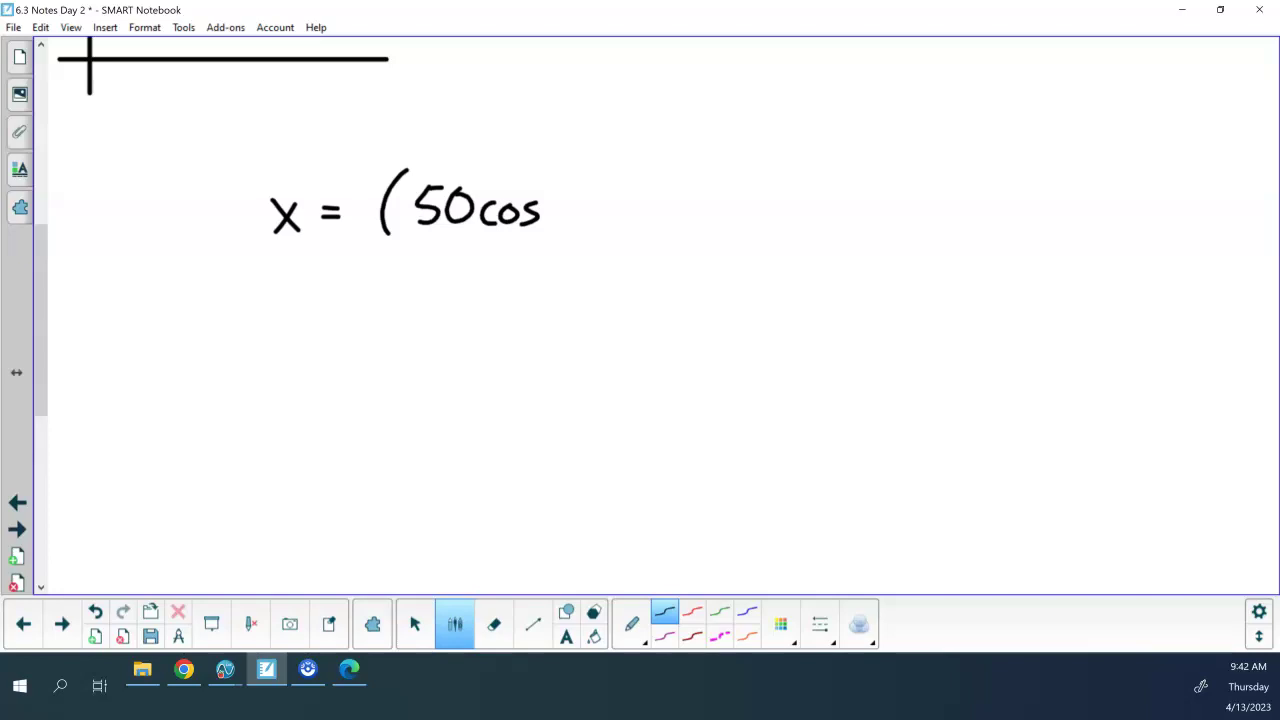
pyautogui.moveTo(583, 180)
pyautogui.mouseDown()
pyautogui.moveTo(566, 210)
pyautogui.moveTo(600, 198)
pyautogui.moveTo(598, 214)
pyautogui.mouseUp()
pyautogui.moveTo(604, 181)
pyautogui.mouseDown()
pyautogui.moveTo(600, 218)
pyautogui.moveTo(635, 168)
pyautogui.moveTo(652, 225)
pyautogui.mouseUp()
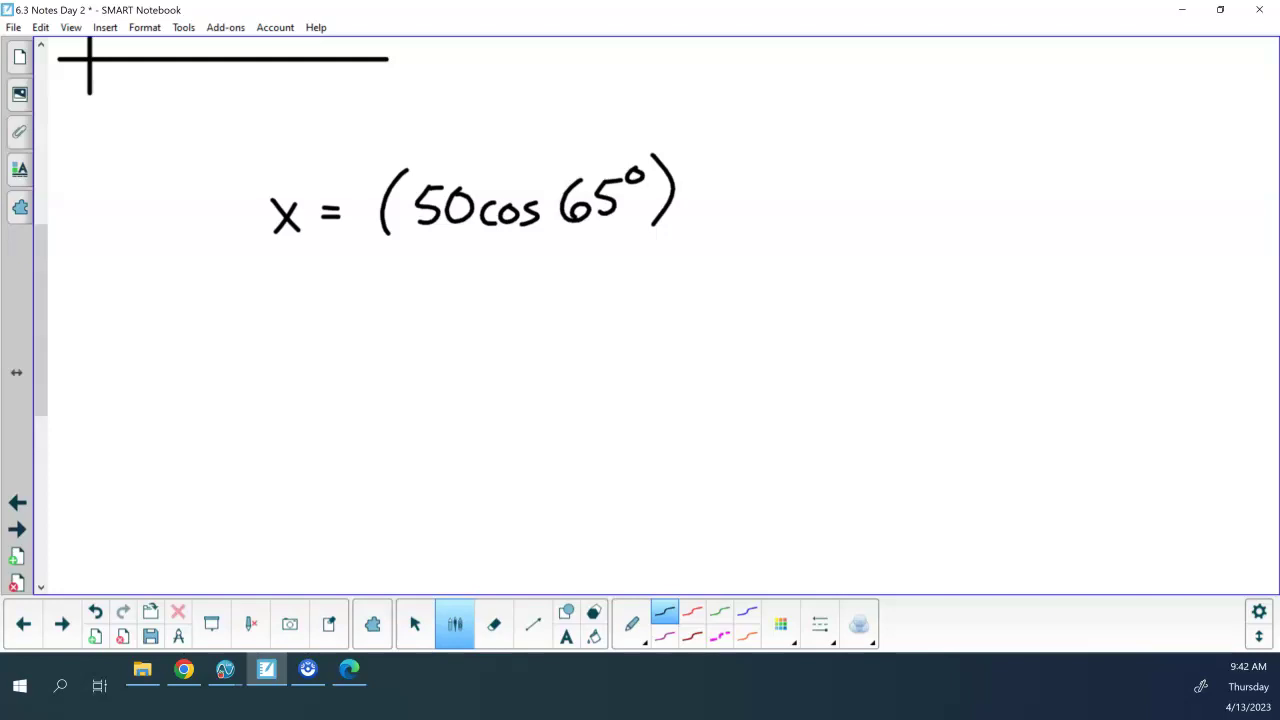
pyautogui.moveTo(721, 173)
pyautogui.mouseDown()
pyautogui.moveTo(716, 204)
pyautogui.moveTo(733, 208)
pyautogui.mouseUp()
pyautogui.moveTo(705, 190); pyautogui.dragTo(734, 187)
# Handwrite y = -16t² + (50sin65°)t + 30 in black ink below the x equation.
pyautogui.moveTo(272, 308); pyautogui.dragTo(276, 355)
pyautogui.moveTo(320, 315)
pyautogui.mouseDown()
pyautogui.moveTo(424, 296)
pyautogui.moveTo(424, 345)
pyautogui.mouseUp()
pyautogui.moveTo(456, 294)
pyautogui.mouseDown()
pyautogui.moveTo(457, 344)
pyautogui.moveTo(445, 326)
pyautogui.moveTo(492, 319)
pyautogui.mouseUp()
pyautogui.moveTo(505, 291)
pyautogui.mouseDown()
pyautogui.moveTo(516, 306)
pyautogui.moveTo(501, 306)
pyautogui.moveTo(551, 338)
pyautogui.mouseUp()
pyautogui.moveTo(541, 326); pyautogui.dragTo(563, 326)
pyautogui.moveTo(617, 283)
pyautogui.mouseDown()
pyautogui.moveTo(600, 350)
pyautogui.moveTo(630, 305)
pyautogui.moveTo(628, 338)
pyautogui.mouseUp()
pyautogui.moveTo(640, 294)
pyautogui.mouseDown()
pyautogui.moveTo(629, 337)
pyautogui.moveTo(656, 309)
pyautogui.moveTo(717, 316)
pyautogui.moveTo(742, 338)
pyautogui.mouseUp()
pyautogui.click(740, 332)
pyautogui.moveTo(748, 338); pyautogui.dragTo(760, 338)
pyautogui.moveTo(796, 292)
pyautogui.mouseDown()
pyautogui.moveTo(778, 320)
pyautogui.moveTo(810, 316)
pyautogui.moveTo(814, 334)
pyautogui.mouseUp()
pyautogui.click(843, 279)
pyautogui.moveTo(818, 294)
pyautogui.mouseDown()
pyautogui.moveTo(816, 332)
pyautogui.moveTo(843, 311)
pyautogui.moveTo(858, 350)
pyautogui.mouseUp()
pyautogui.moveTo(908, 292)
pyautogui.mouseDown()
pyautogui.moveTo(916, 336)
pyautogui.moveTo(920, 312)
pyautogui.mouseUp()
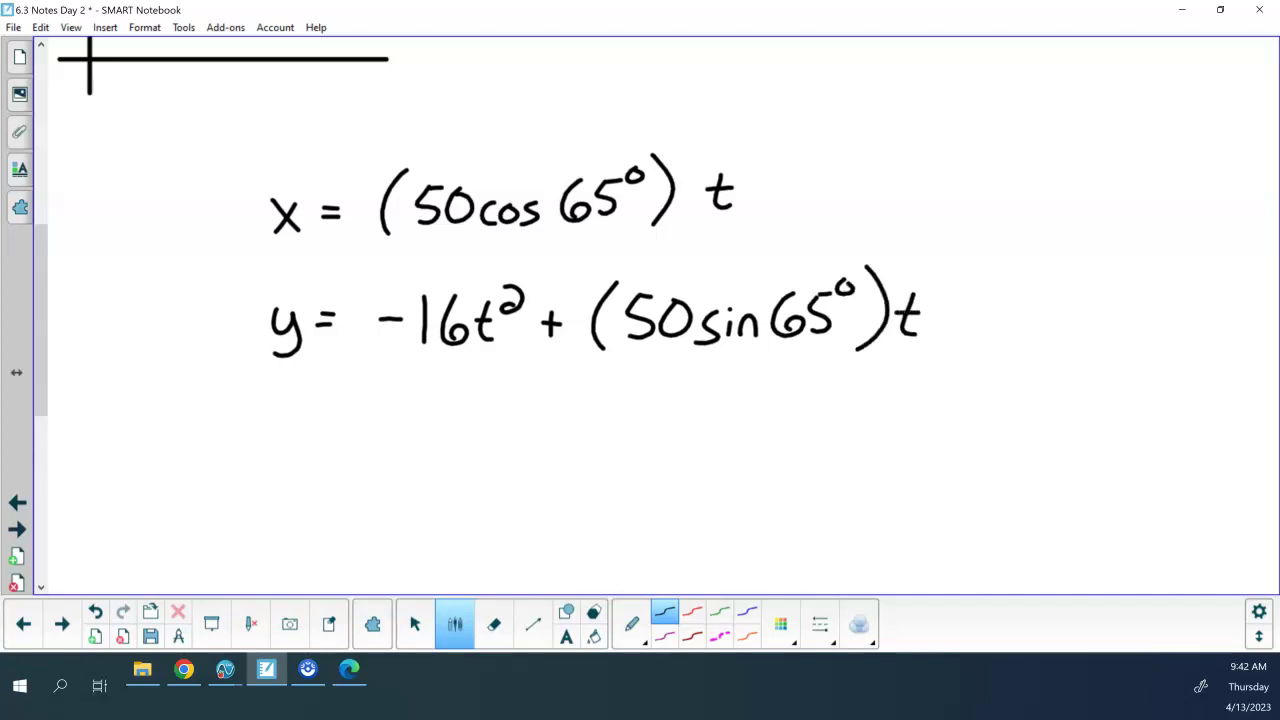
pyautogui.moveTo(998, 292); pyautogui.dragTo(998, 328)
pyautogui.moveTo(986, 310)
pyautogui.mouseDown()
pyautogui.moveTo(1066, 305)
pyautogui.moveTo(1040, 336)
pyautogui.mouseUp()
pyautogui.moveTo(1094, 290); pyautogui.dragTo(1096, 292)
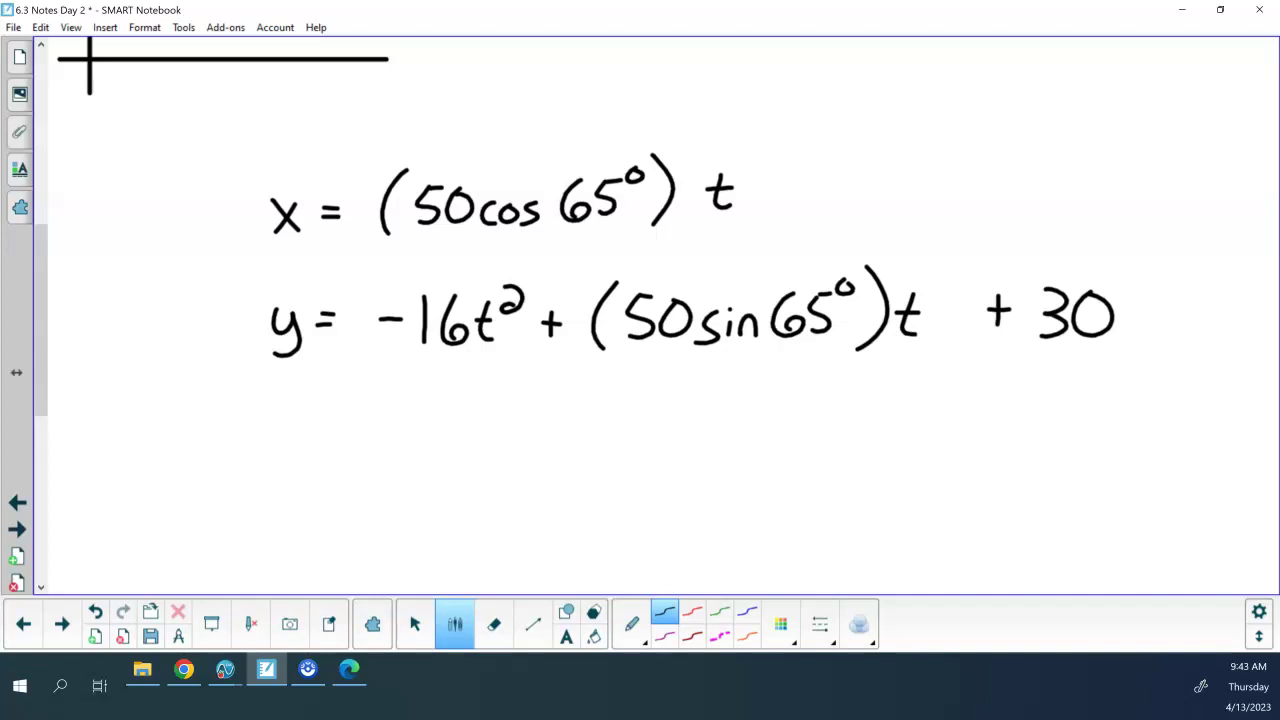
# Switch to the TI-Nspire document and add a new Graphs page after page 1.3.
pyautogui.click(225, 669)
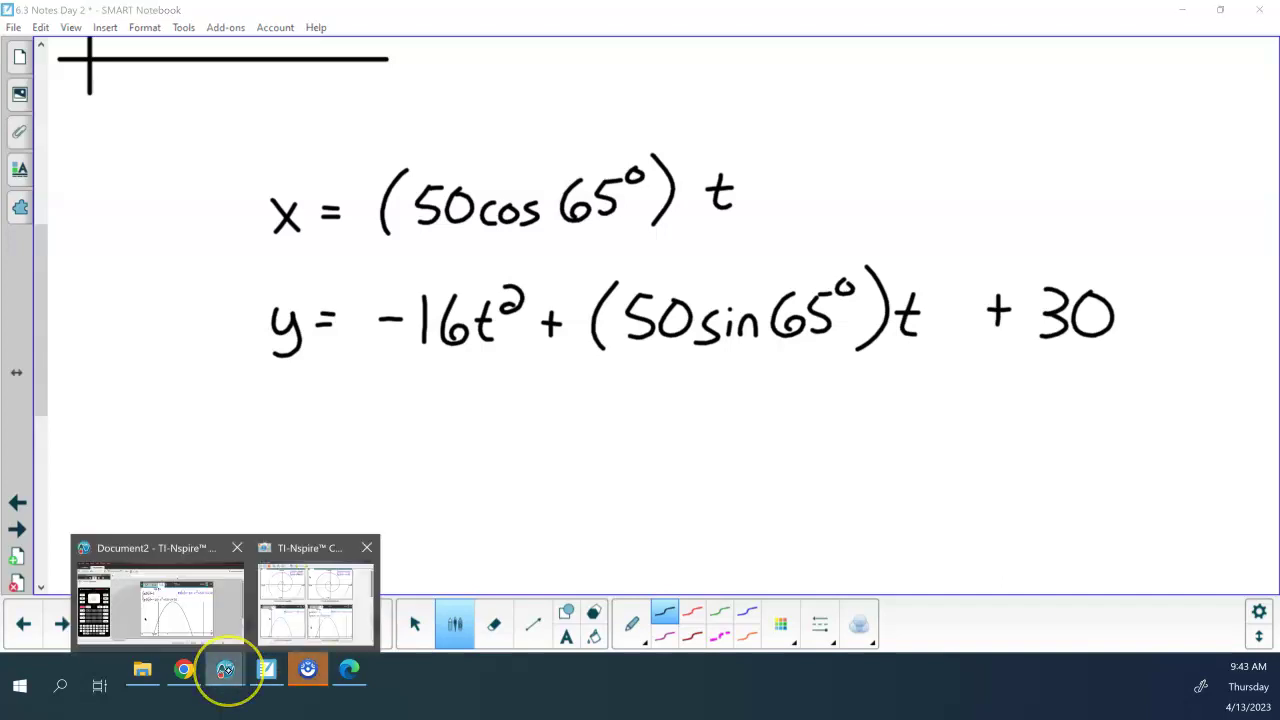
pyautogui.click(175, 607)
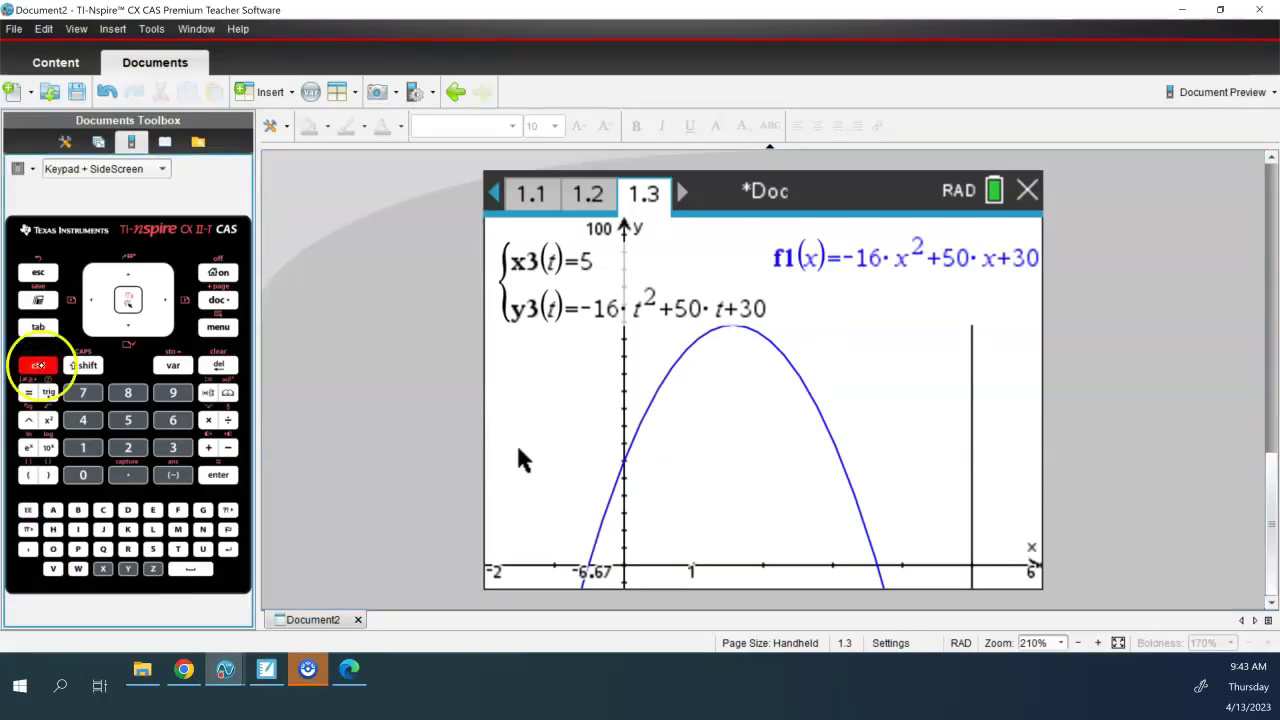
pyautogui.hotkey('ctrl', 'i')
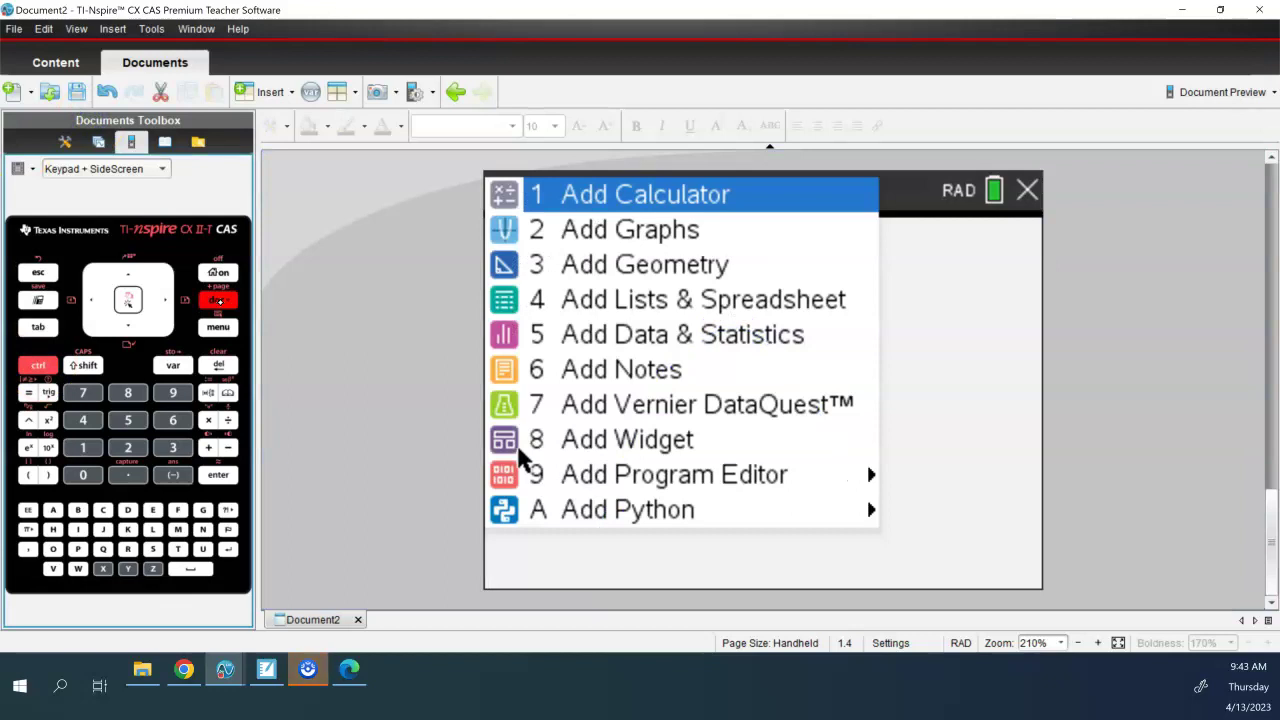
pyautogui.click(591, 238)
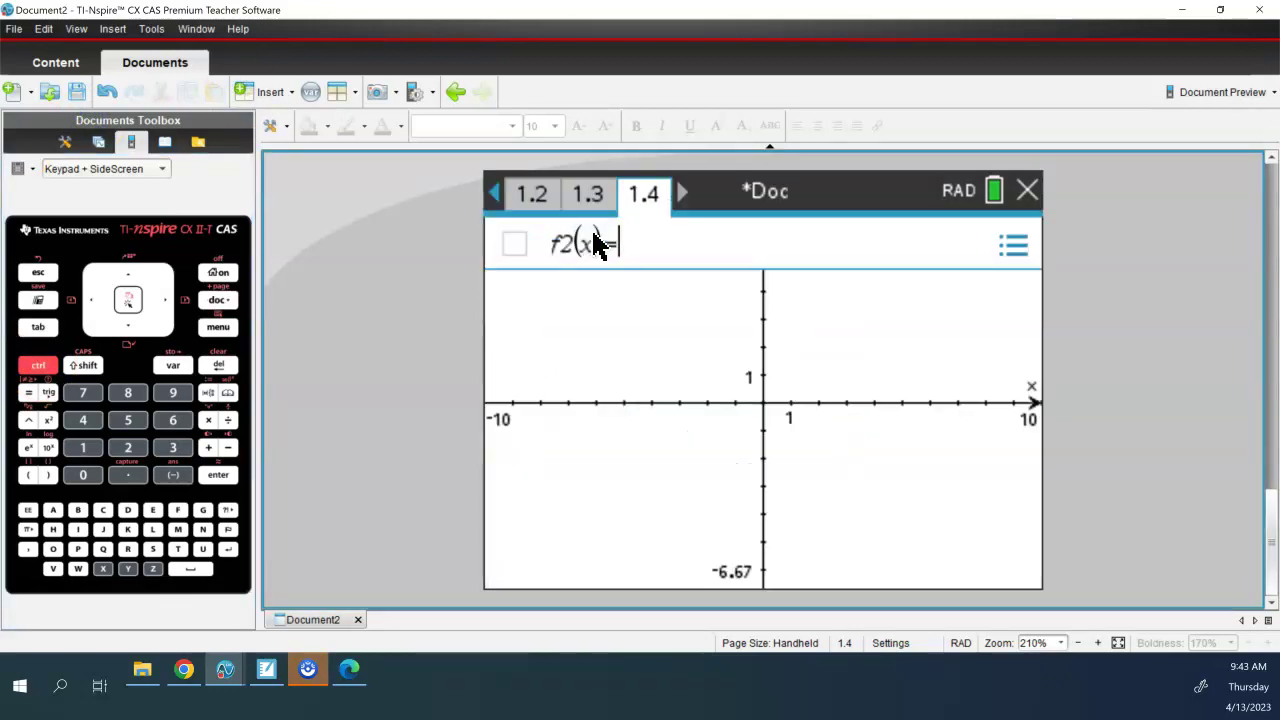
# Change the new page's graph entry type to Parametric.
pyautogui.hotkey('ctrl', 'm')
pyautogui.press('3')
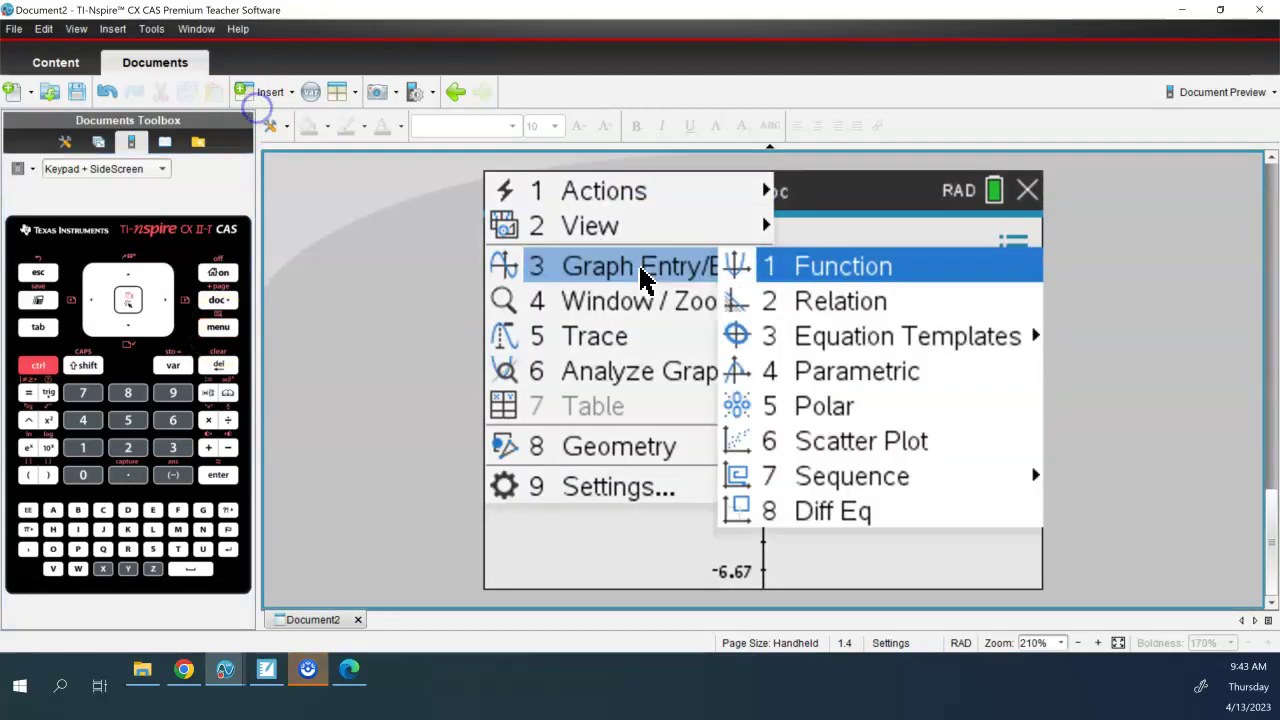
pyautogui.press('4')
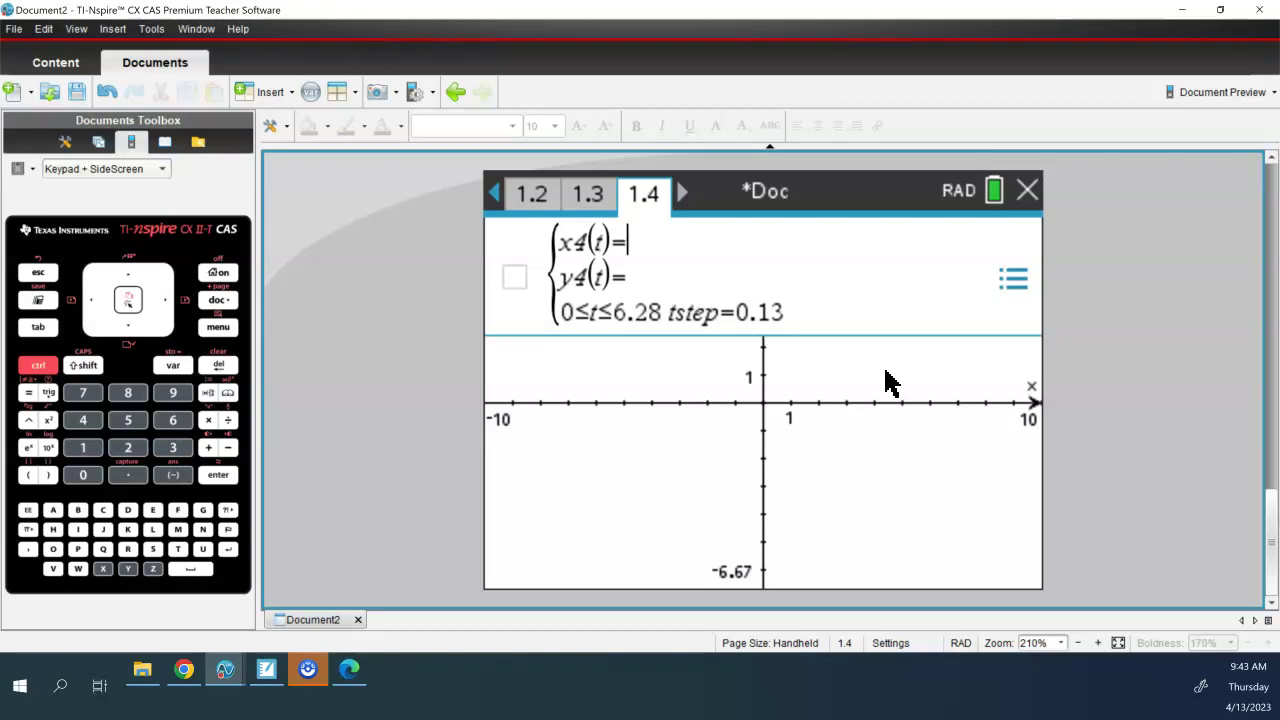
# Enter (50cos(65°))·t as the expression for x4(t), including the degree symbol.
pyautogui.click(30, 475)
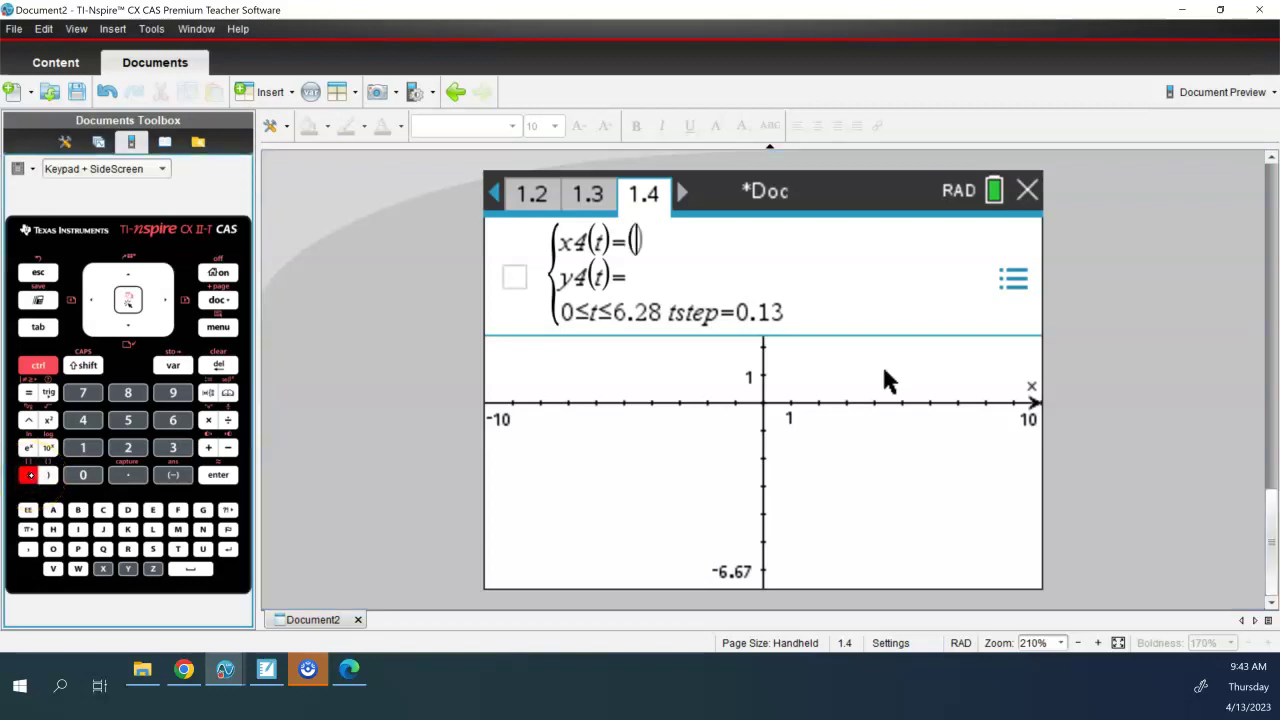
pyautogui.write('50')
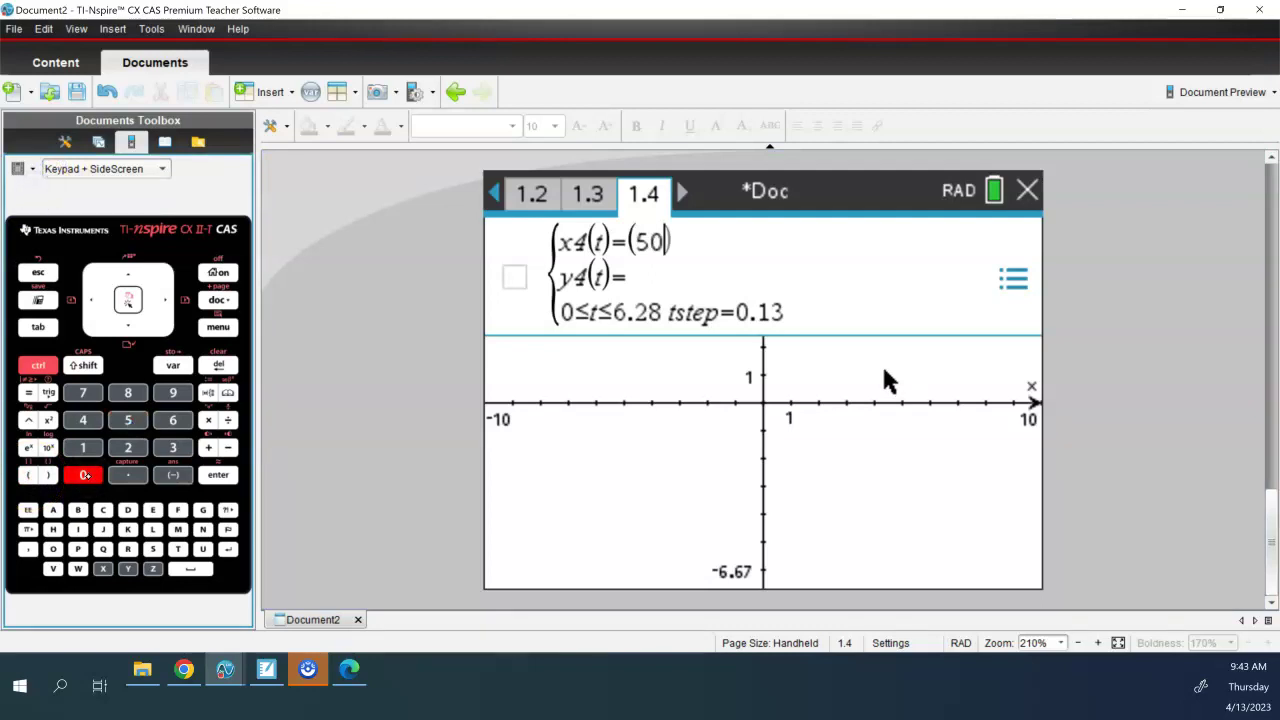
pyautogui.hotkey('ctrl', 't')
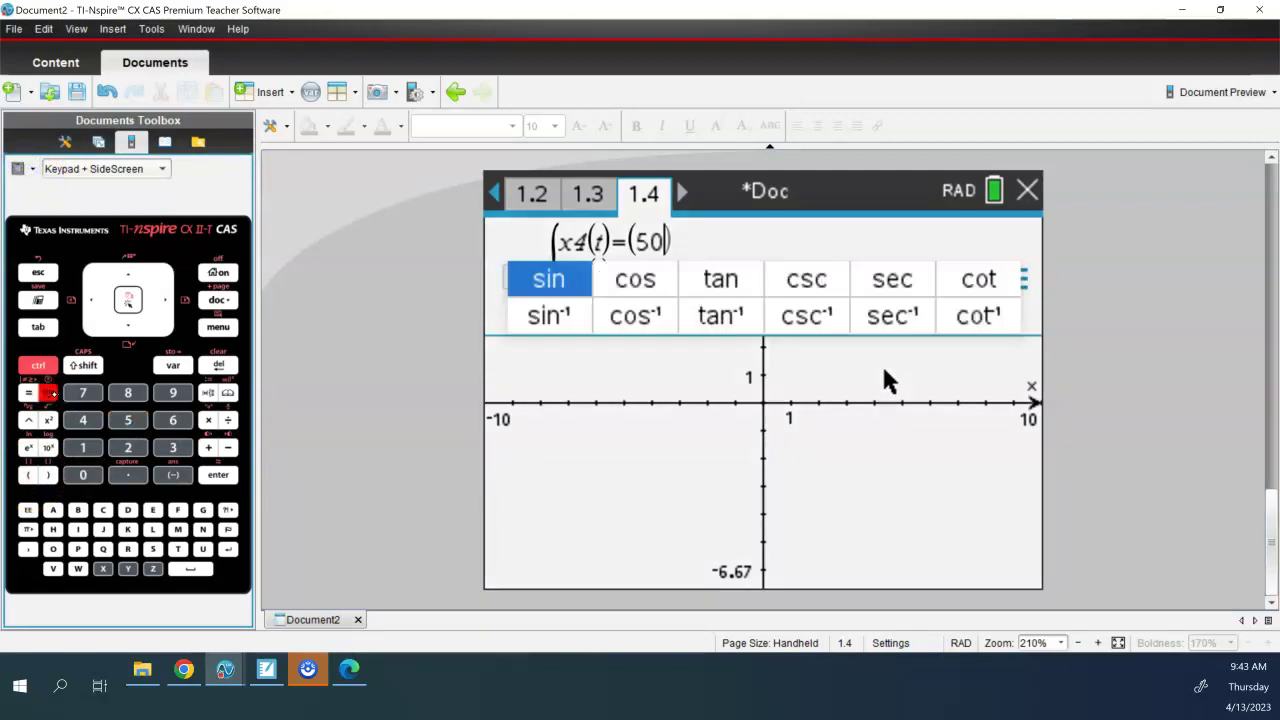
pyautogui.click(637, 284)
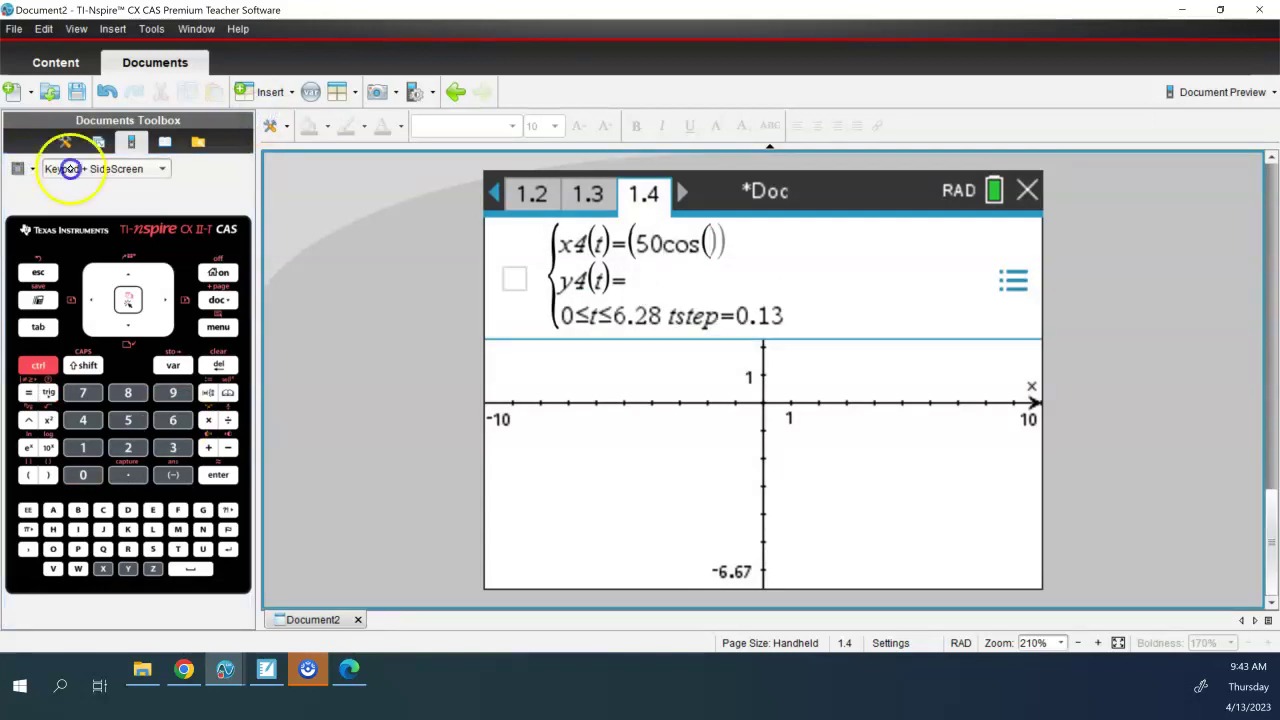
pyautogui.write('65')
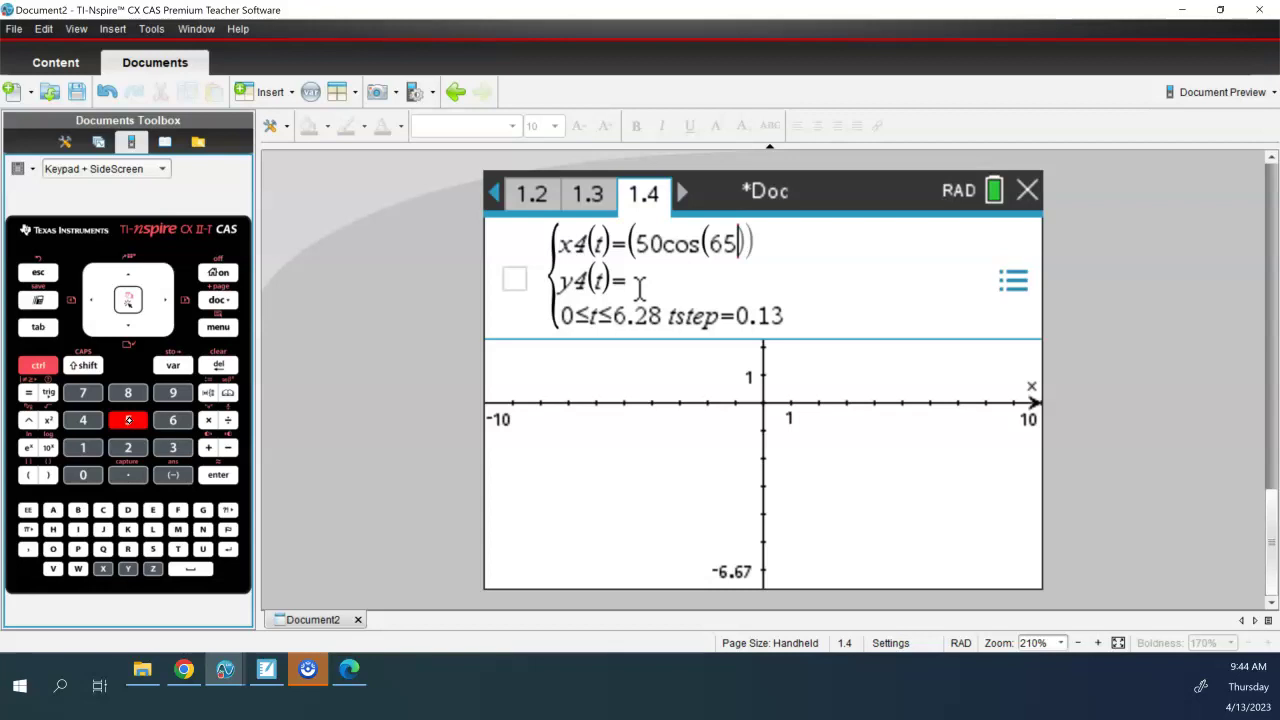
pyautogui.hotkey('ctrl', 'k')
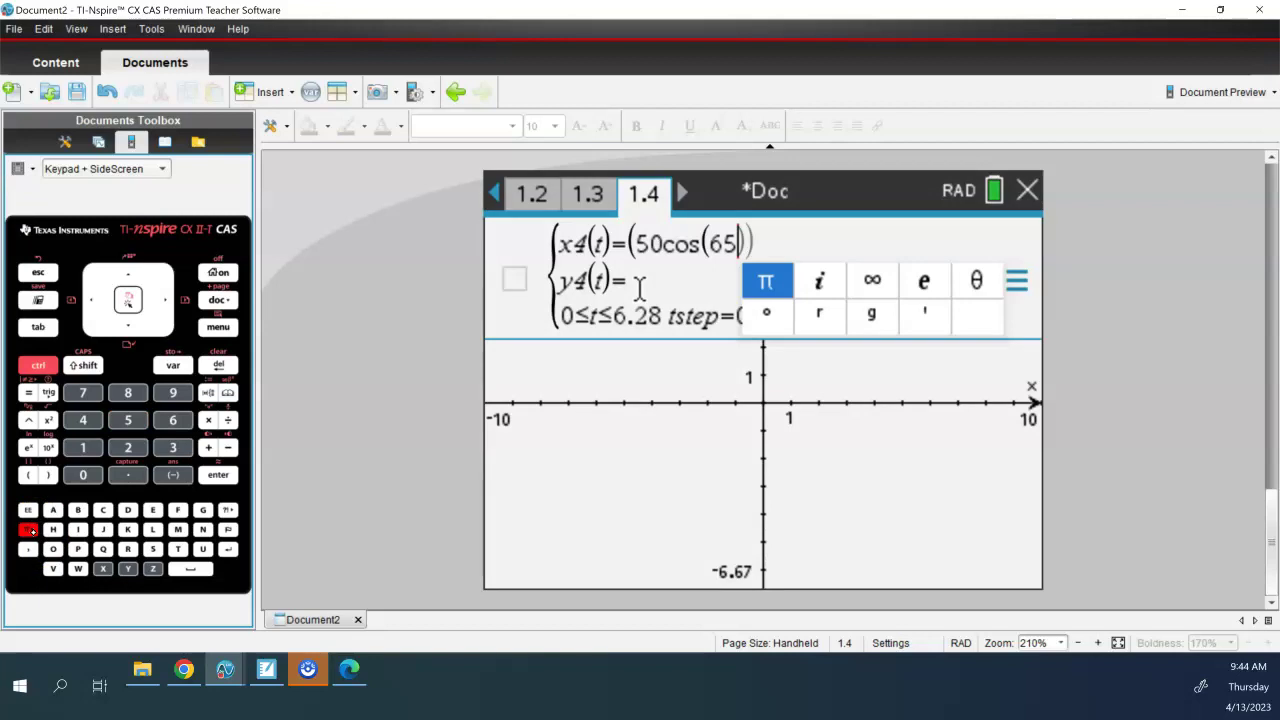
pyautogui.click(766, 314)
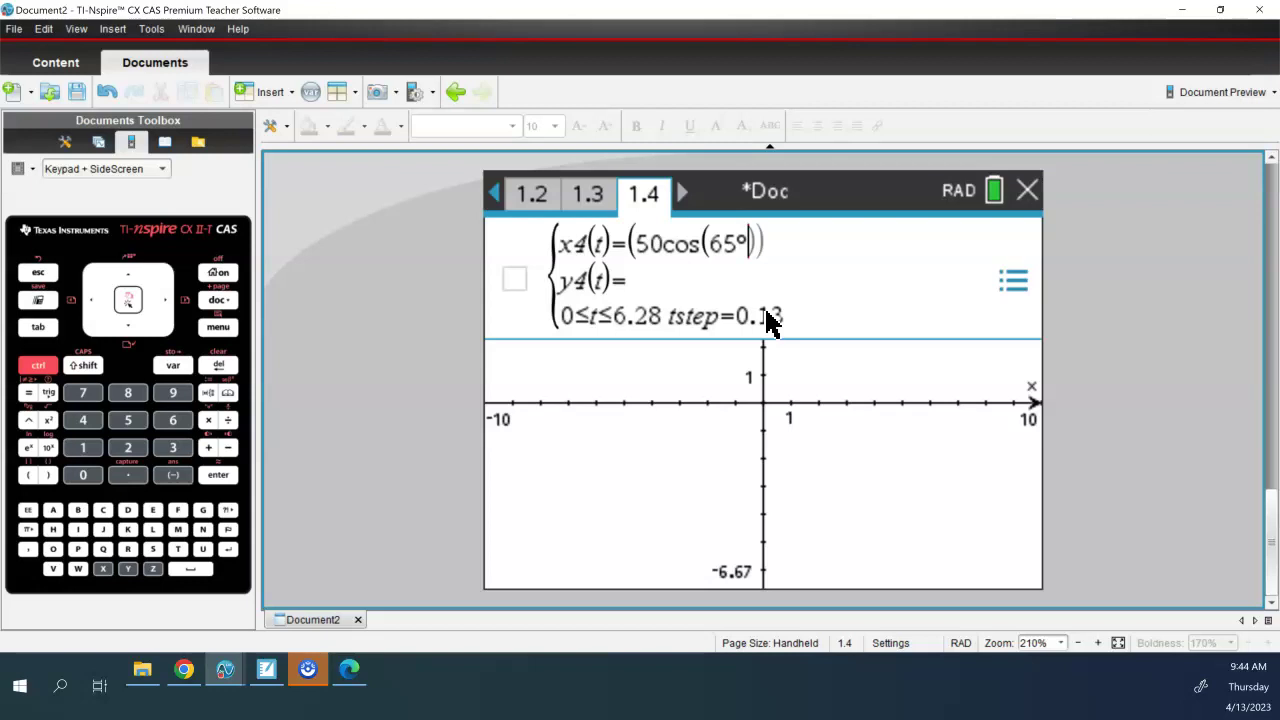
pyautogui.write(')')
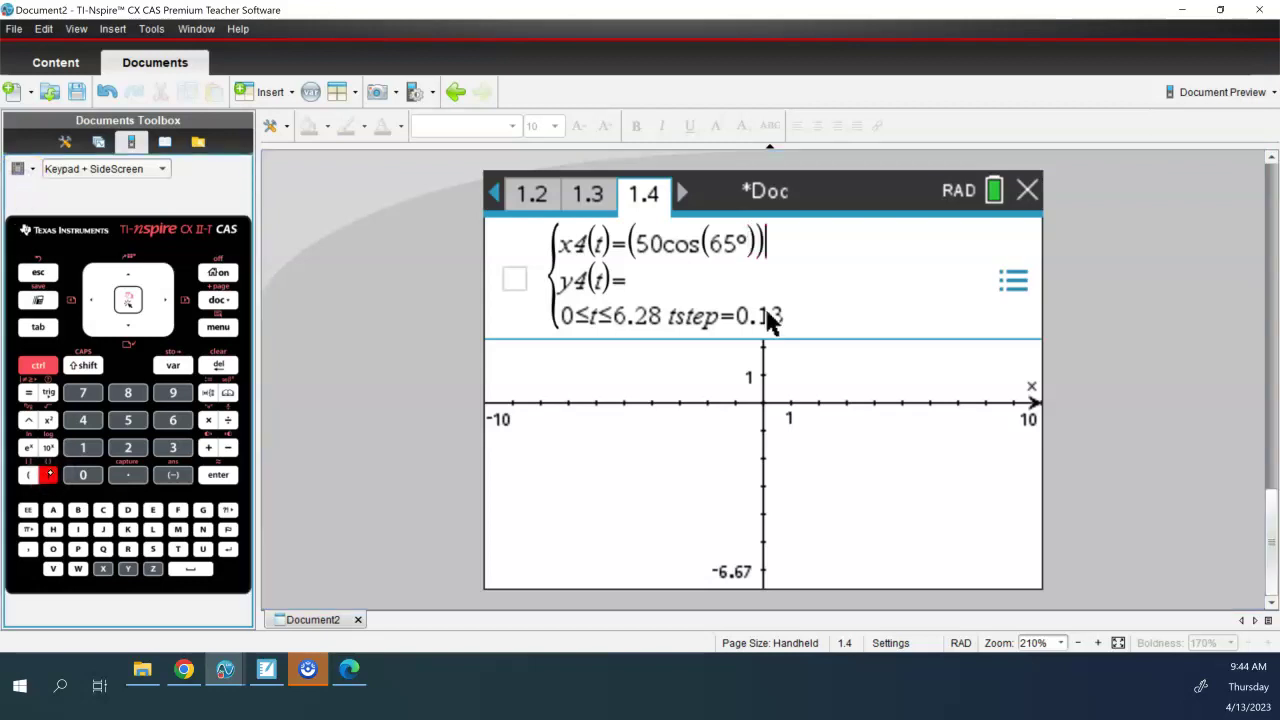
pyautogui.write('*t')
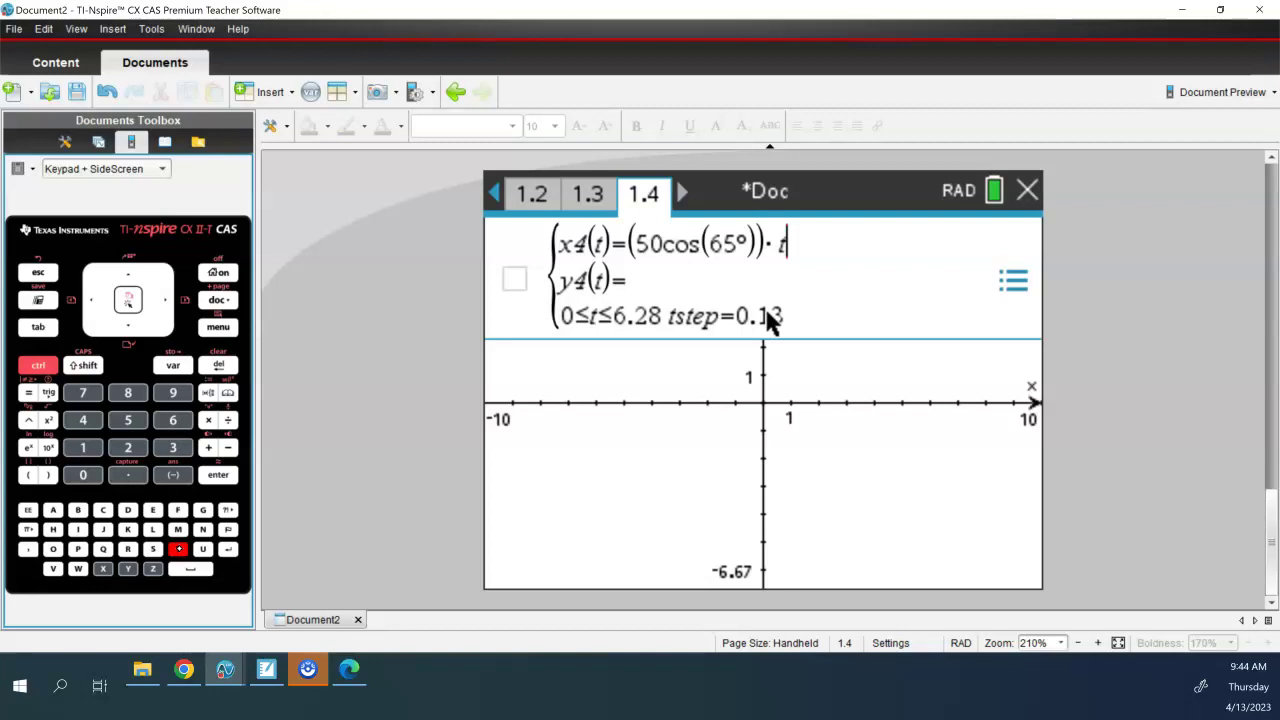
# Enter -16t²+(50sin(65°))t+30 as the expression for y4(t), including the degree symbol.
pyautogui.click(634, 282)
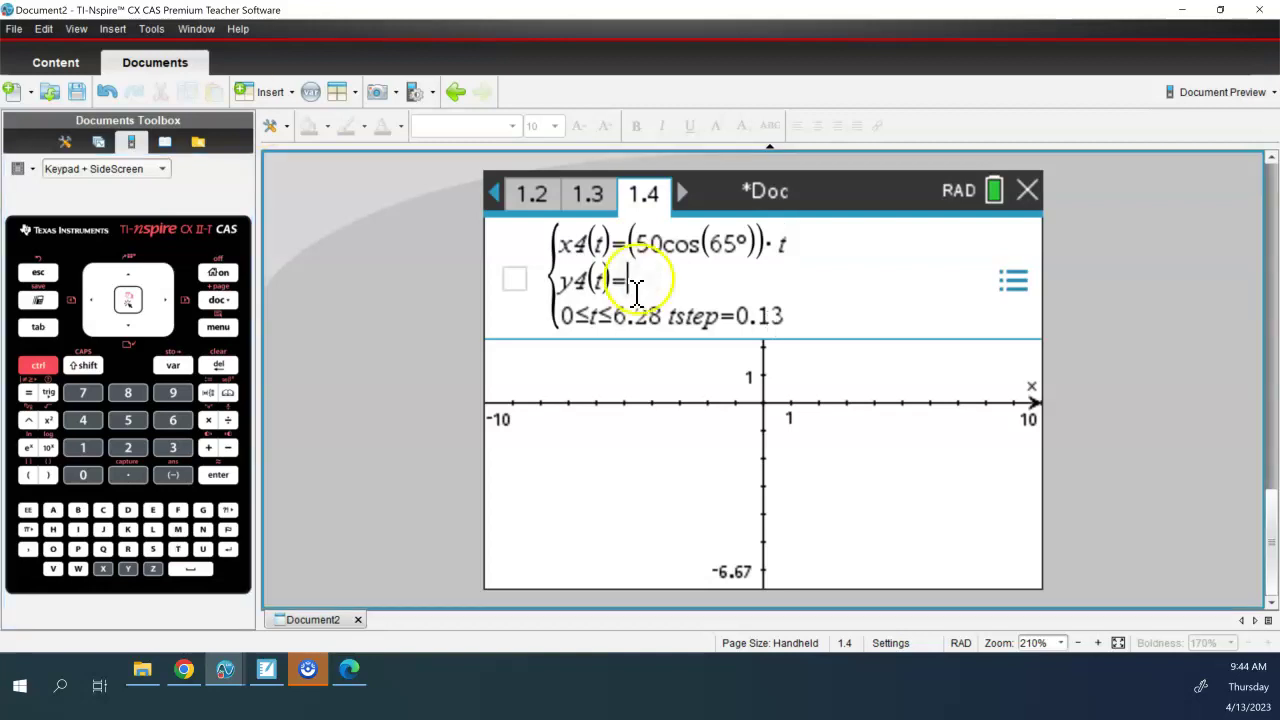
pyautogui.click(173, 474)
pyautogui.click(83, 447)
pyautogui.click(173, 420)
pyautogui.click(177, 548)
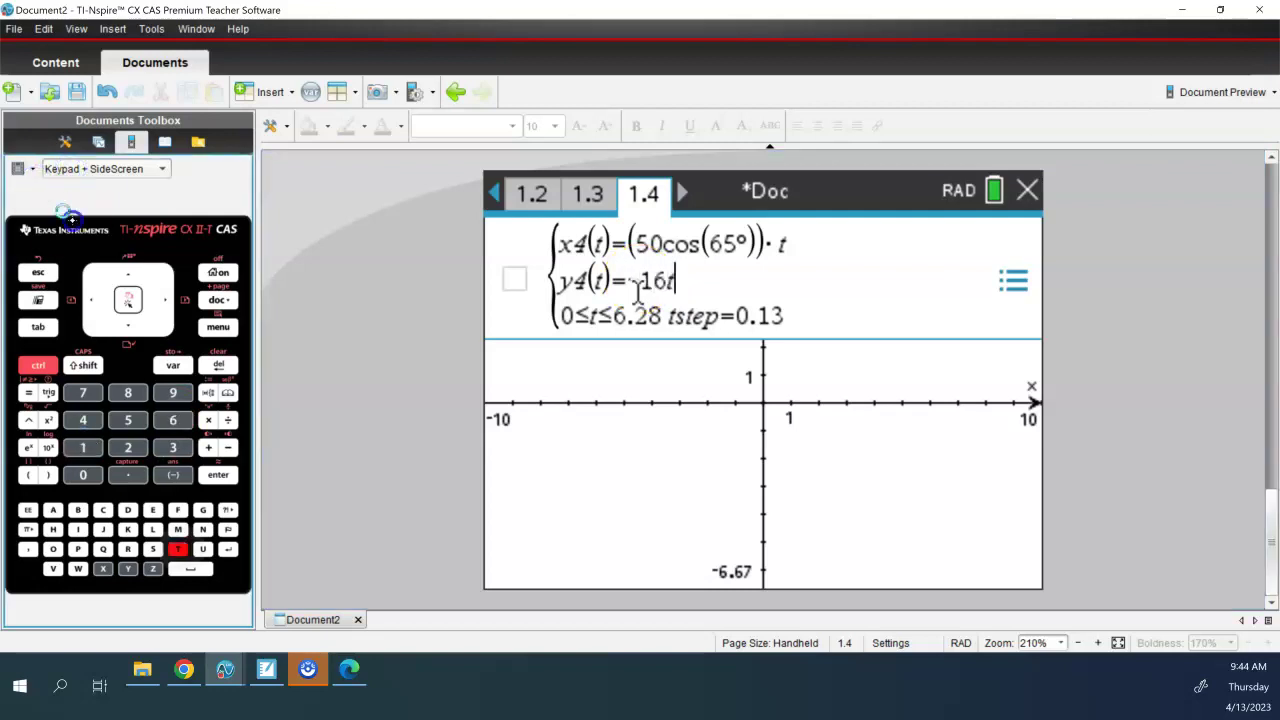
pyautogui.click(48, 420)
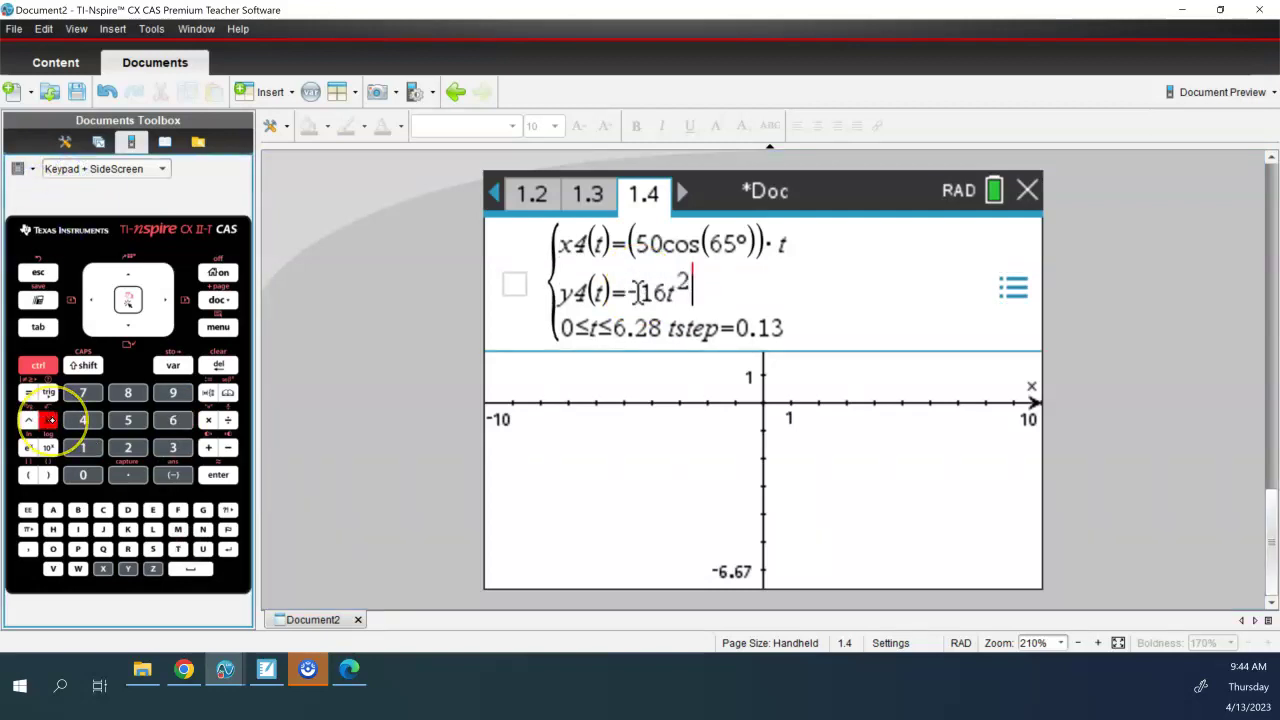
pyautogui.click(207, 447)
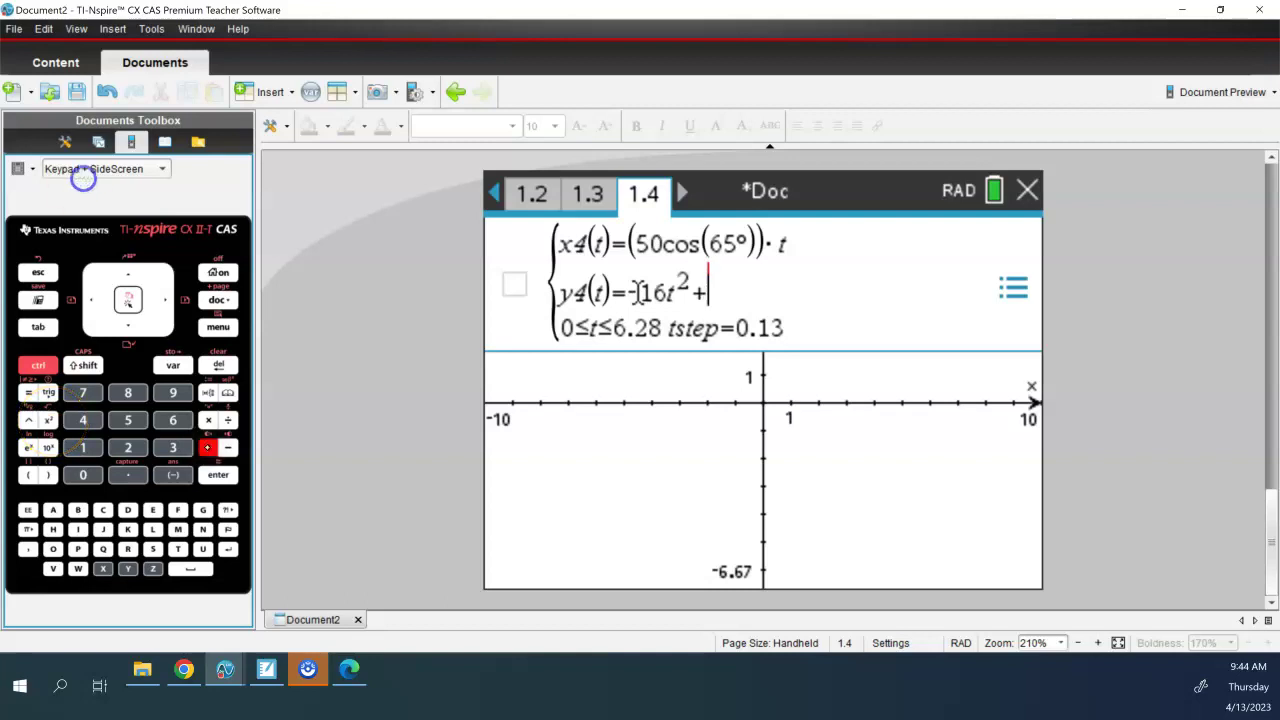
pyautogui.click(38, 474)
pyautogui.click(128, 420)
pyautogui.click(83, 474)
pyautogui.click(48, 392)
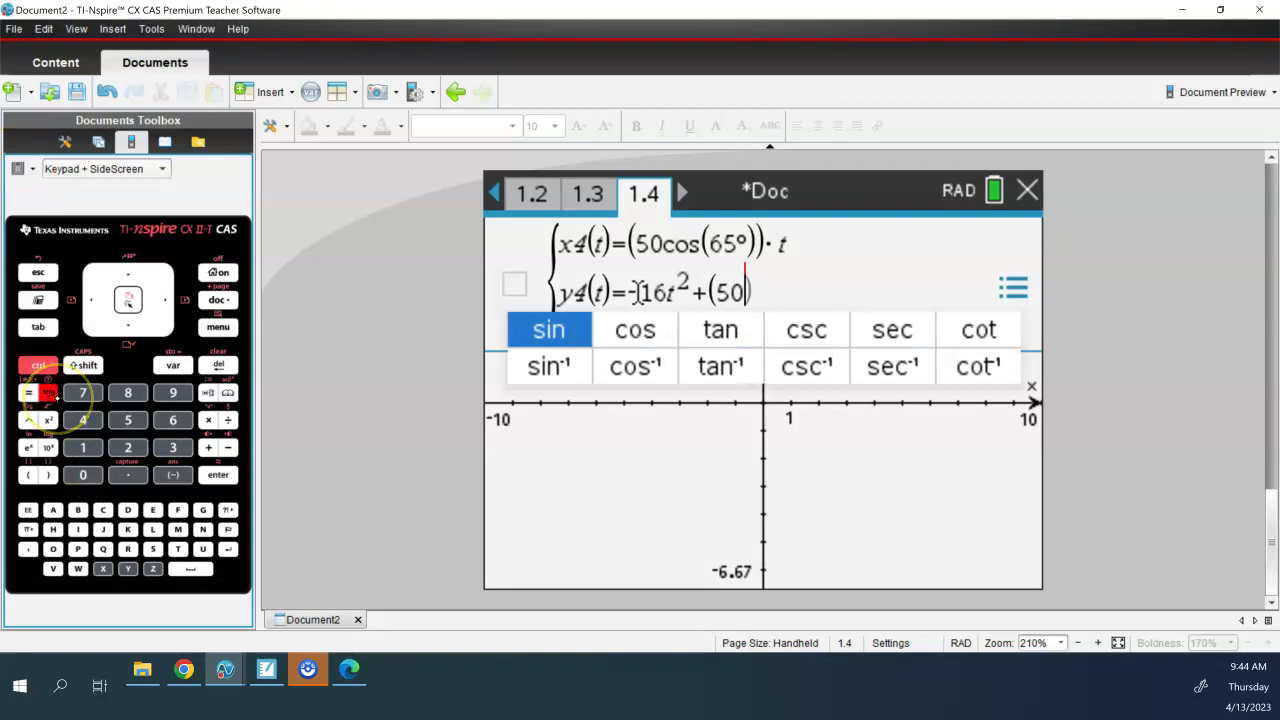
pyautogui.click(549, 329)
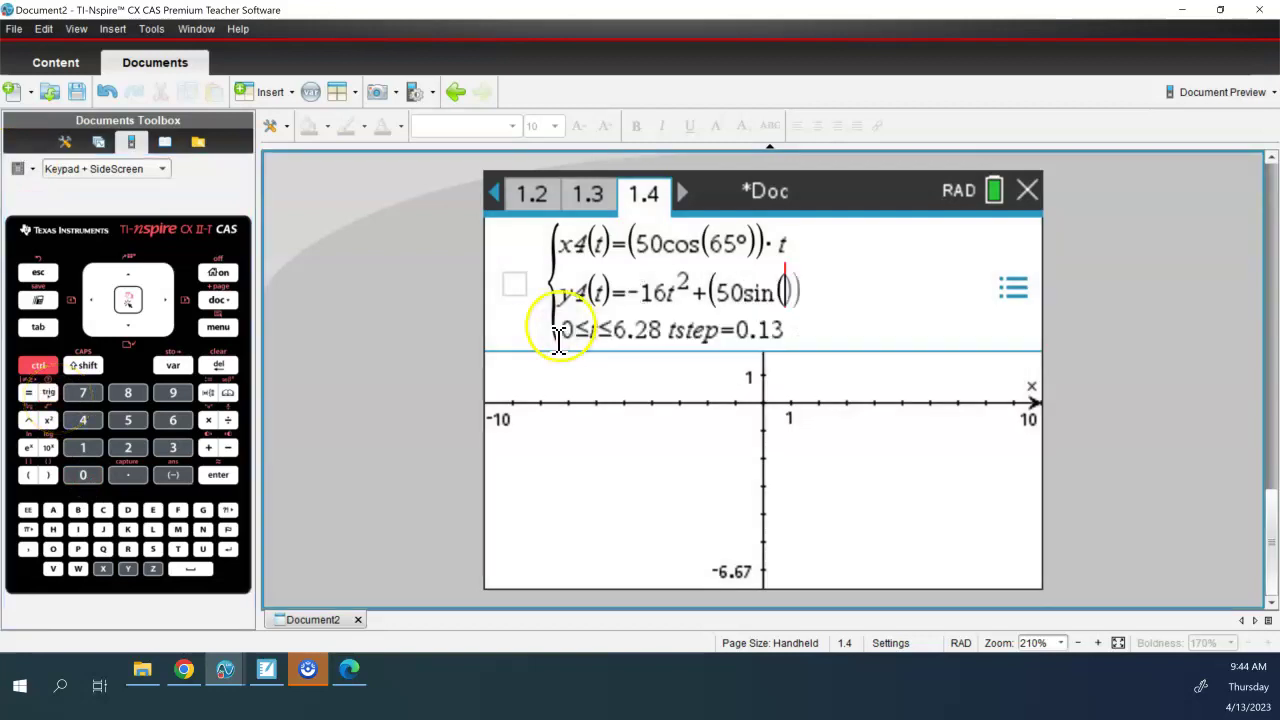
pyautogui.write('65')
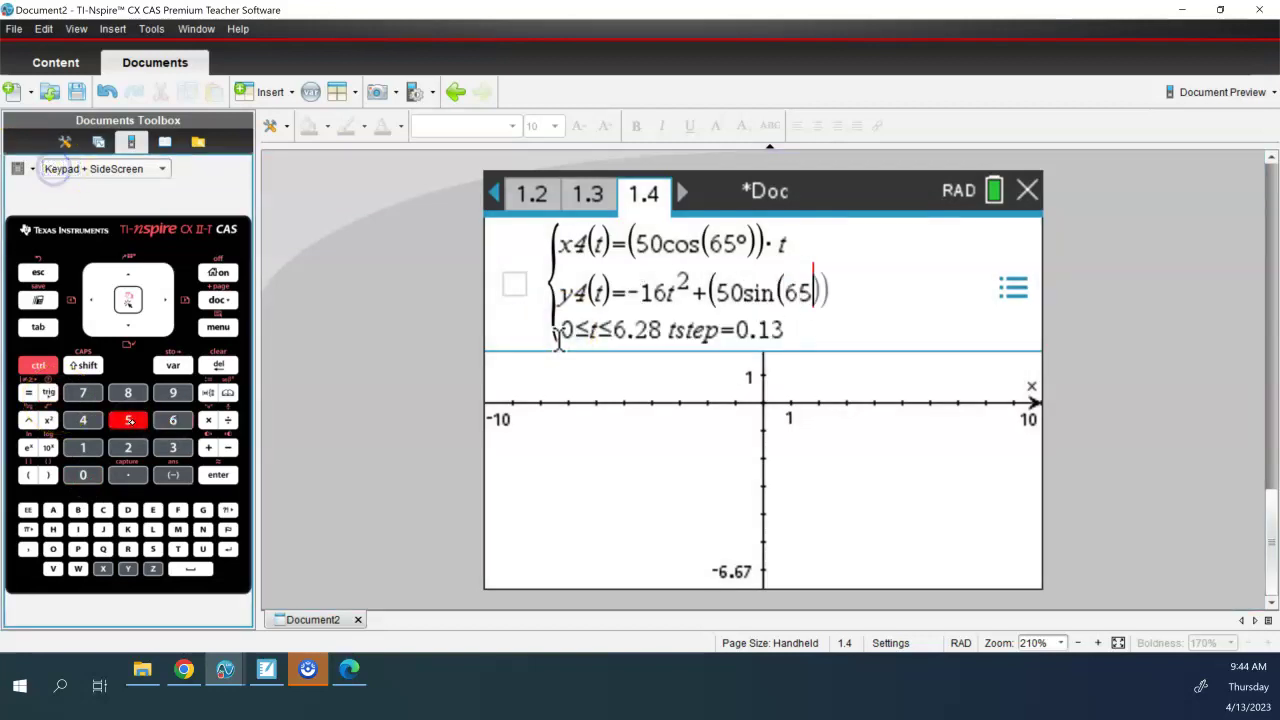
pyautogui.click(28, 529)
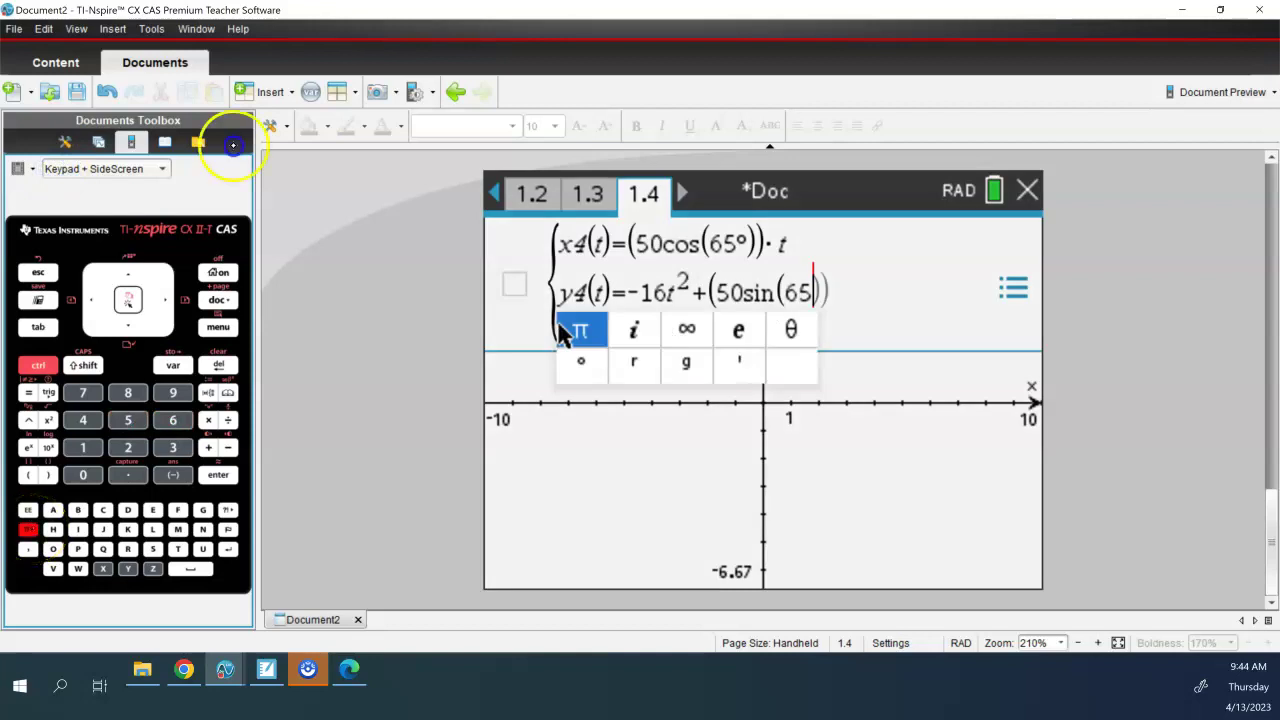
pyautogui.click(581, 362)
pyautogui.click(48, 474)
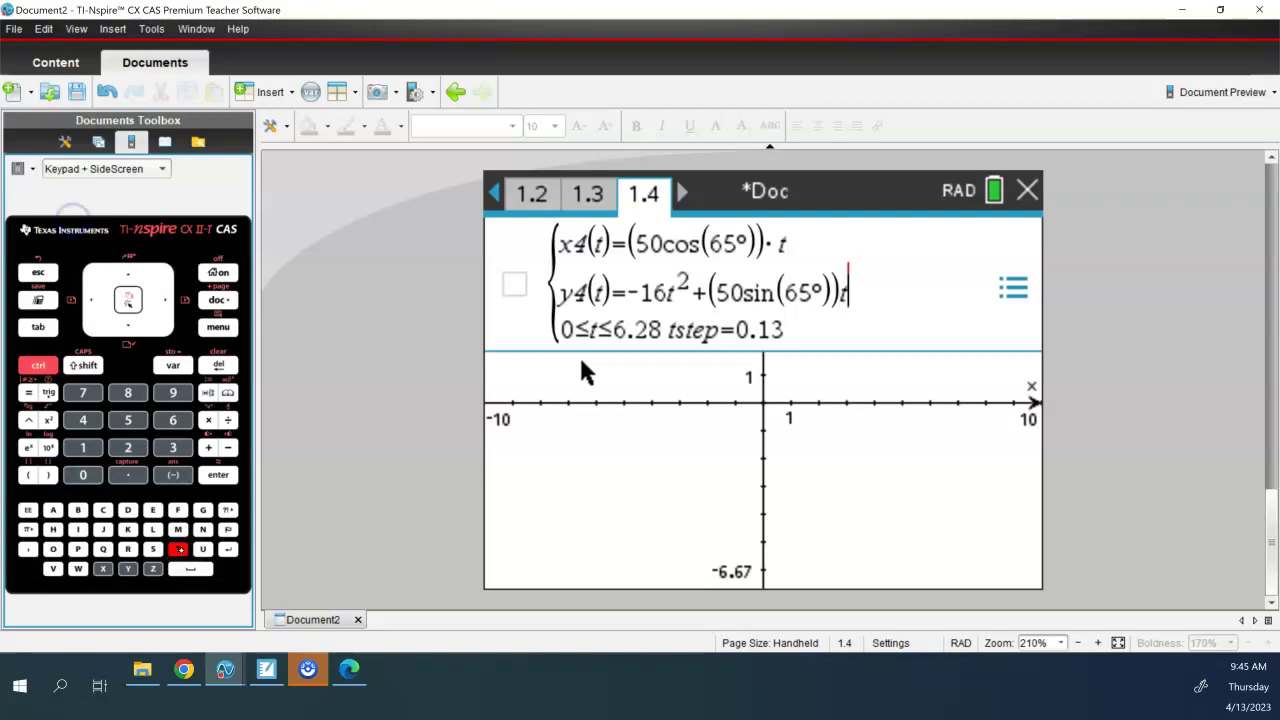
pyautogui.write('t+30')
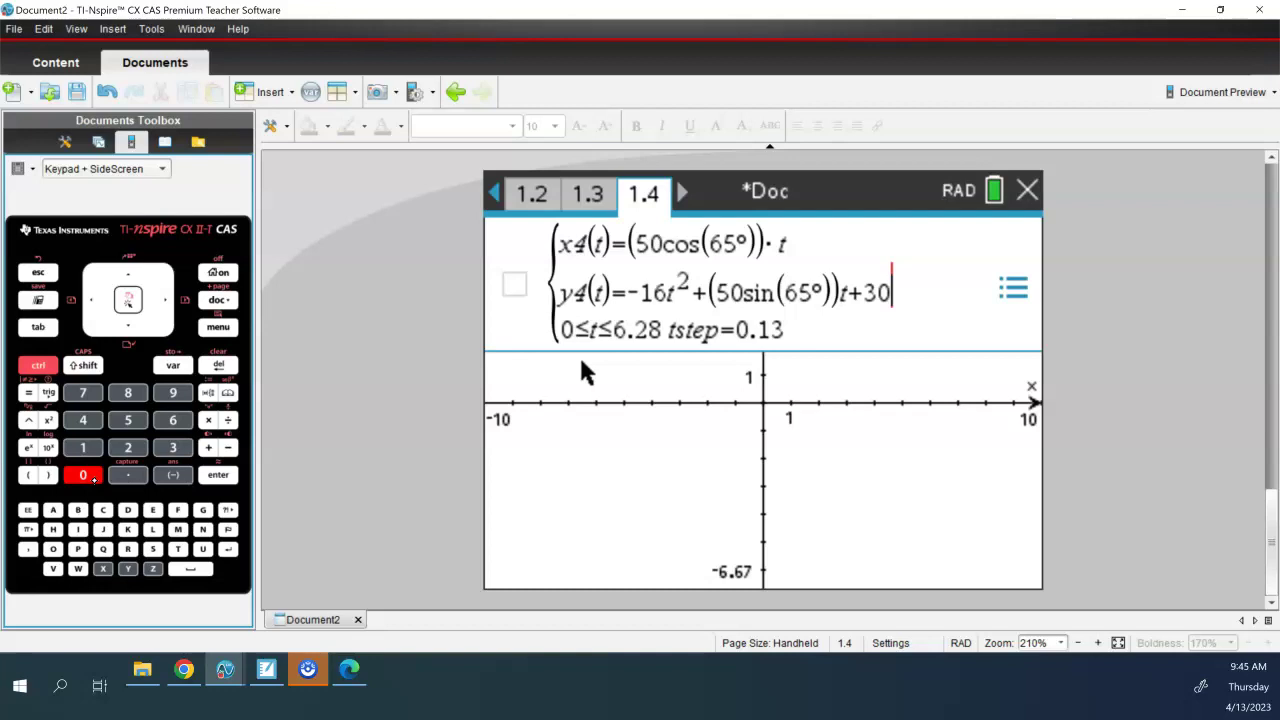
# Set the upper limit of t to 2 for the x4, y4 equations and graph them.
pyautogui.click(661, 338)
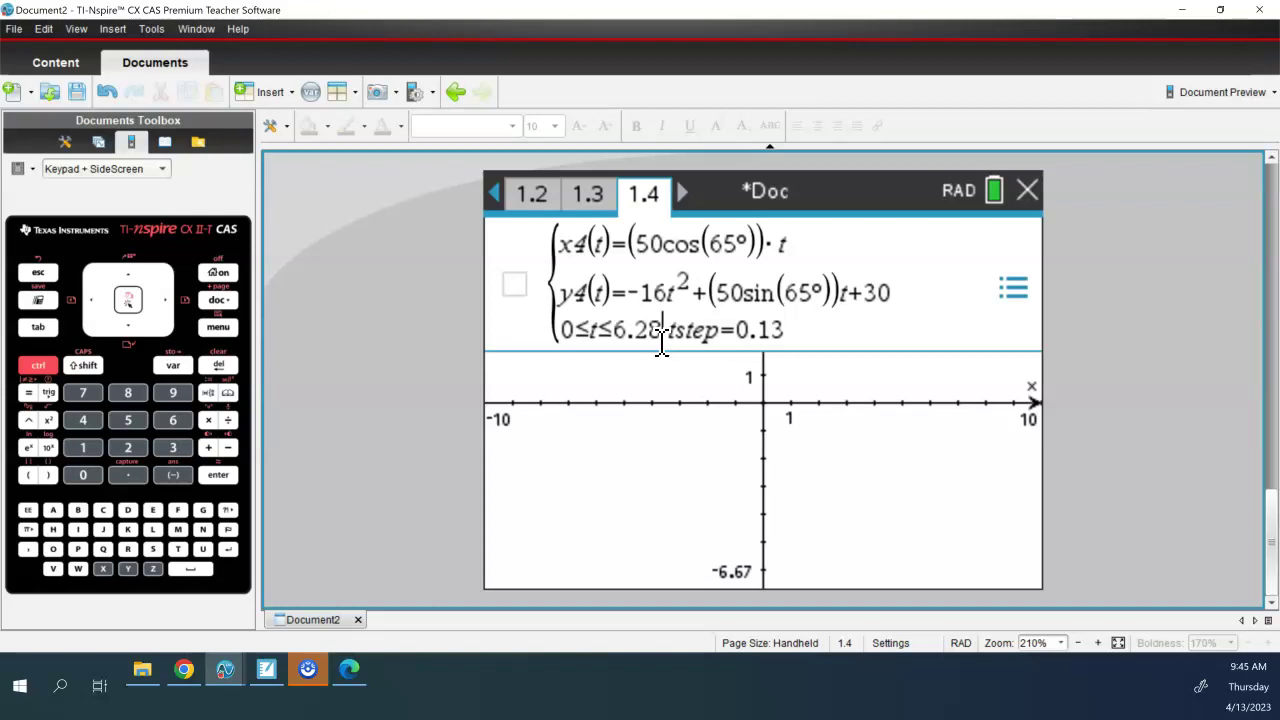
pyautogui.press('BackSpace')
pyautogui.press('BackSpace')
pyautogui.press('BackSpace')
pyautogui.press('BackSpace')
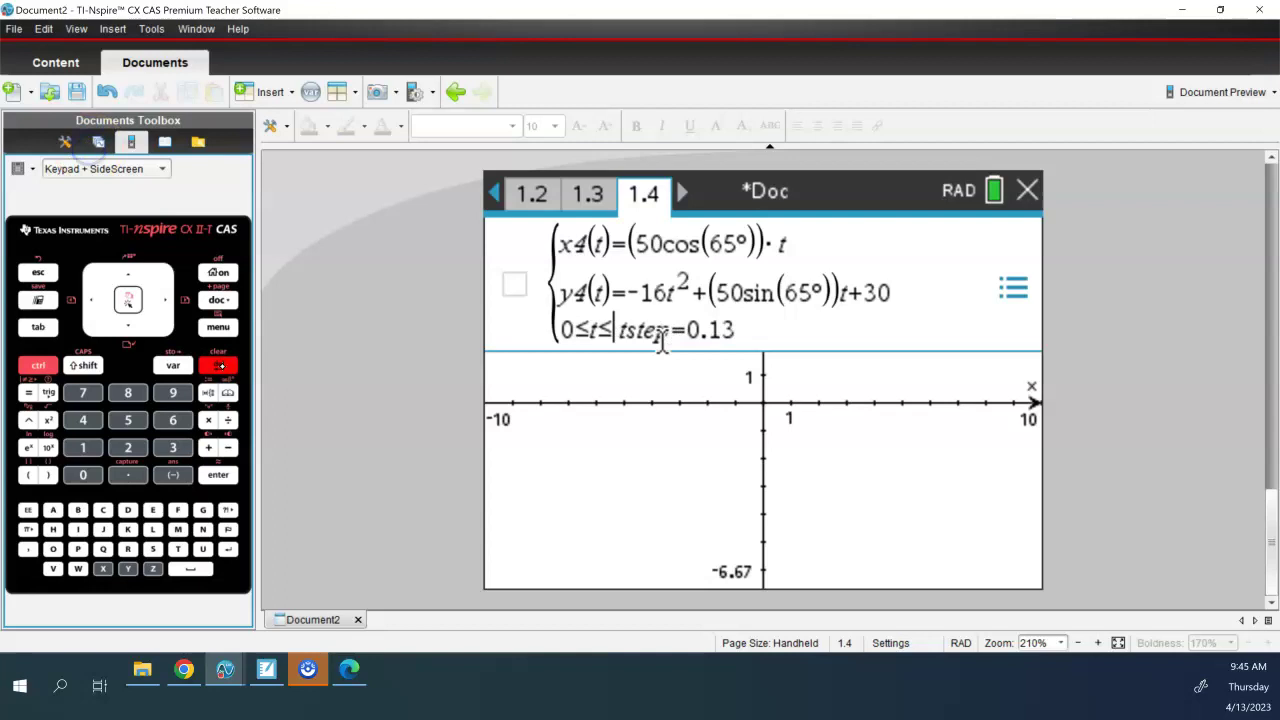
pyautogui.write('2')
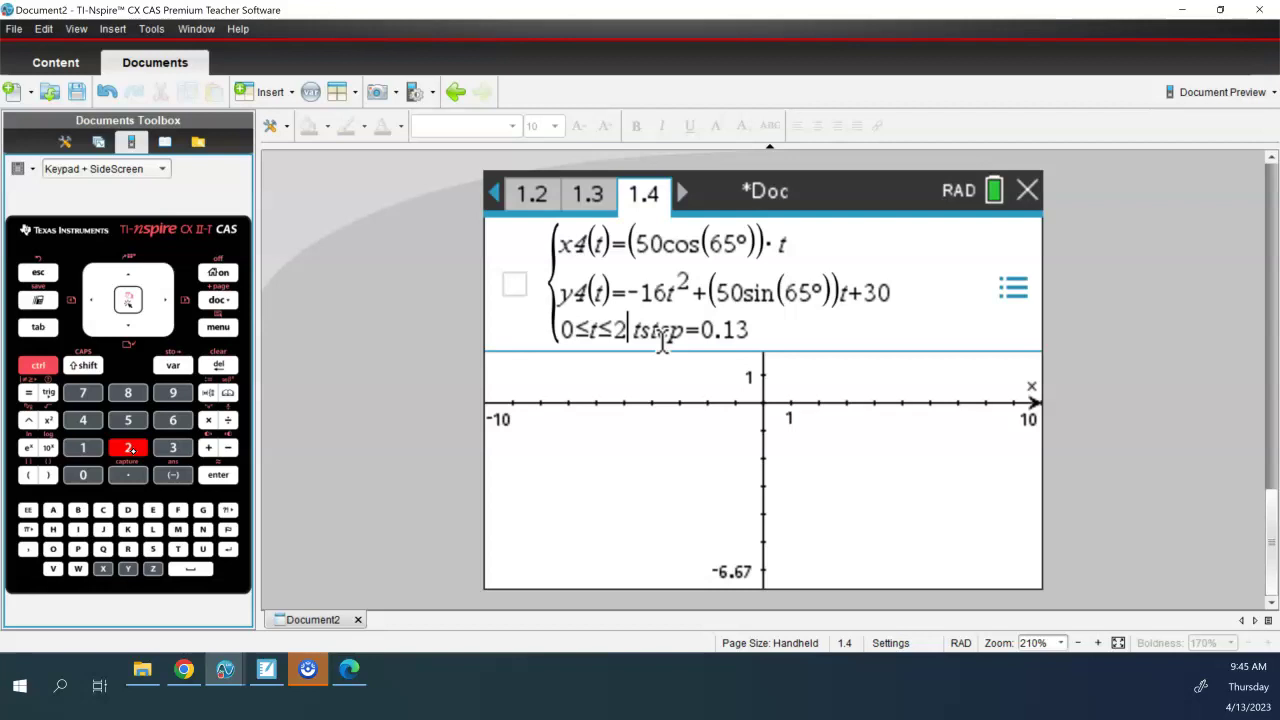
pyautogui.press('Return')
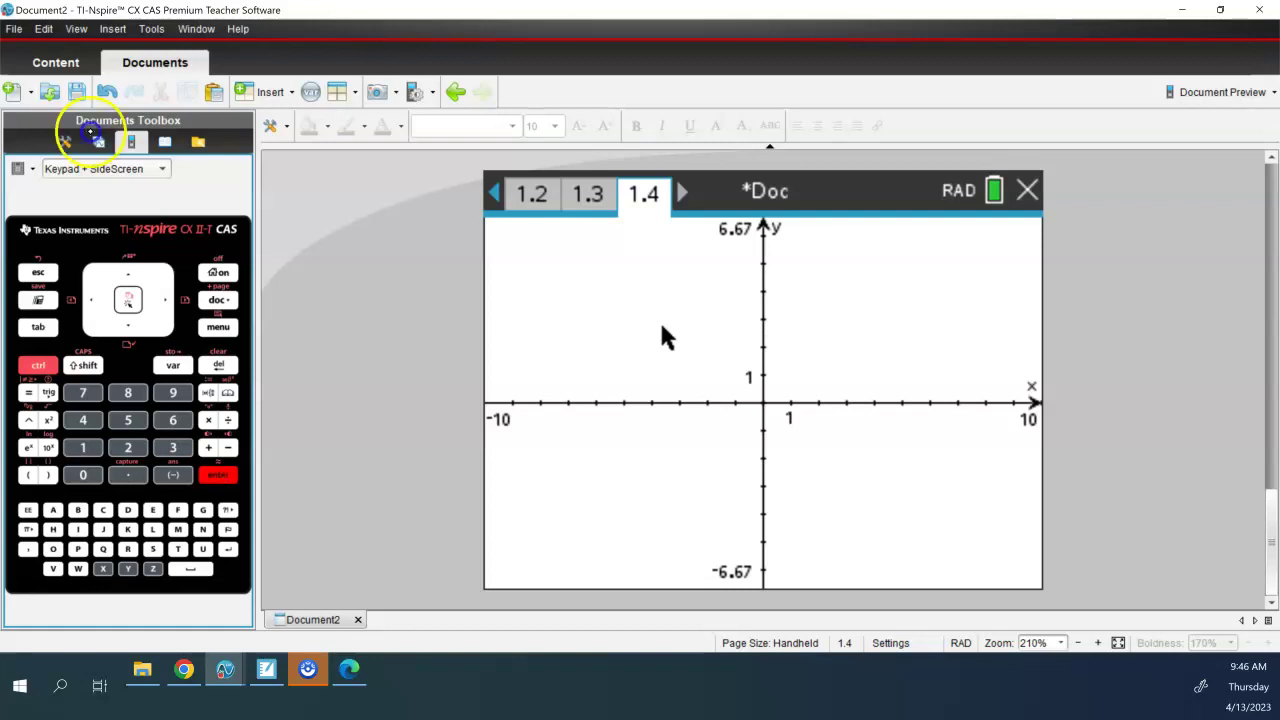
# Open the graph's Window Settings and set XMin to -5, XMax to 150 and XScale to 10.
pyautogui.hotkey('ctrl', 'm')
pyautogui.click(660, 305)
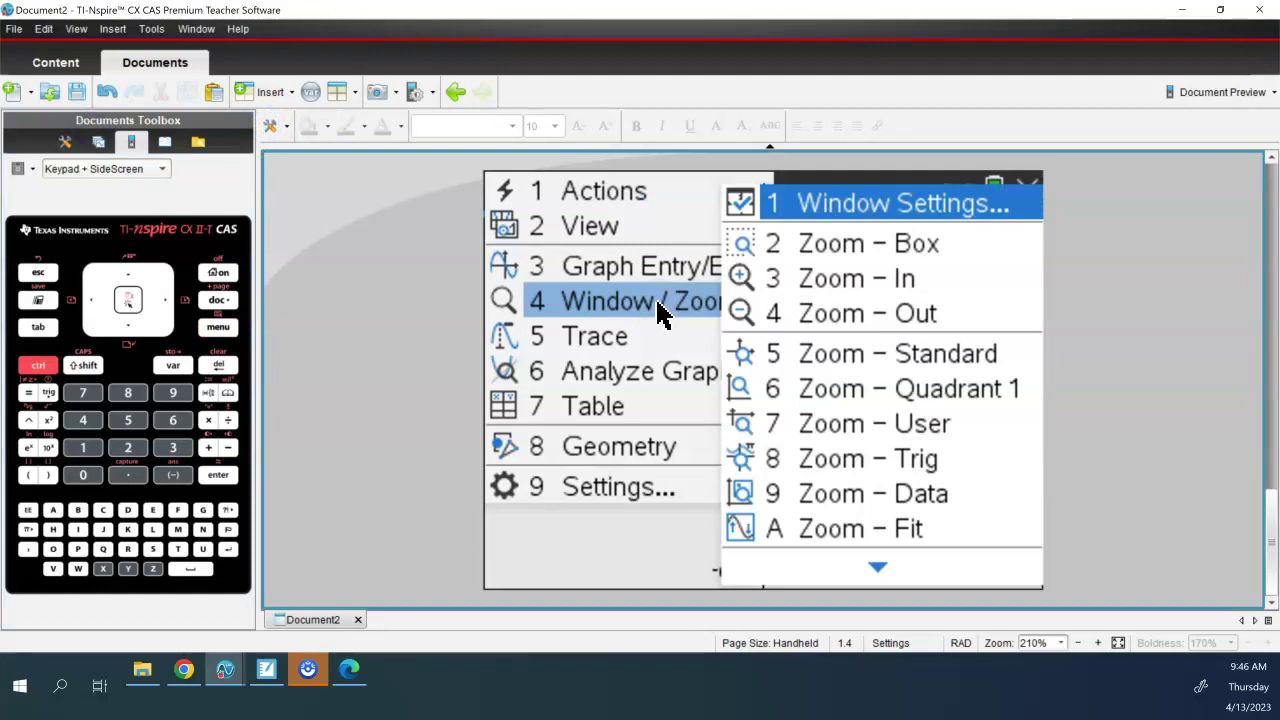
pyautogui.press('Return')
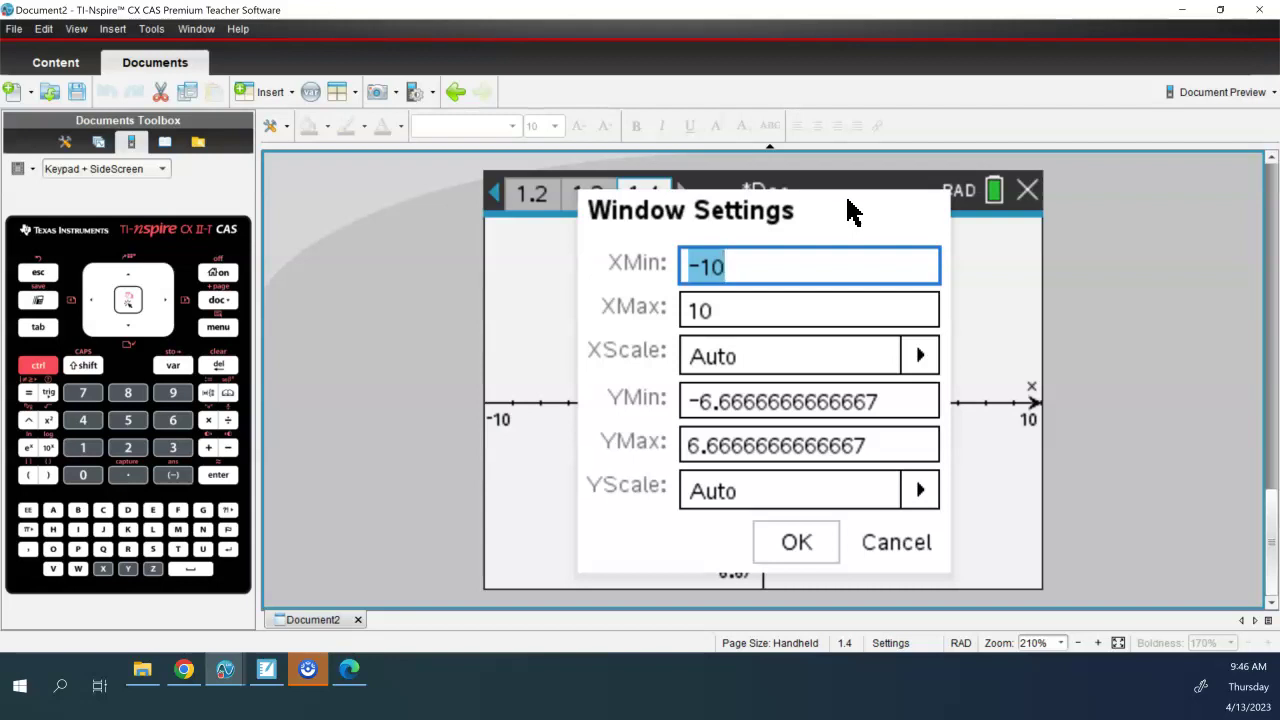
pyautogui.click(173, 474)
pyautogui.click(128, 420)
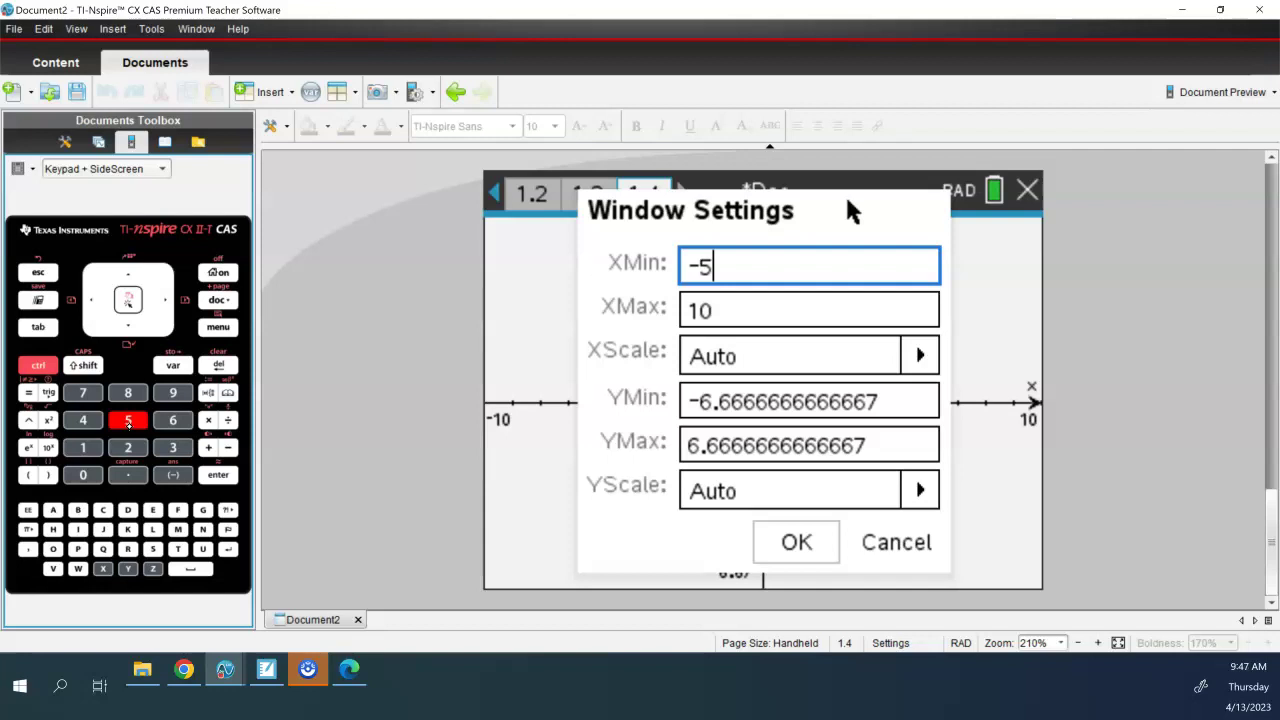
pyautogui.press('Tab')
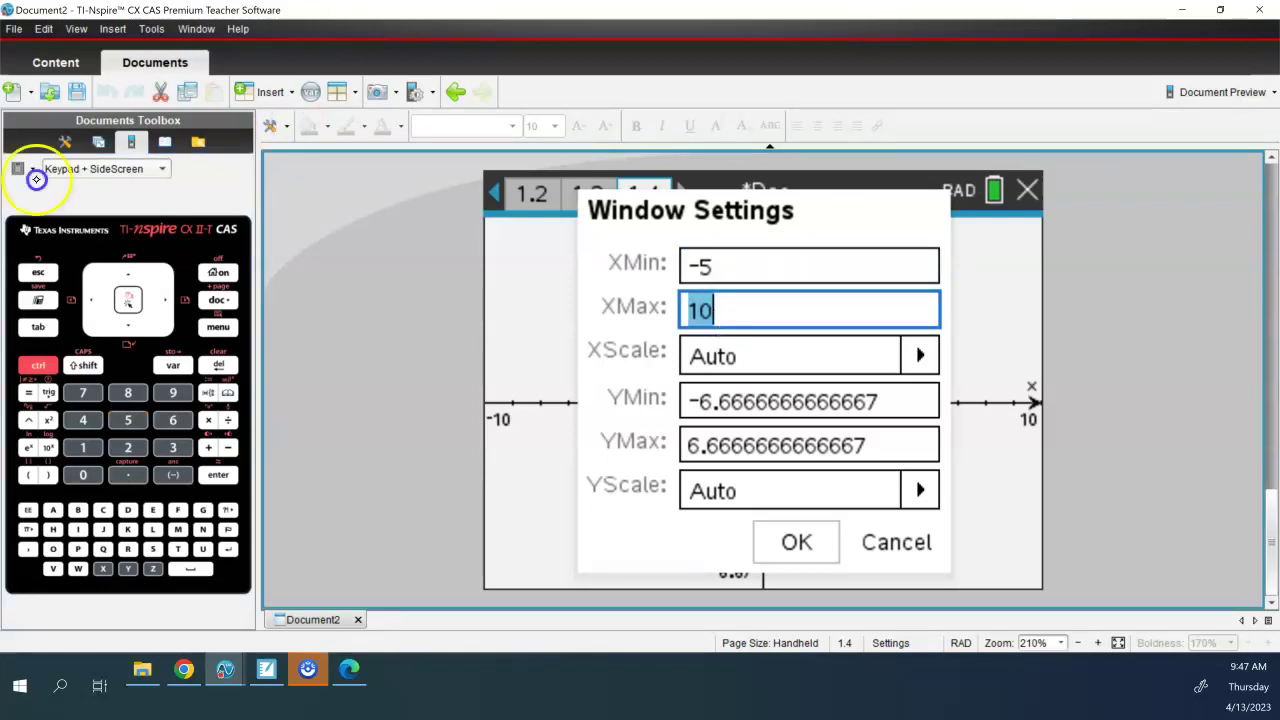
pyautogui.write('150')
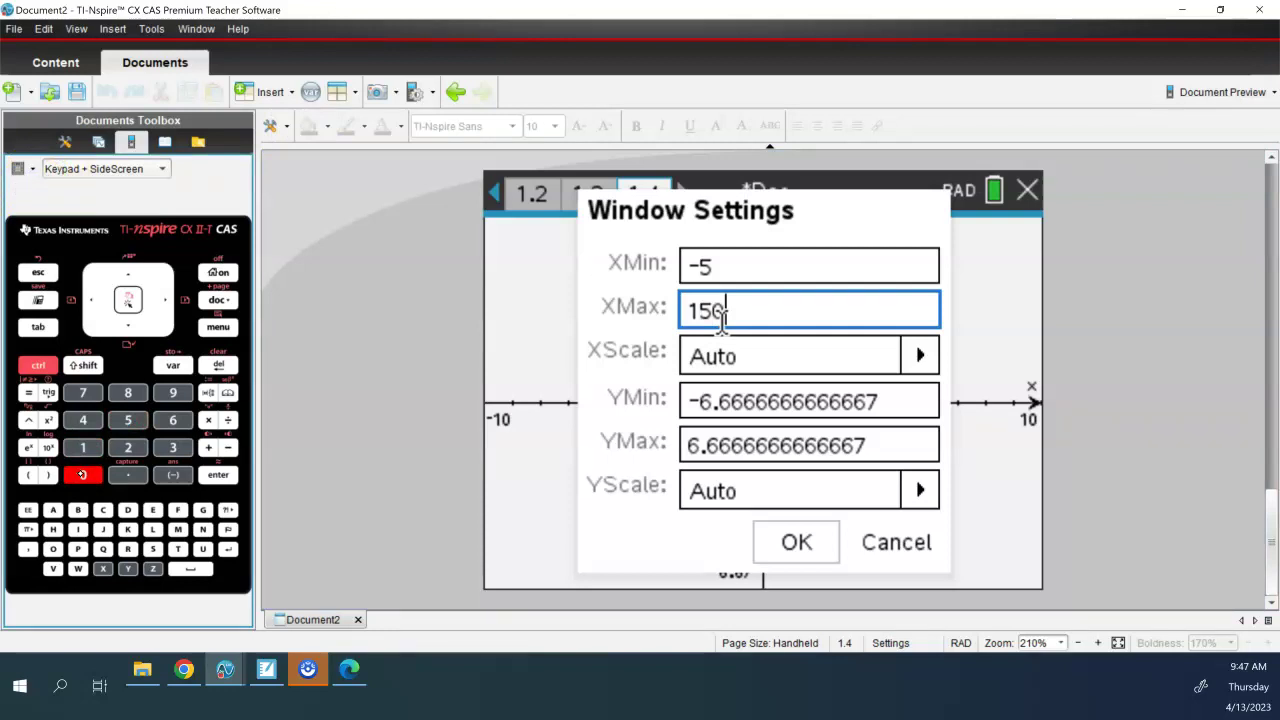
pyautogui.press('Tab')
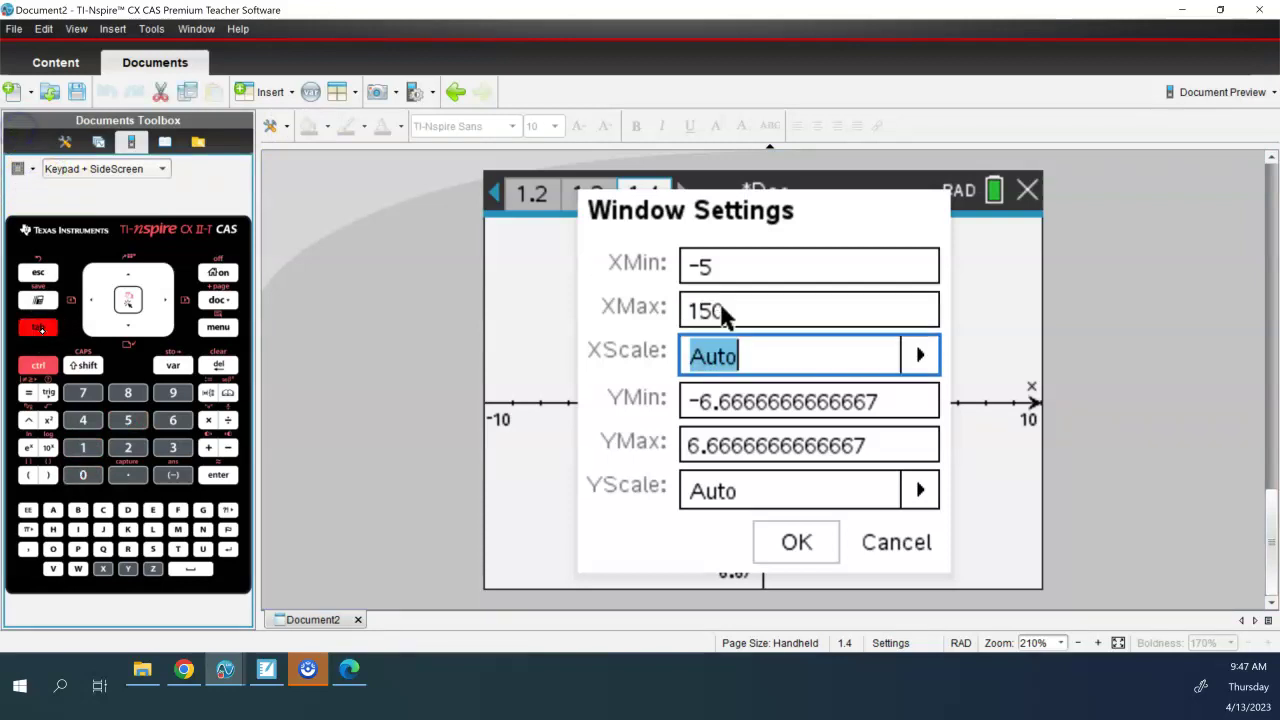
pyautogui.write('10')
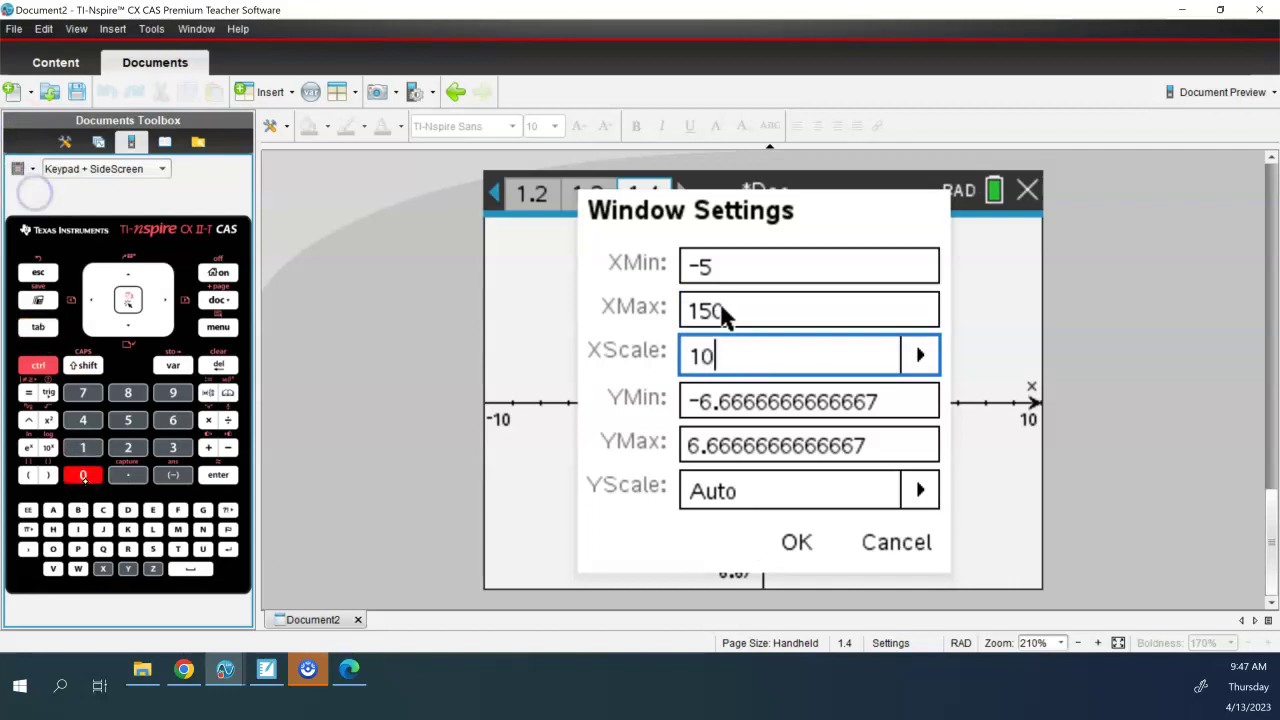
pyautogui.press('Tab')
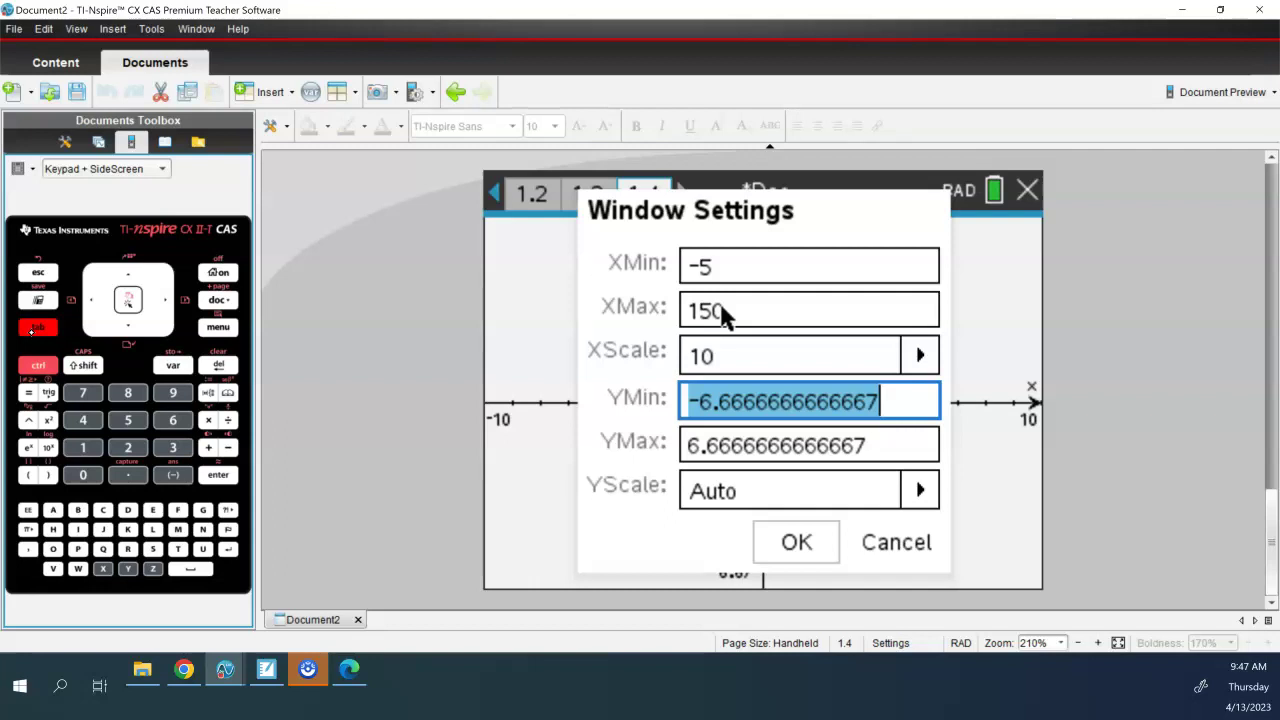
# Set YMin to -5, YMax to 80 and YScale to 10, and apply the window settings.
pyautogui.write('-5')
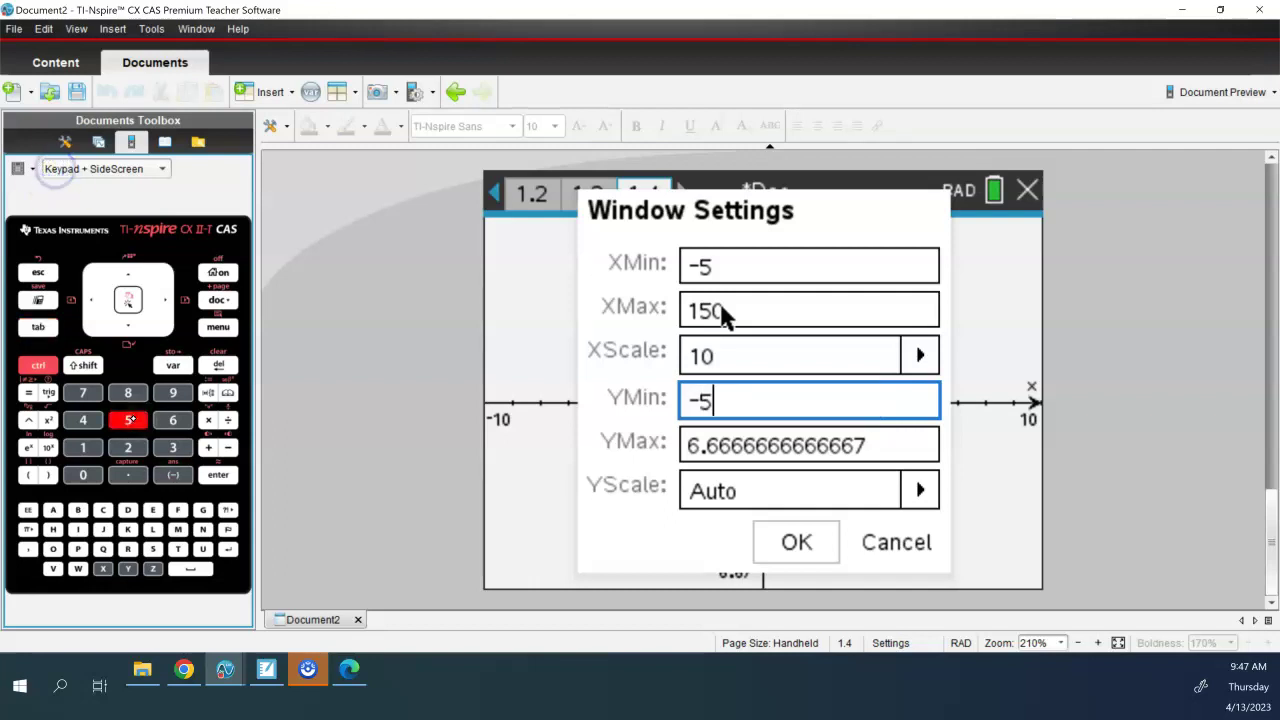
pyautogui.press('Tab')
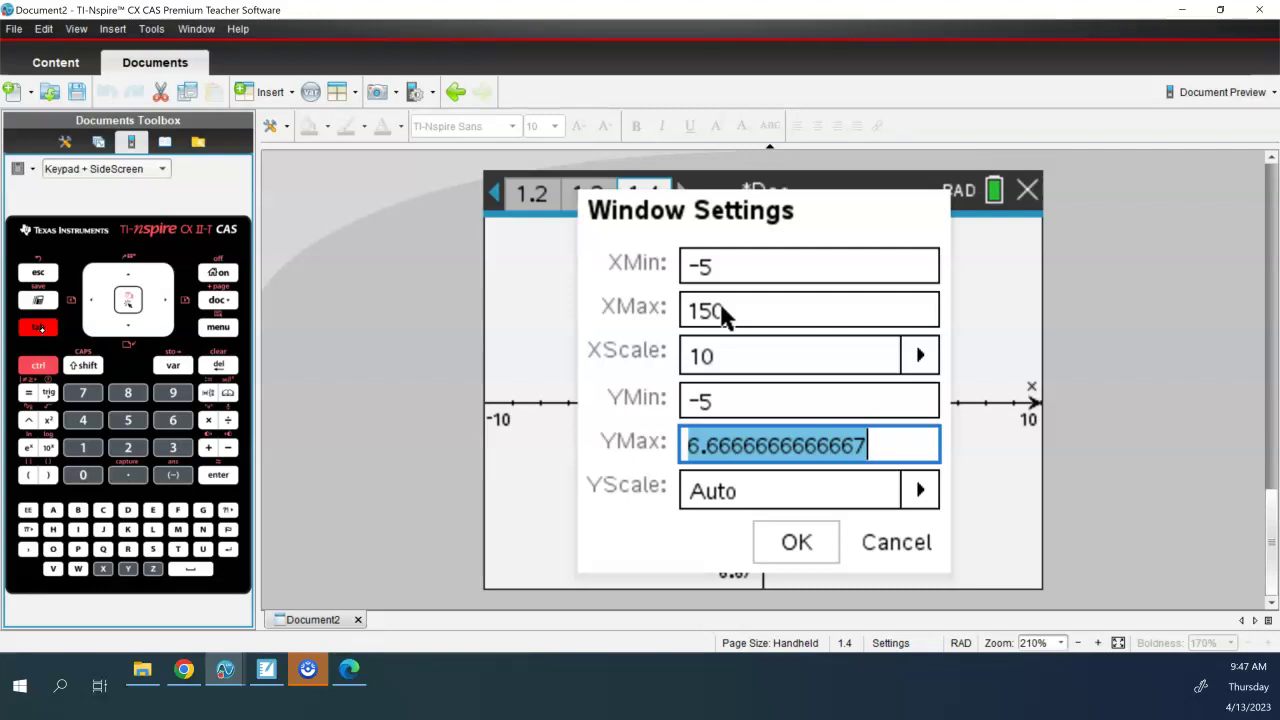
pyautogui.write('80')
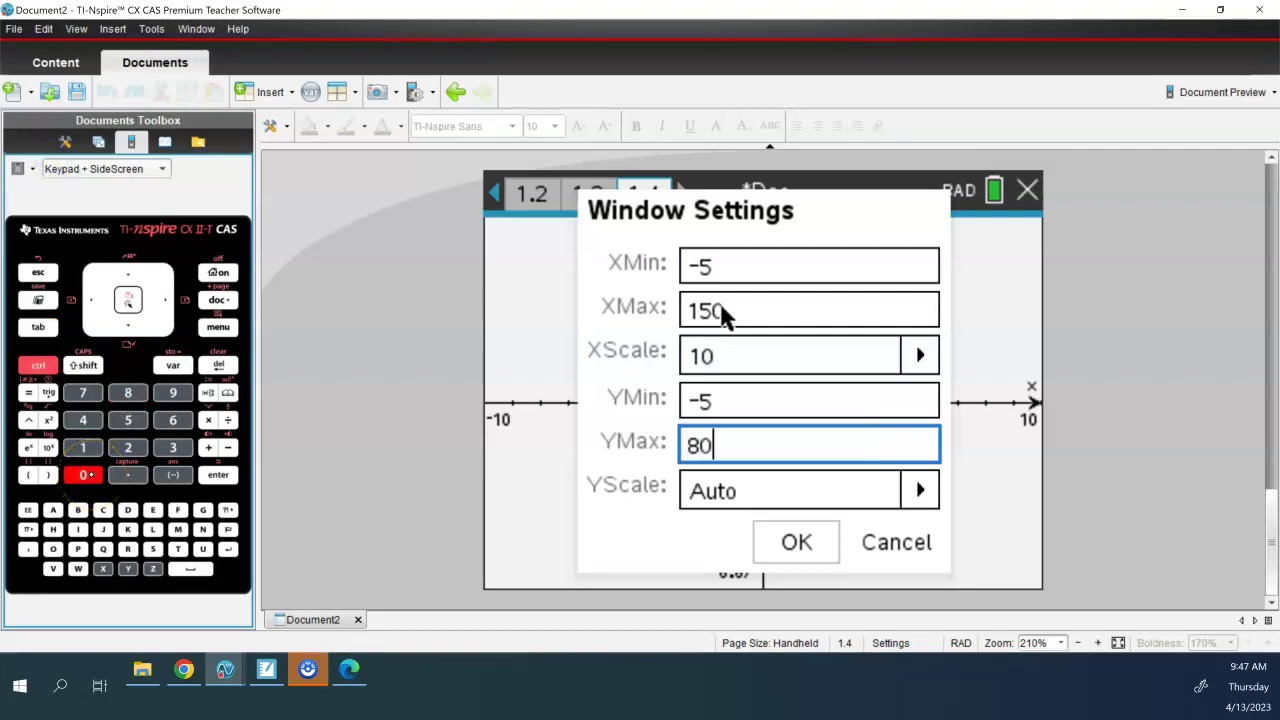
pyautogui.press('Tab')
pyautogui.write('10')
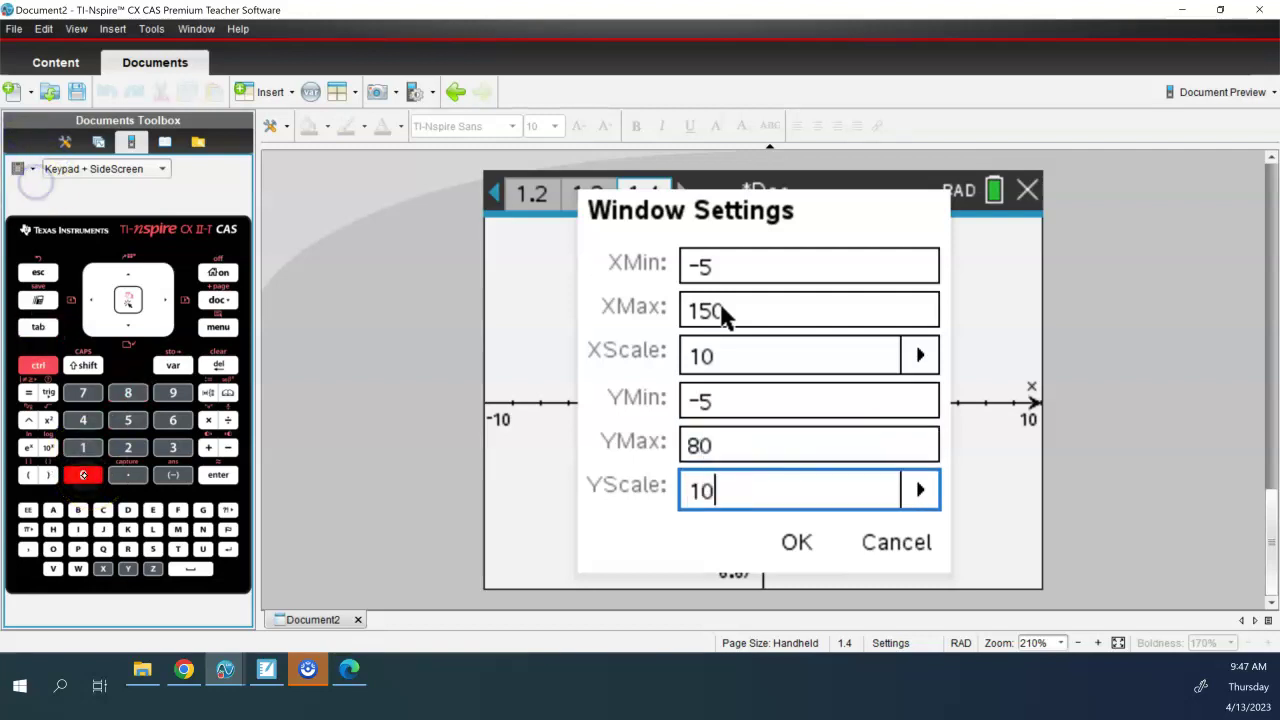
pyautogui.press('Return')
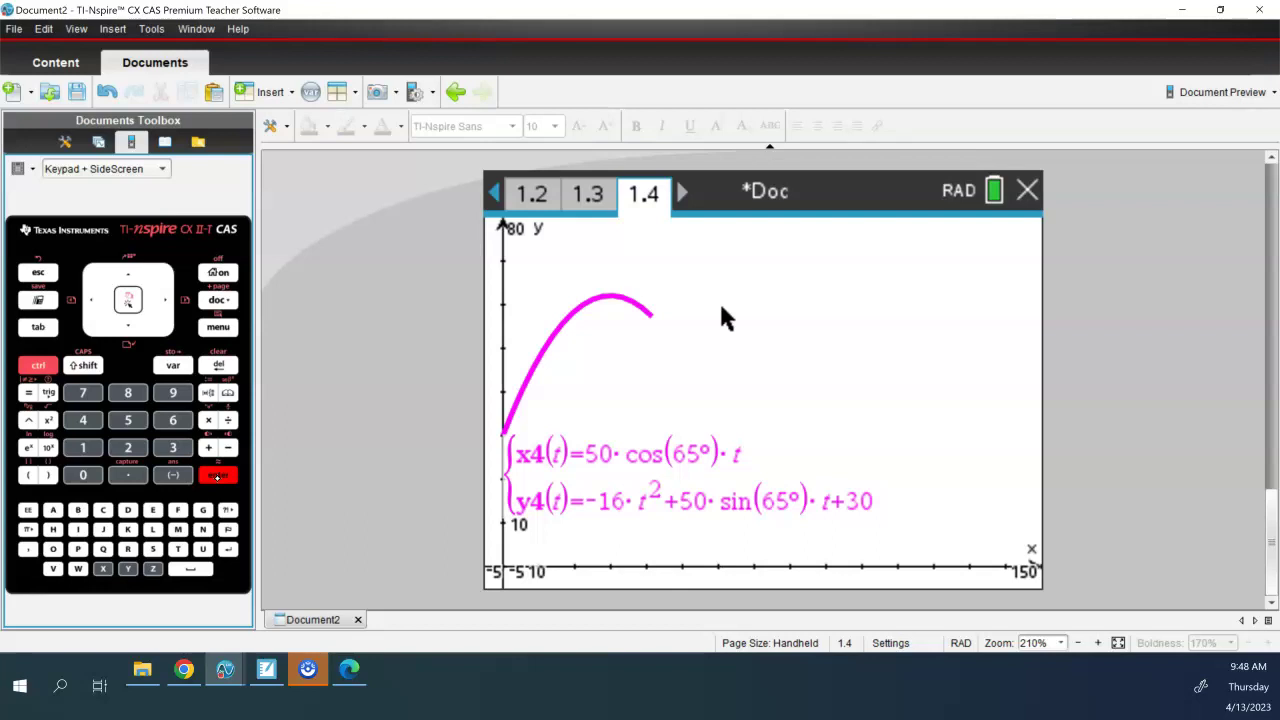
# Move the x4, y4 equation label away from the y-axis into the empty area below and beyond the curve.
pyautogui.moveTo(522, 490); pyautogui.dragTo(672, 494)
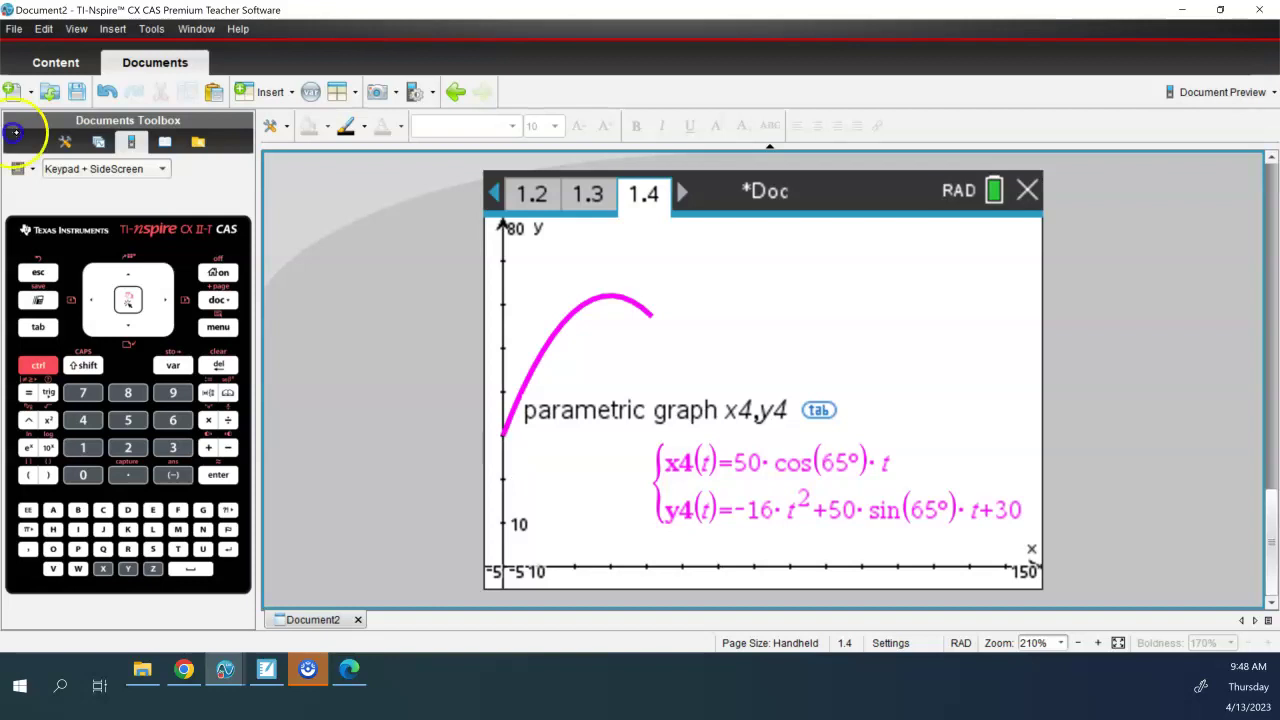
pyautogui.click(38, 327)
pyautogui.click(38, 327)
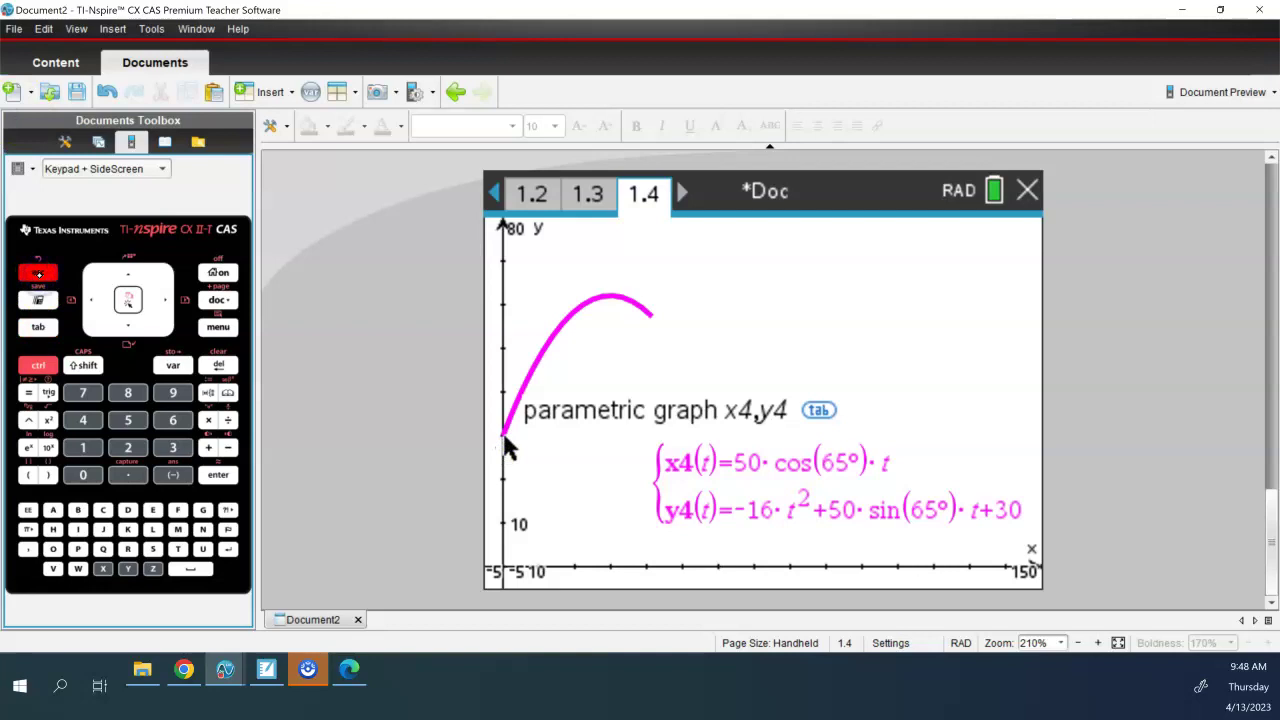
pyautogui.press('Tab')
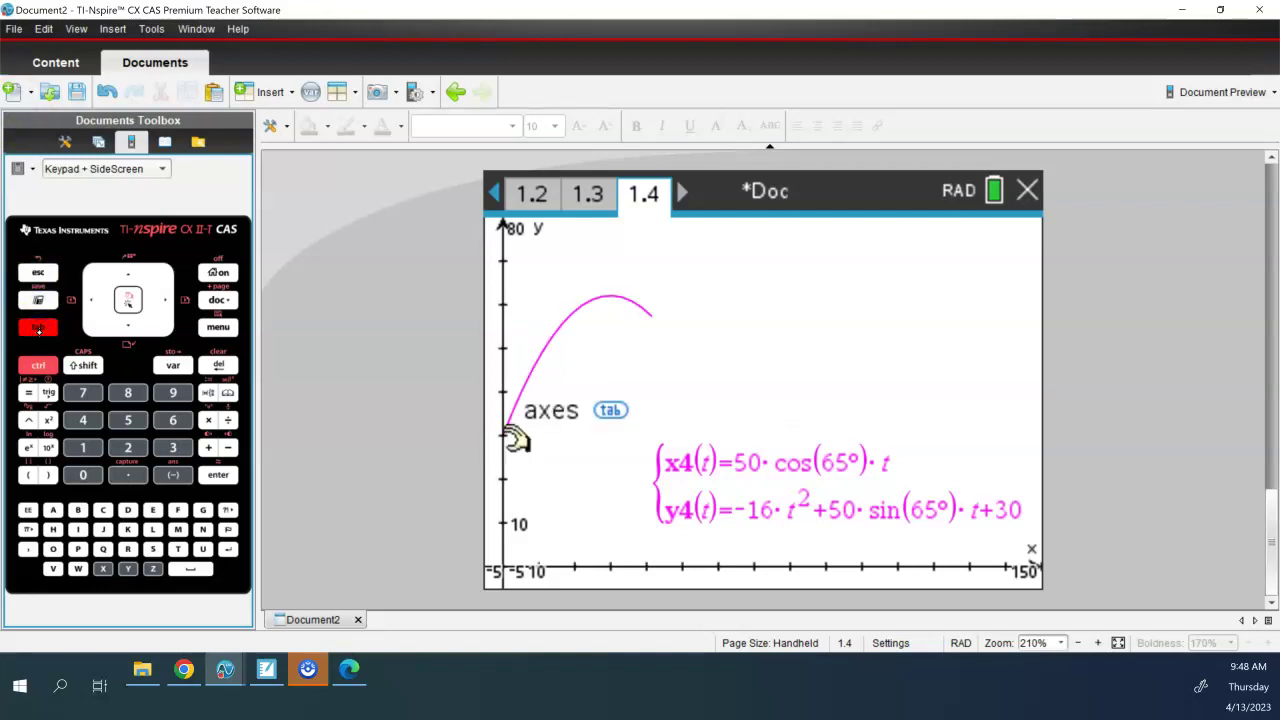
pyautogui.press('Tab')
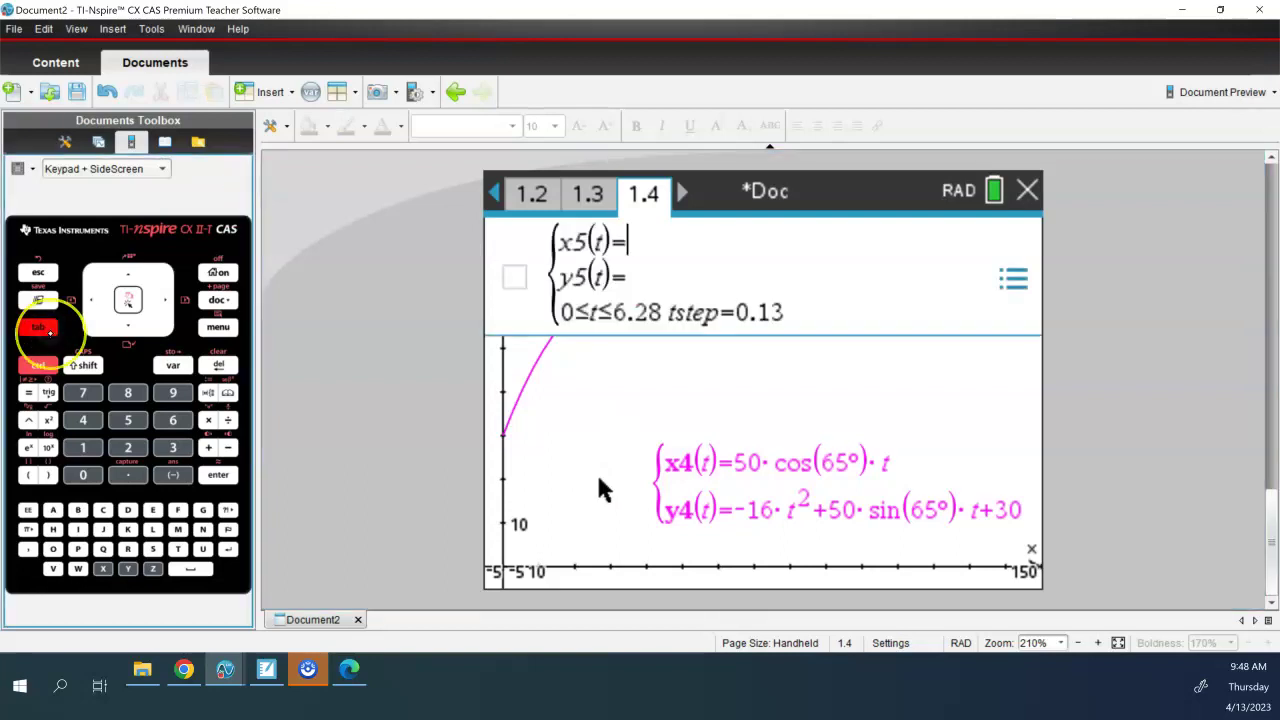
pyautogui.press('Escape')
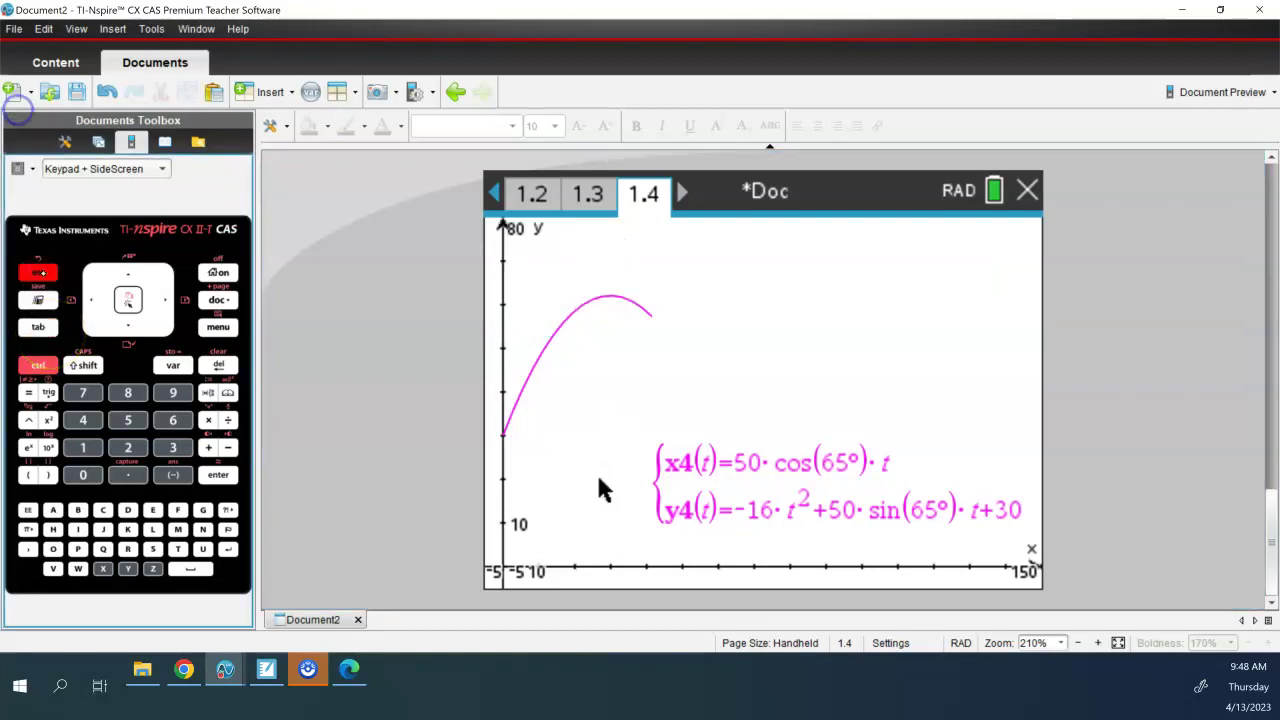
pyautogui.press('Tab')
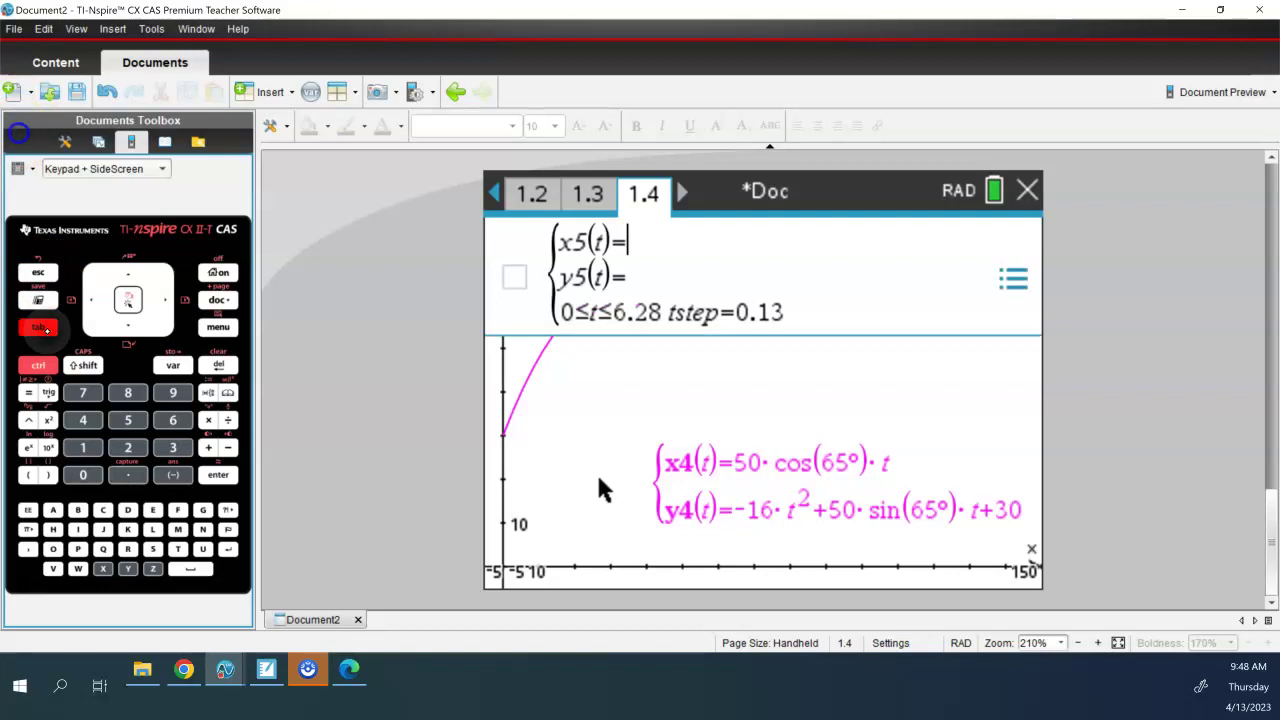
pyautogui.press('Up')
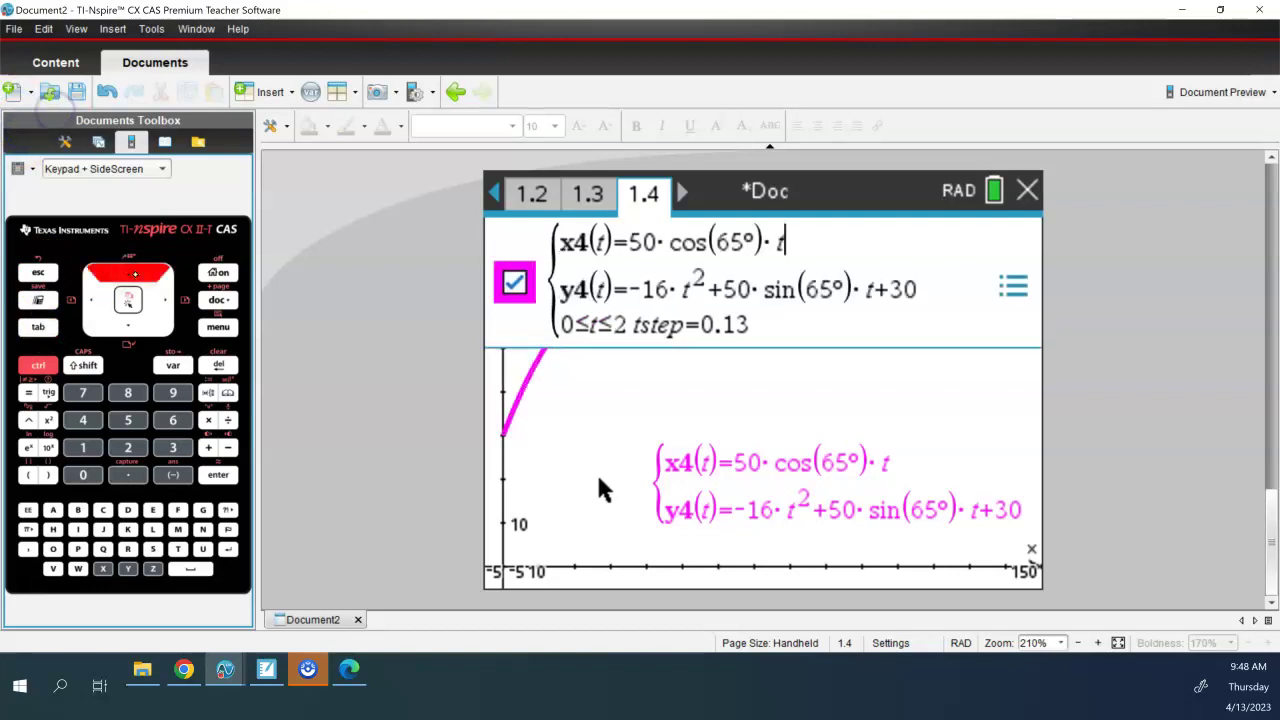
pyautogui.click(624, 330)
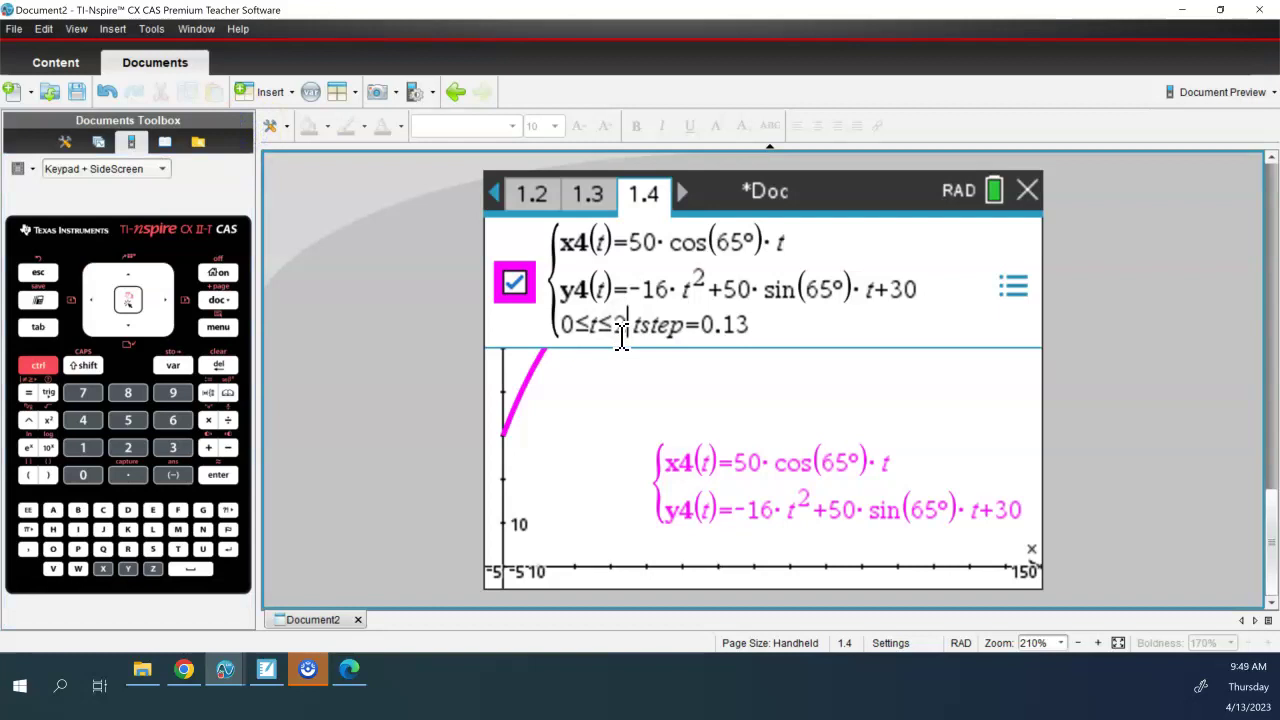
pyautogui.press('BackSpace')
pyautogui.click(174, 448)
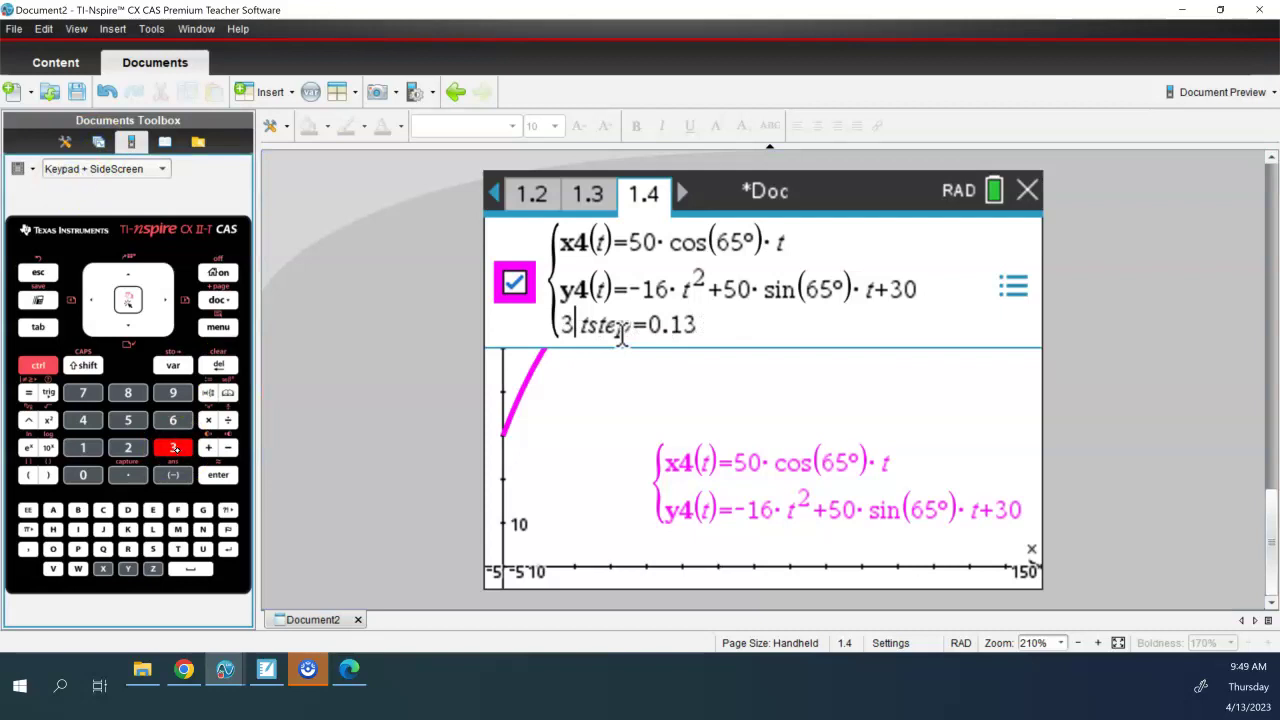
pyautogui.click(38, 272)
# Reopen the x4, y4 entry, set the upper limit of t to 3 and redraw the path.
pyautogui.click(38, 327)
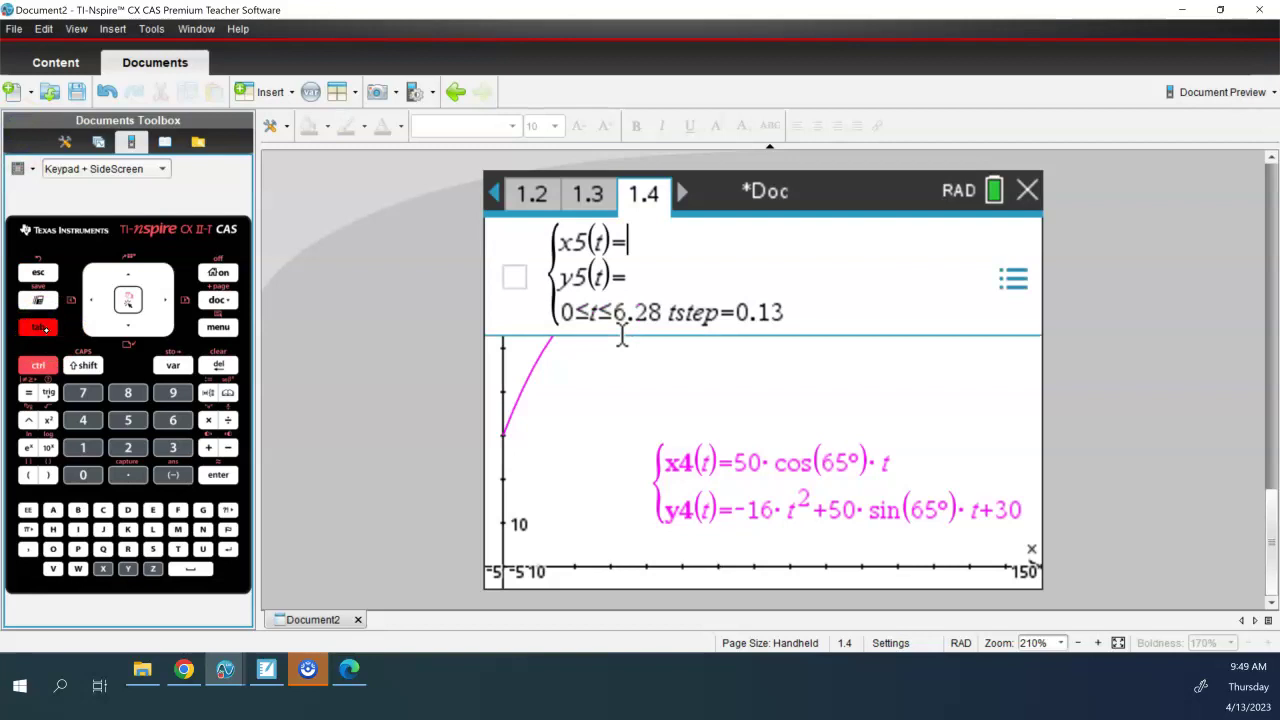
pyautogui.click(128, 272)
pyautogui.click(268, 130)
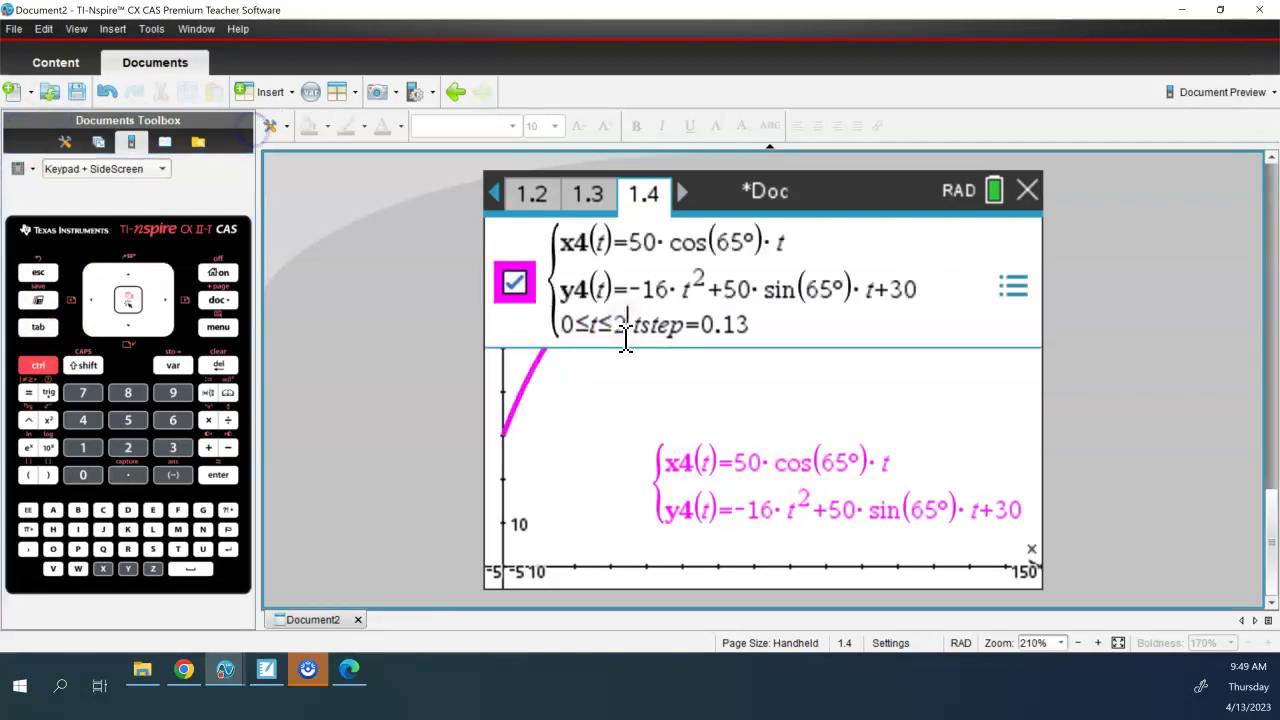
pyautogui.press('BackSpace')
pyautogui.write('3')
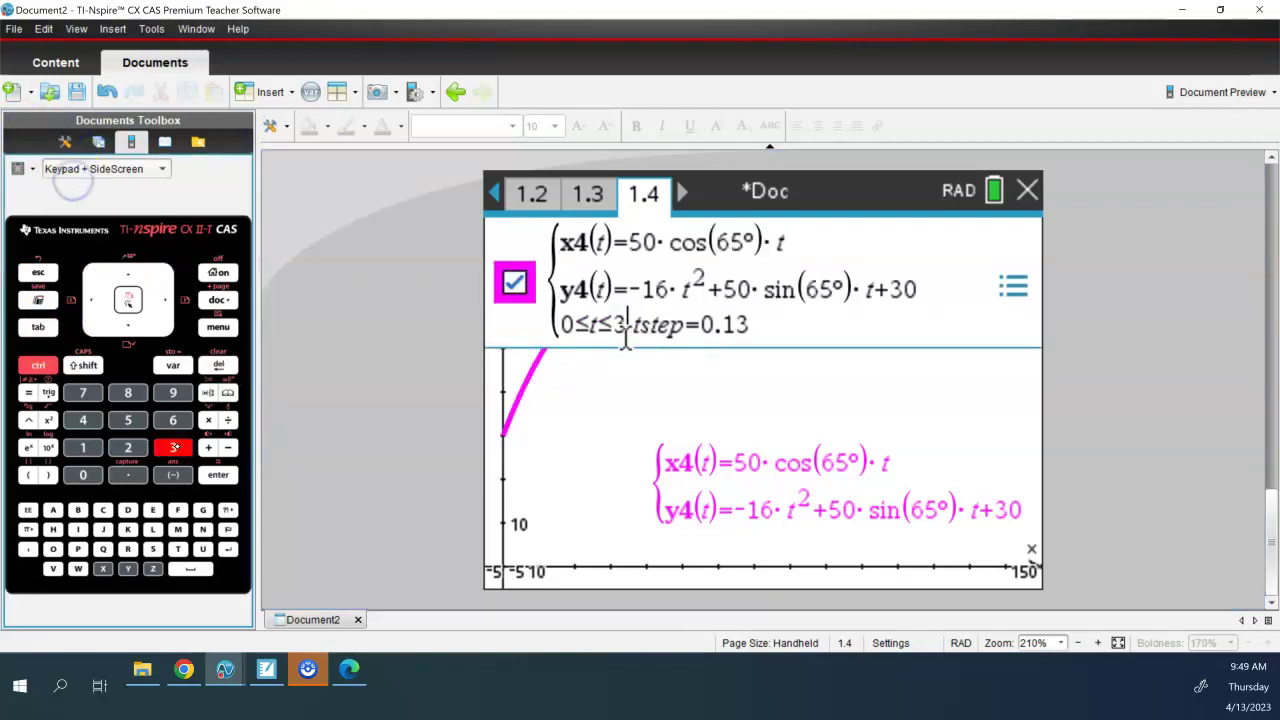
pyautogui.press('Return')
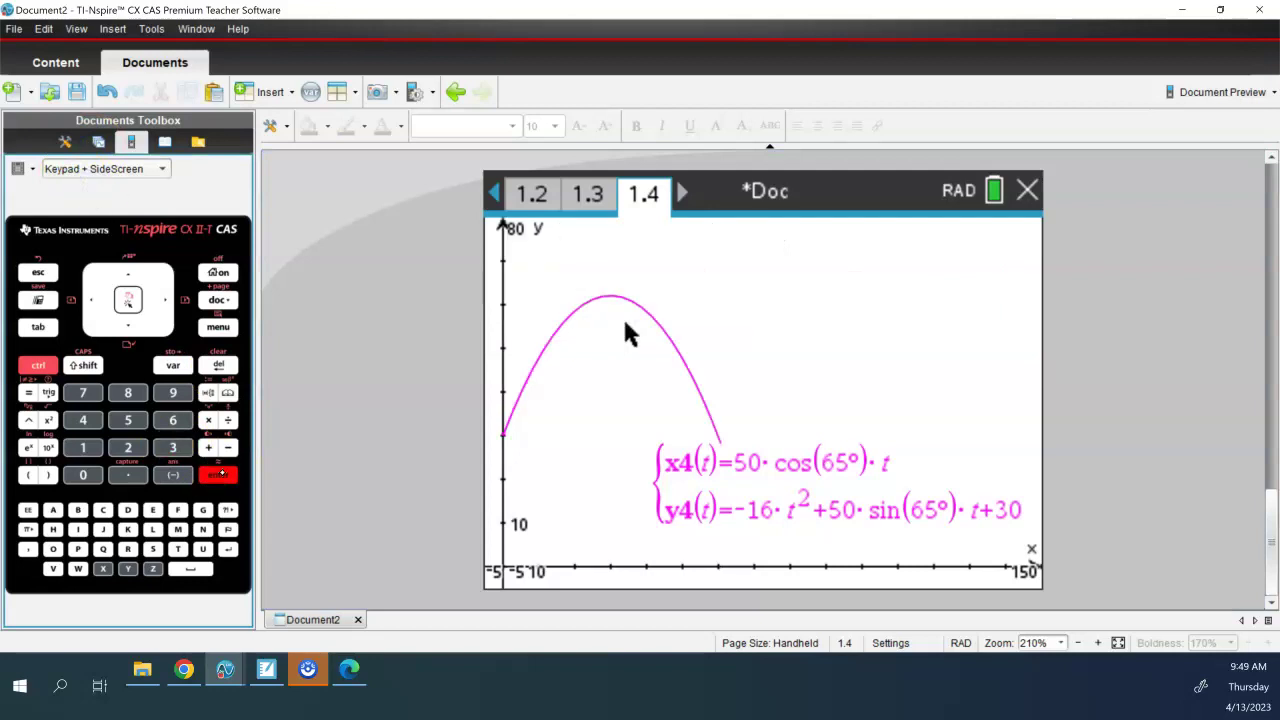
# Move the x4, y4 equation label to the empty area above the falling part of the curve.
pyautogui.moveTo(689, 496); pyautogui.dragTo(686, 272)
pyautogui.press('Tab')
pyautogui.press('Tab')
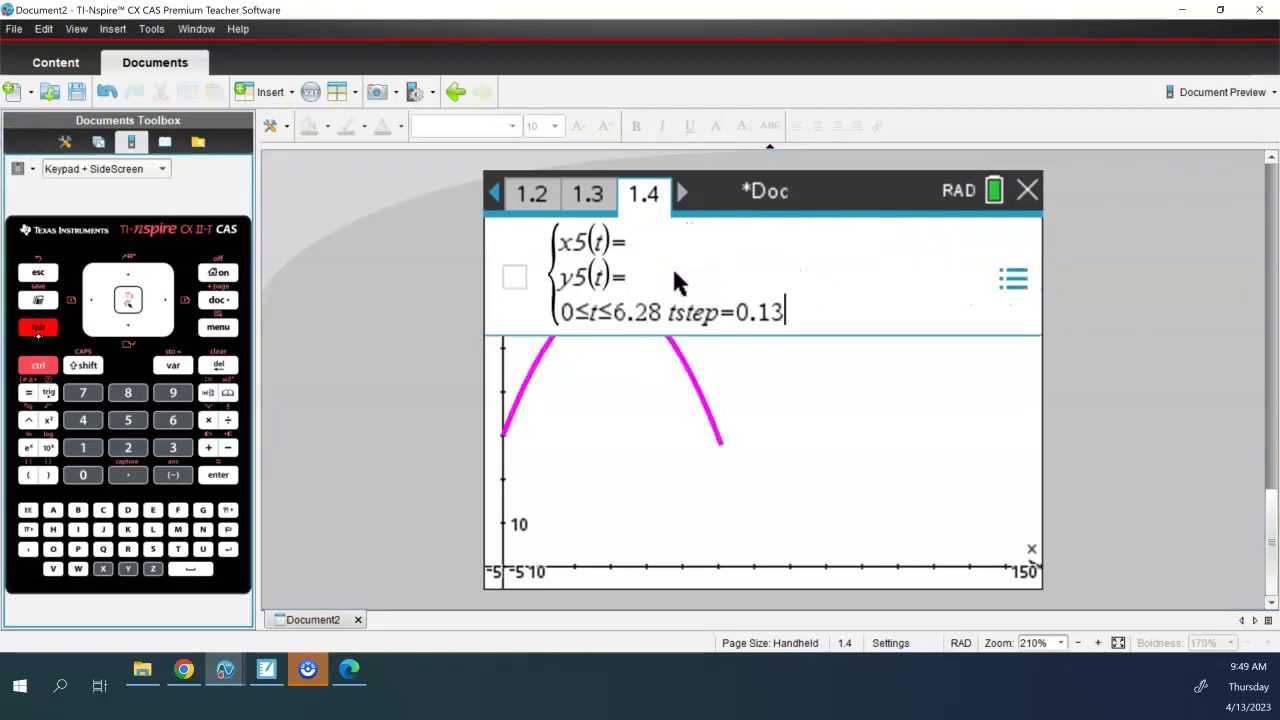
pyautogui.press('Escape')
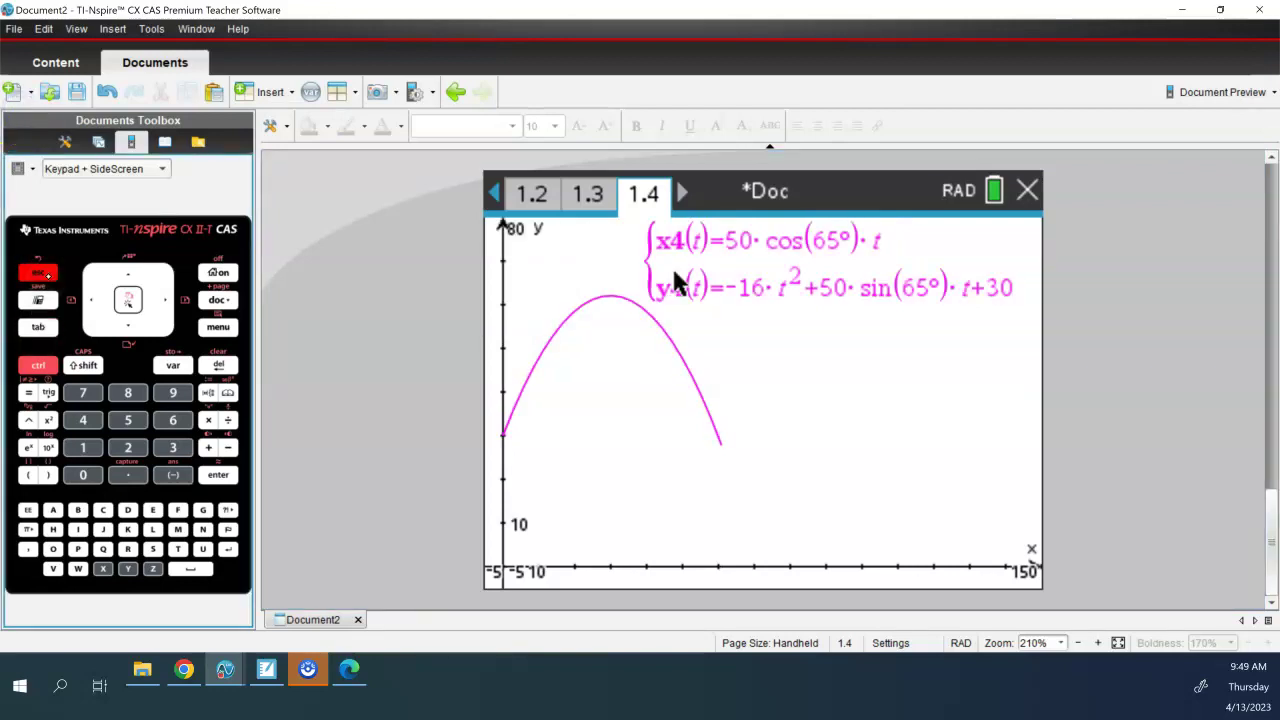
# Raise the upper limit of t above 3 in the x4, y4 entry so the plotted path extends past the x-axis.
pyautogui.press('Tab')
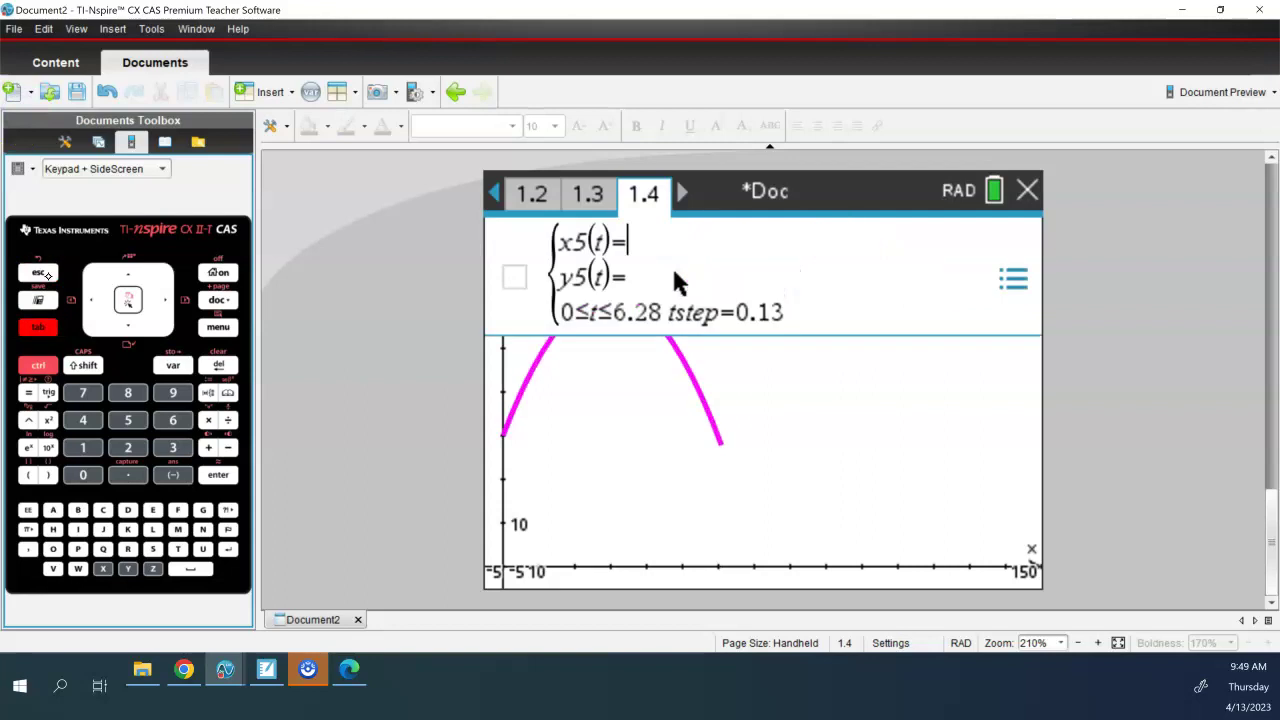
pyautogui.press('Up')
pyautogui.press('Down')
pyautogui.press('Left')
pyautogui.press('Left')
pyautogui.press('Left')
pyautogui.press('Left')
pyautogui.press('Left')
pyautogui.press('Left')
pyautogui.press('Left')
pyautogui.press('Left')
pyautogui.press('Left')
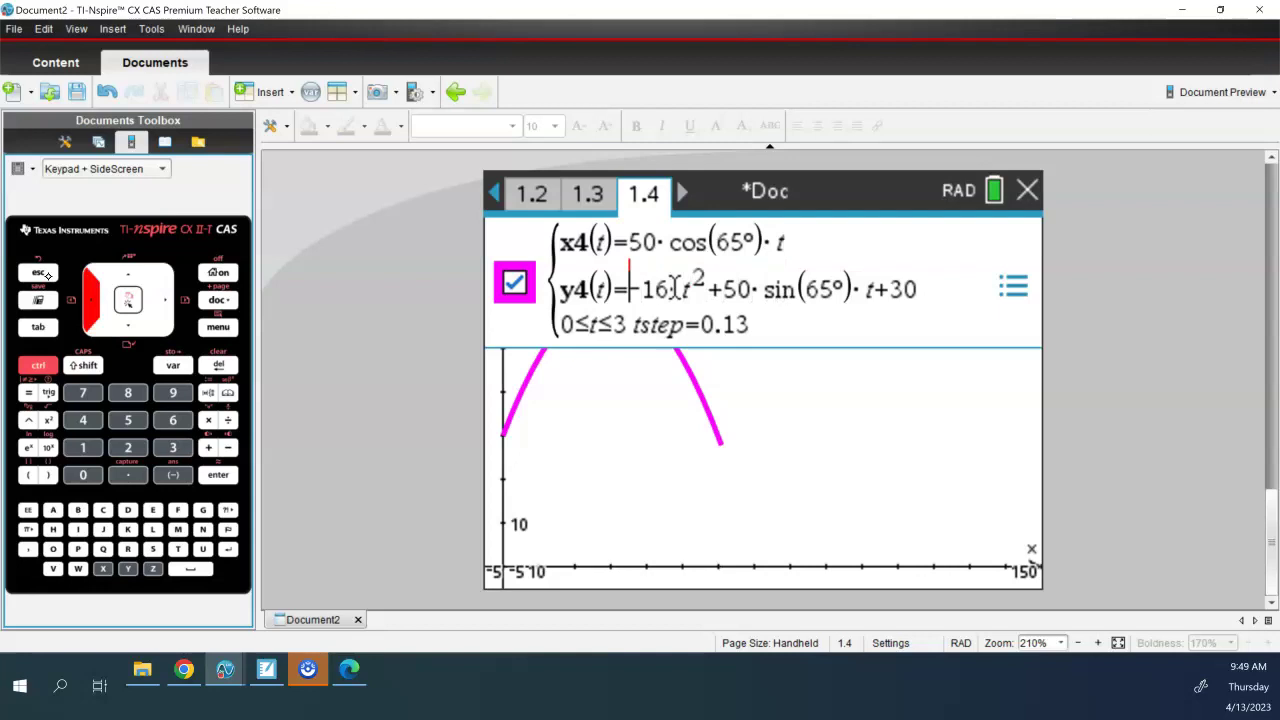
pyautogui.press('Down')
pyautogui.press('Right')
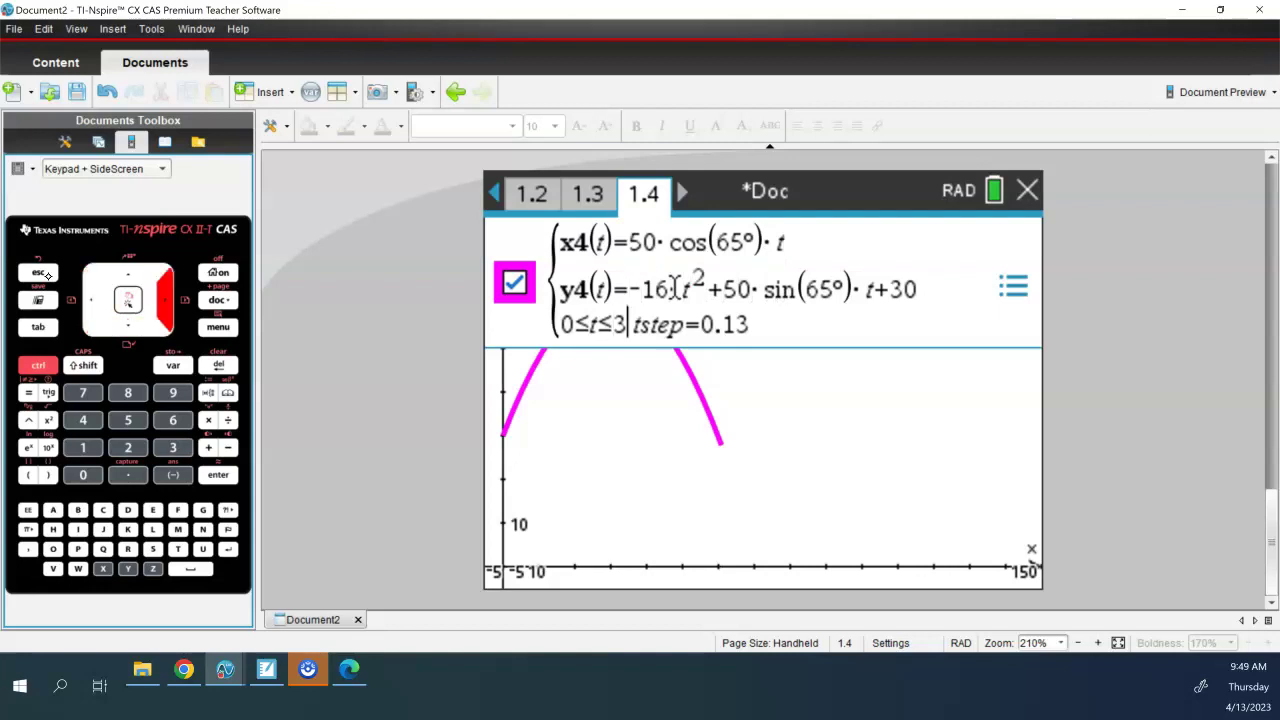
pyautogui.press('Return')
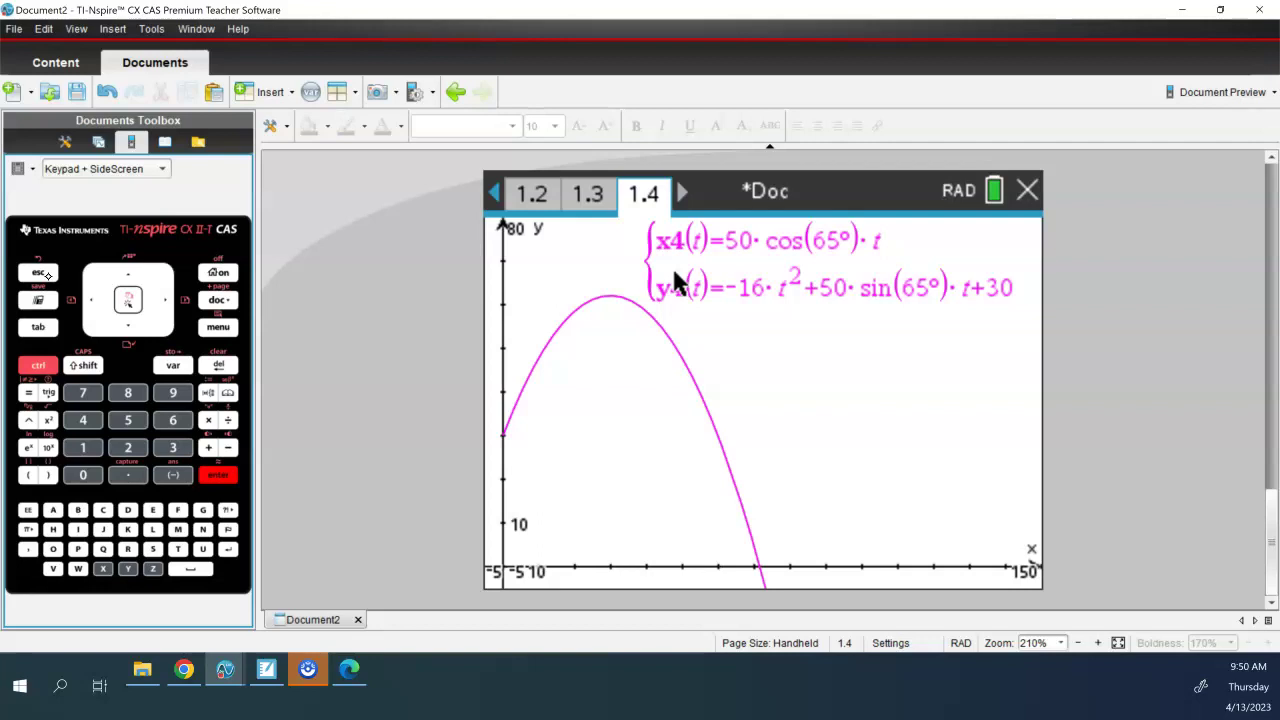
# Switch to the SMART Notebook lesson page with the handwritten x and y equations.
pyautogui.hotkey('alt', 'Tab')
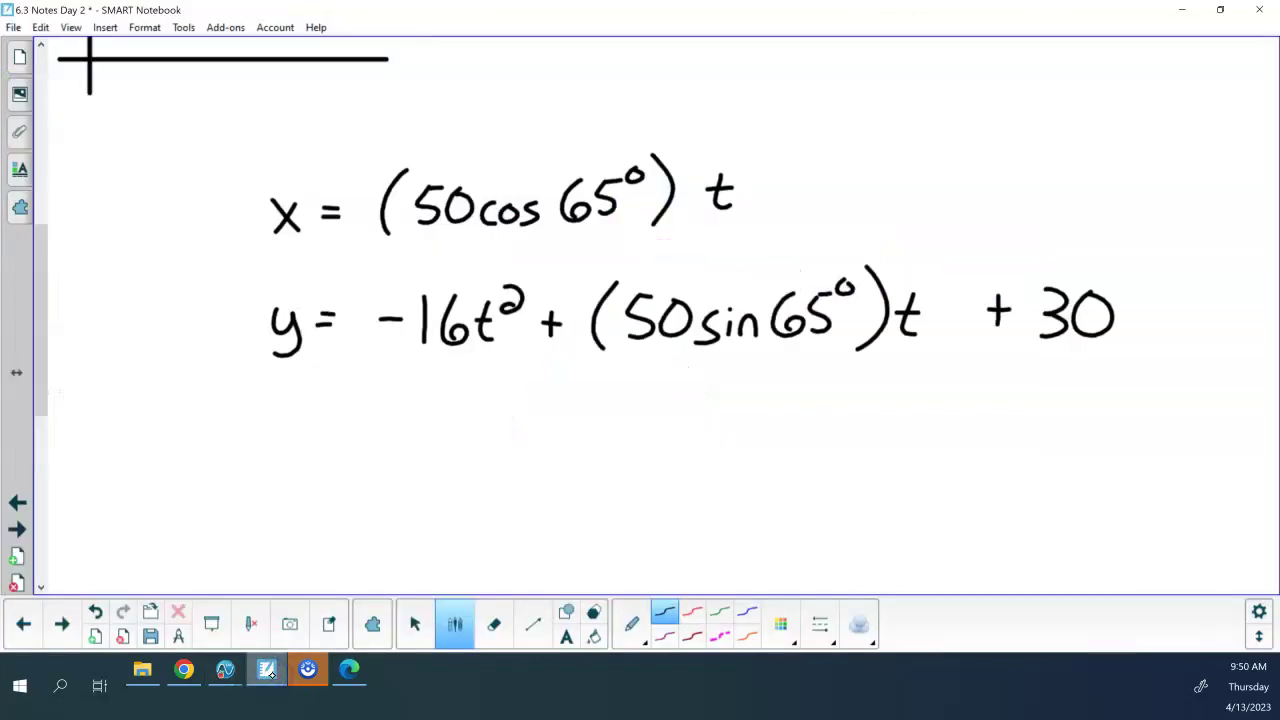